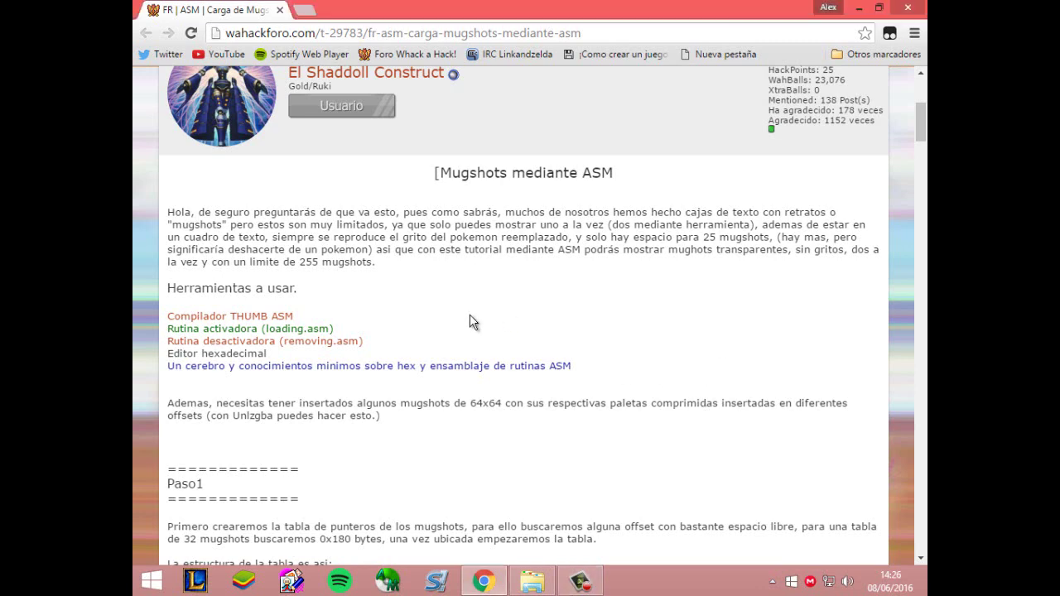
Switch to File Explorer and inspect the FRAME1 image in INTRO and the mugshot images in its FRAMES subfolder
{"action": "left_click", "coordinate": [532, 582]}
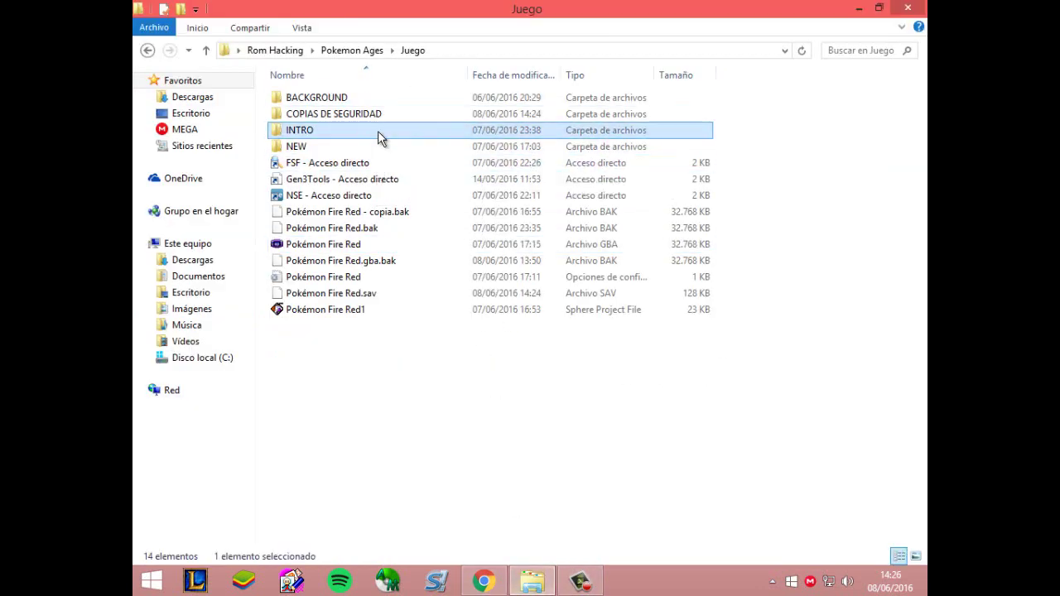
{"action": "double_click", "coordinate": [378, 131]}
{"action": "double_click", "coordinate": [317, 118]}
{"action": "left_click_drag", "start_coordinate": [273, 72], "coordinate": [308, 68]}
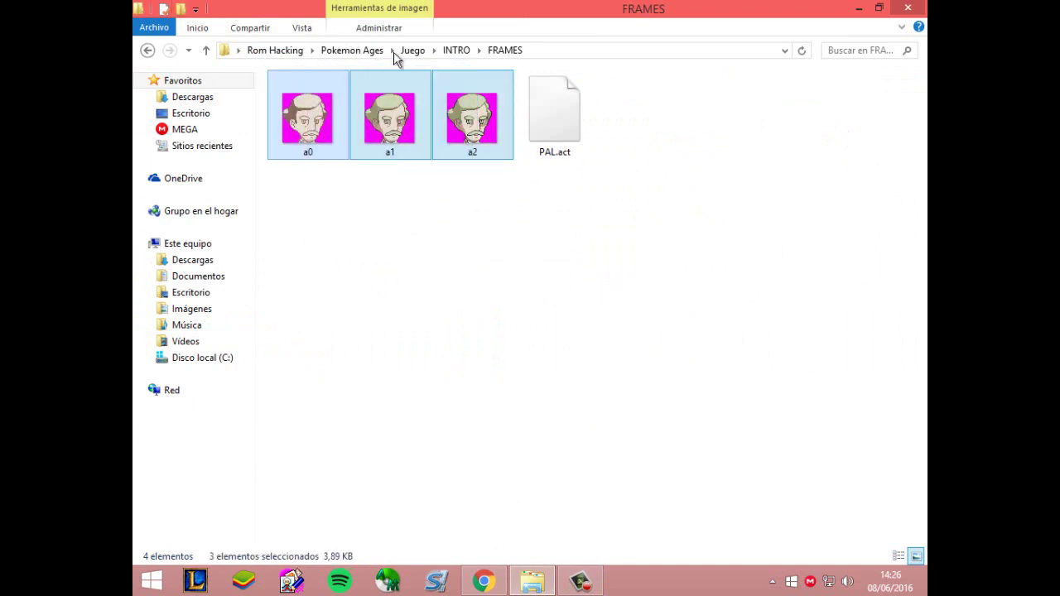
{"action": "left_click", "coordinate": [468, 50]}
{"action": "left_click", "coordinate": [341, 236]}
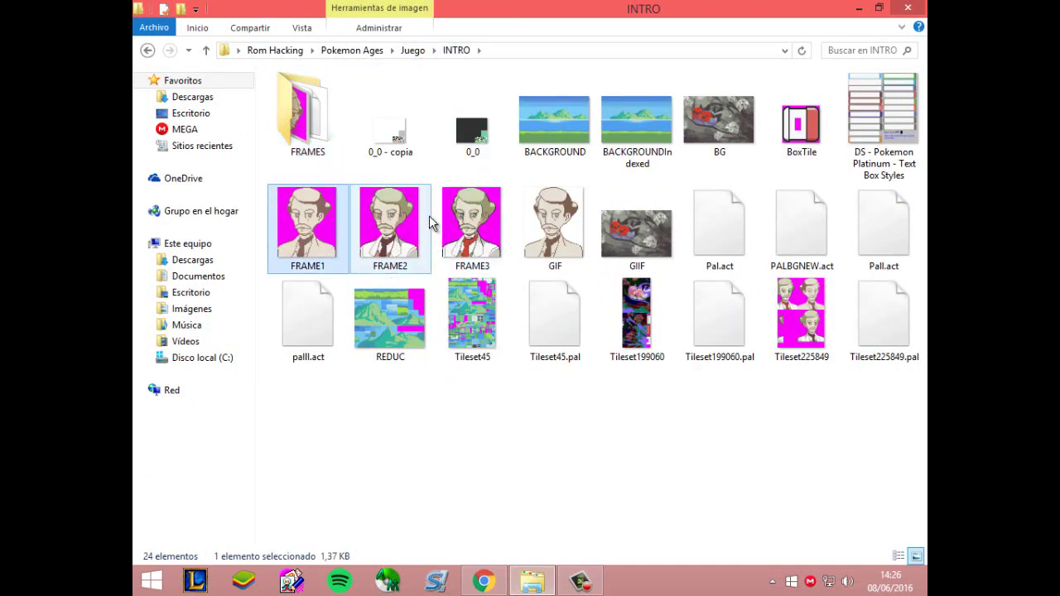
{"action": "double_click", "coordinate": [296, 116]}
{"action": "left_click_drag", "start_coordinate": [487, 217], "coordinate": [442, 194]}
{"action": "left_click", "coordinate": [469, 205]}
{"action": "left_click", "coordinate": [442, 194]}
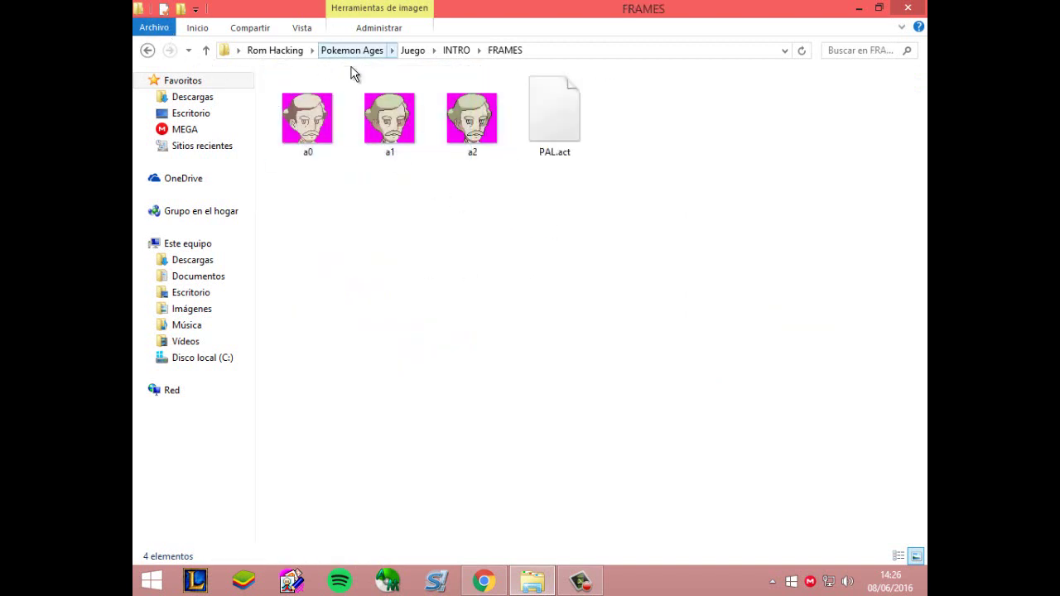
Run the Pokémon Fire Red GBA file from the Juego folder full-window in VisualBoyAdvance, view its intro, and close the emulator
{"action": "left_click", "coordinate": [413, 55]}
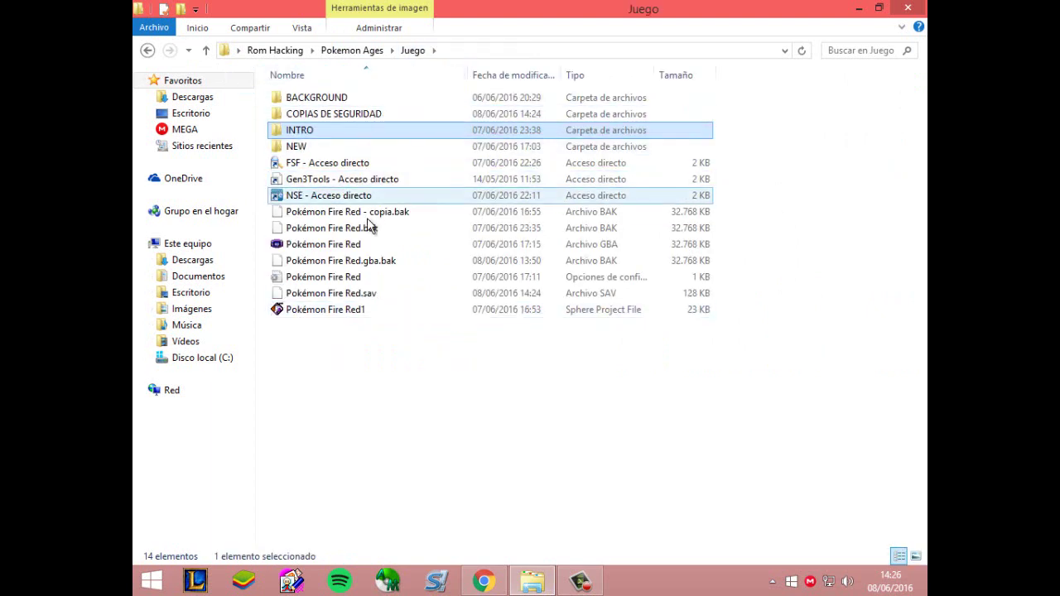
{"action": "left_click", "coordinate": [367, 244]}
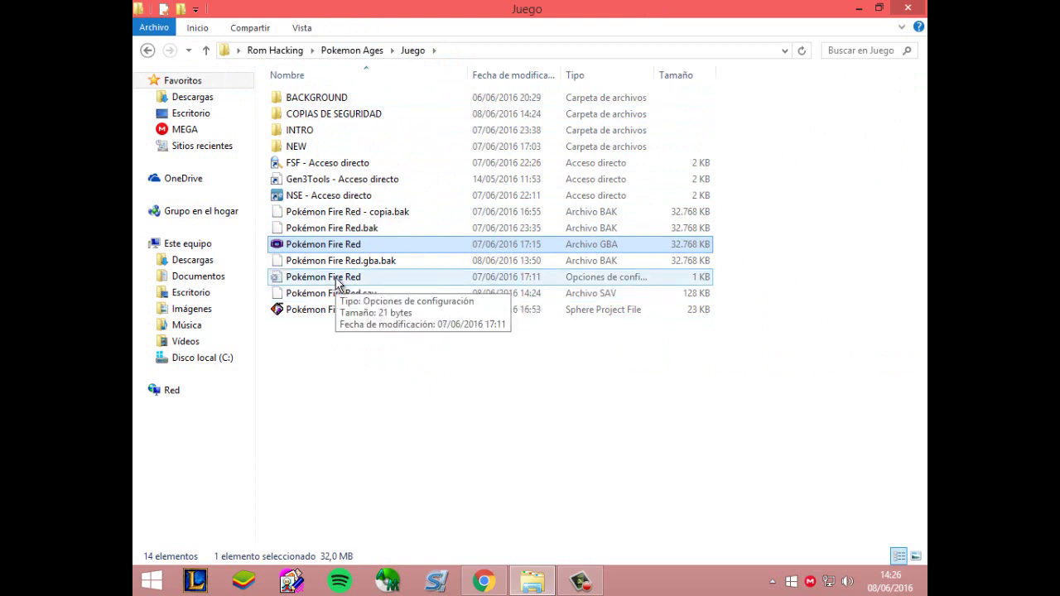
{"action": "left_click", "coordinate": [443, 379]}
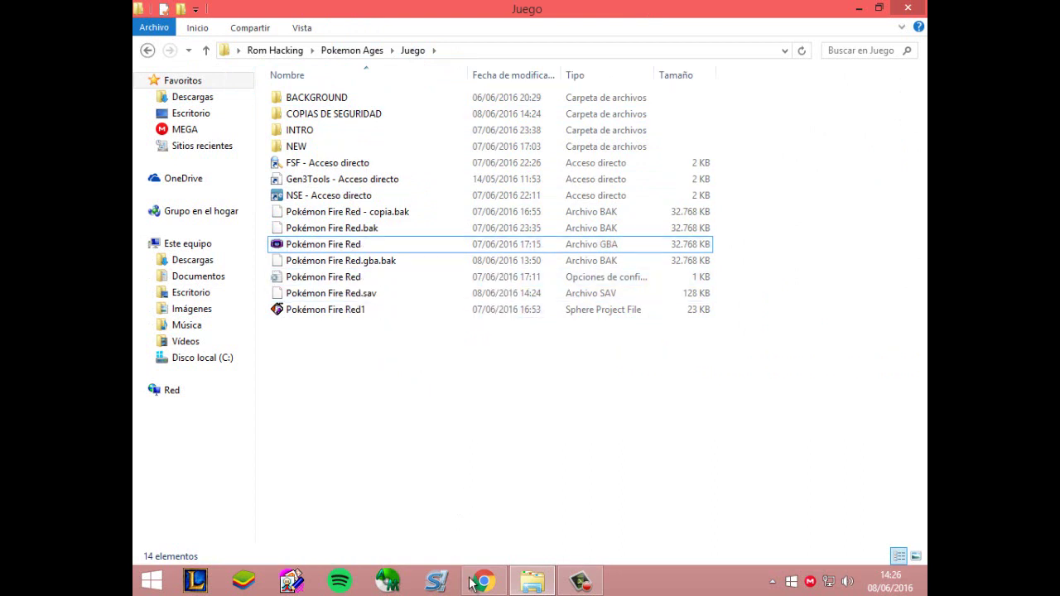
{"action": "double_click", "coordinate": [382, 244]}
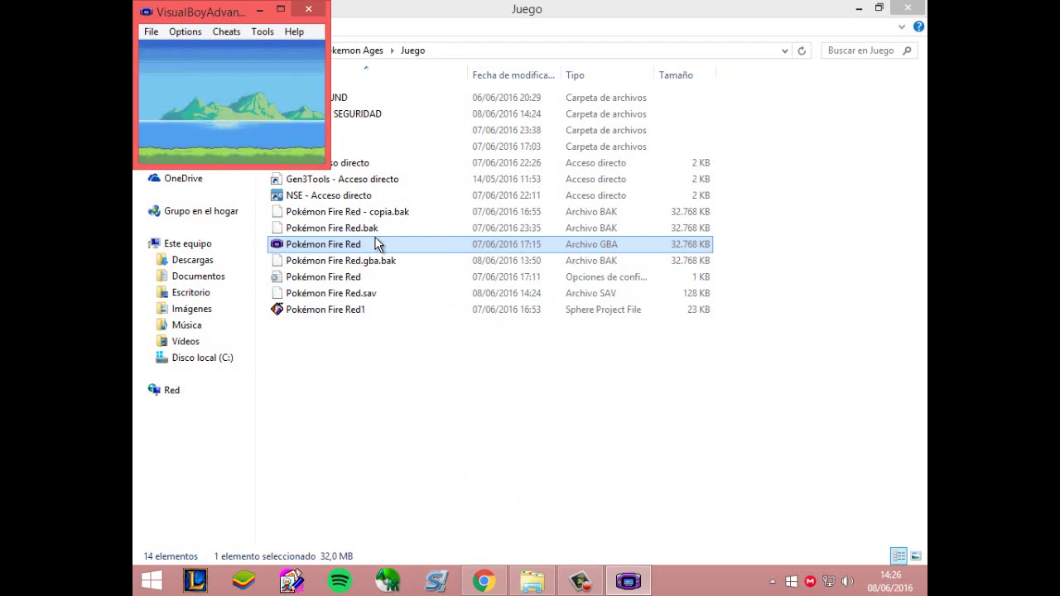
{"action": "left_click", "coordinate": [280, 10]}
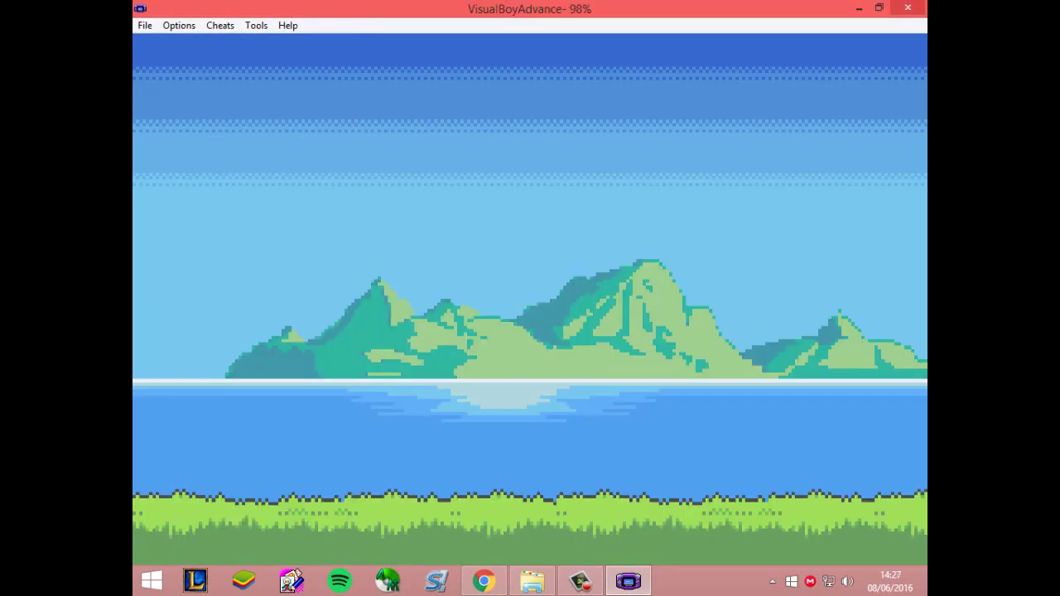
{"action": "left_click", "coordinate": [922, 8]}
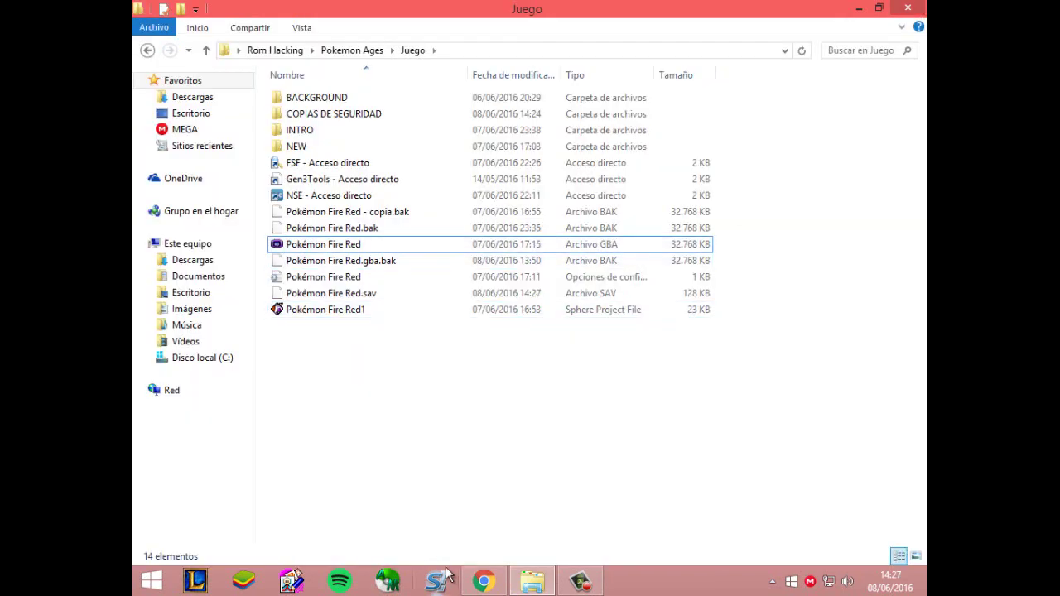
Switch to Chrome and review the introduction and required tools list in the ASM mugshots forum thread
{"action": "left_click", "coordinate": [484, 581]}
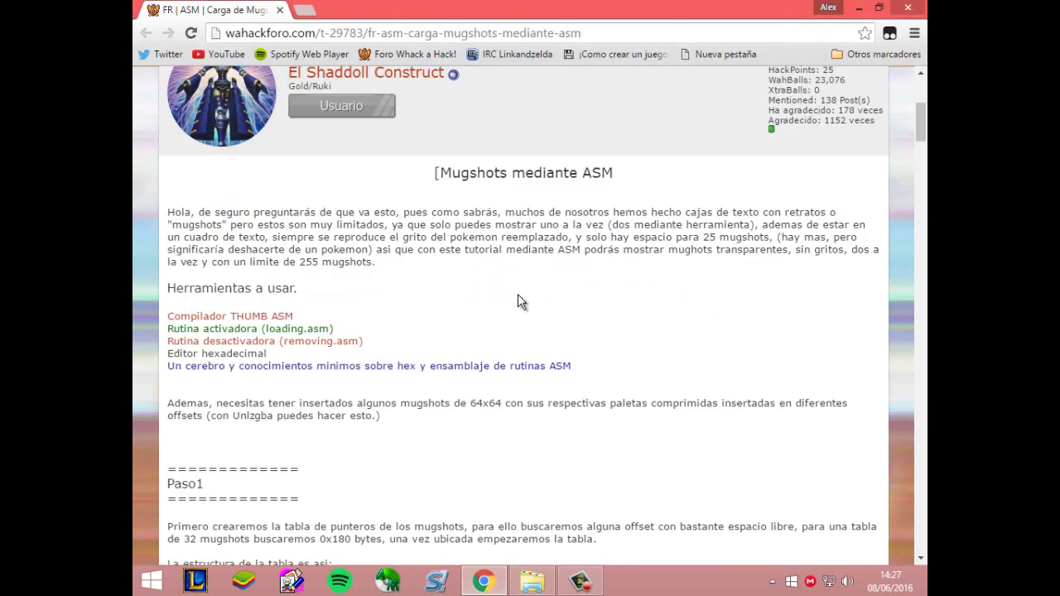
{"action": "scroll", "coordinate": [518, 294], "scroll_direction": "up", "scroll_amount": 3}
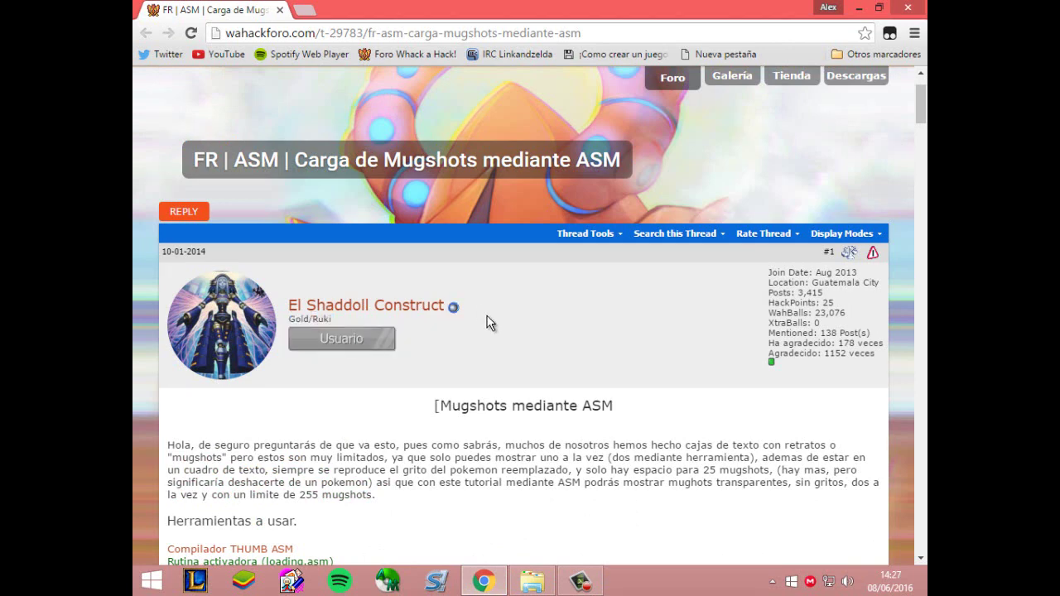
{"action": "scroll", "coordinate": [474, 382], "scroll_direction": "down", "scroll_amount": 4}
{"action": "scroll", "coordinate": [315, 385], "scroll_direction": "up", "scroll_amount": 2}
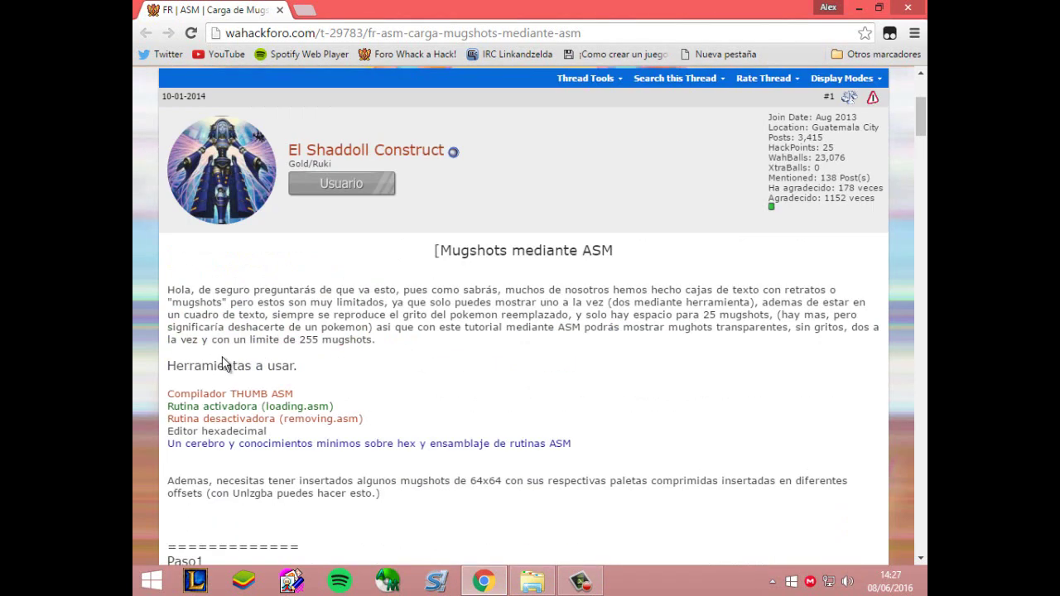
{"action": "left_click_drag", "start_coordinate": [169, 278], "coordinate": [473, 279]}
{"action": "scroll", "coordinate": [467, 339], "scroll_direction": "down", "scroll_amount": 1}
{"action": "left_click", "coordinate": [475, 283]}
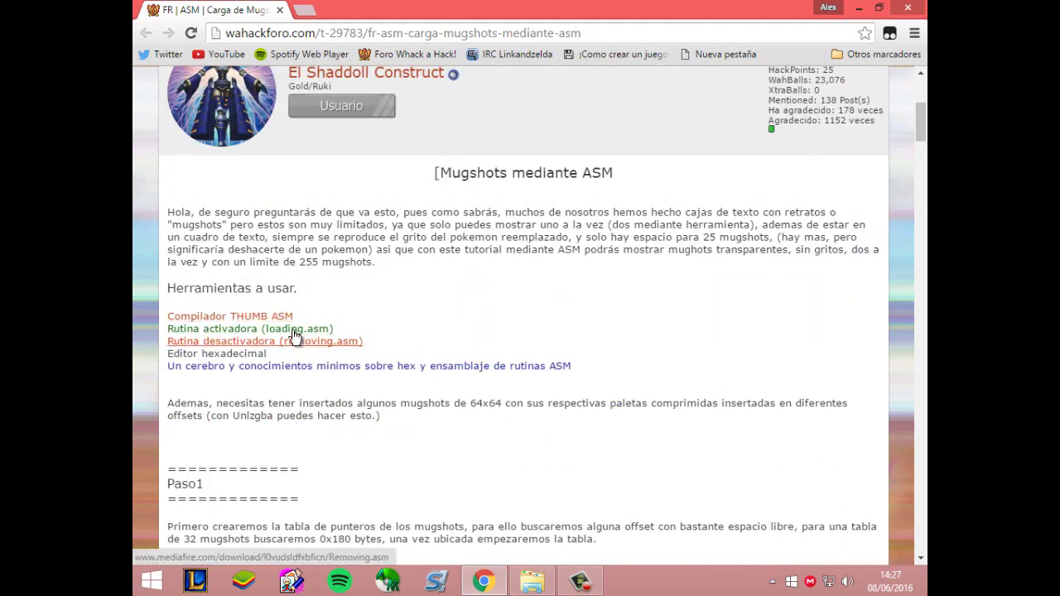
Download the Loading.asm activating routine from the thread's MediaFire link and close the download page
{"action": "left_click", "coordinate": [203, 329]}
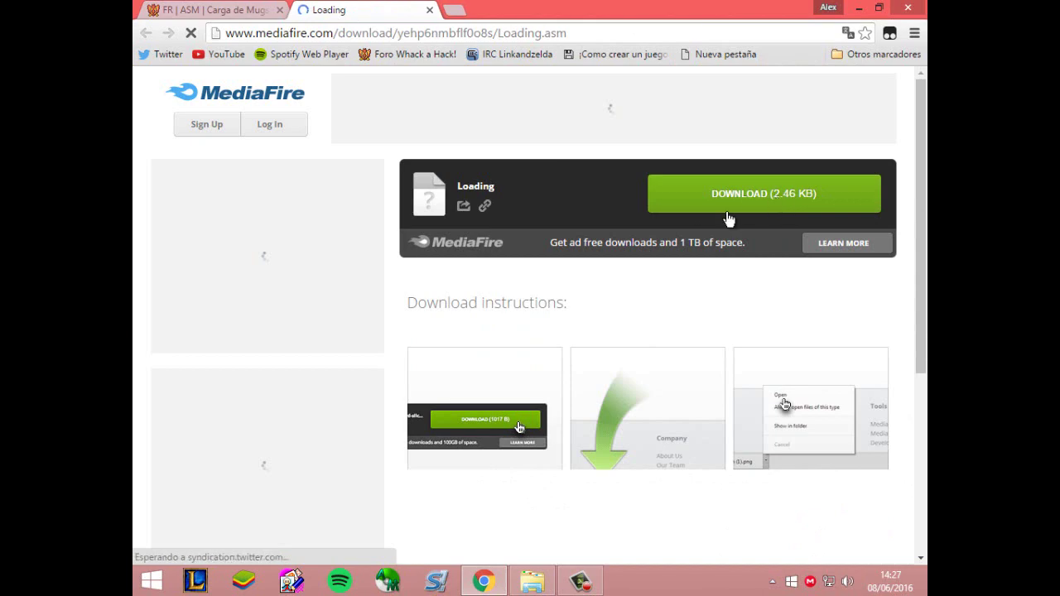
{"action": "left_click", "coordinate": [727, 209]}
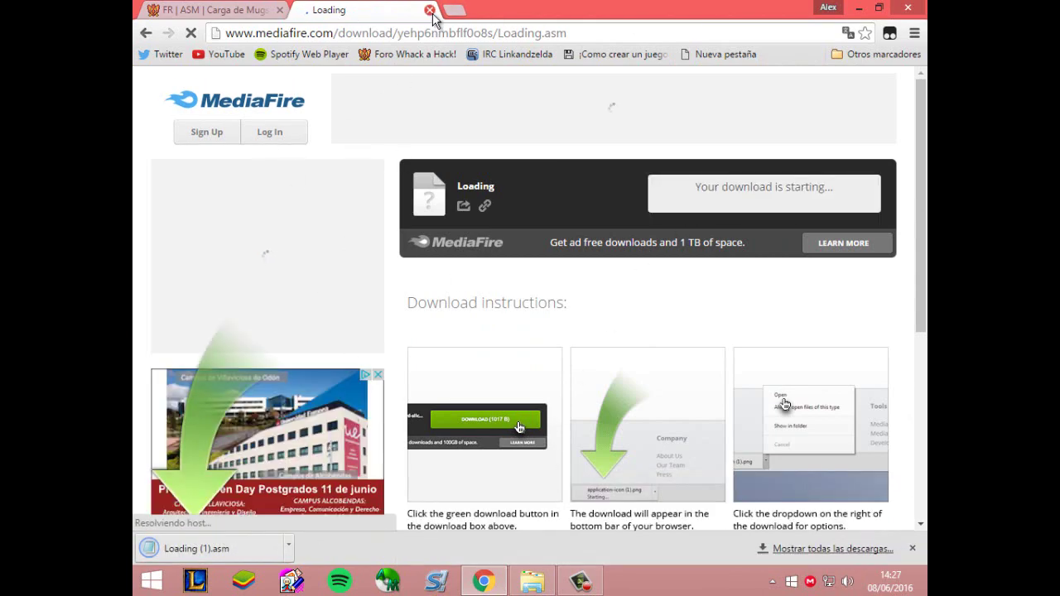
{"action": "left_click", "coordinate": [429, 10]}
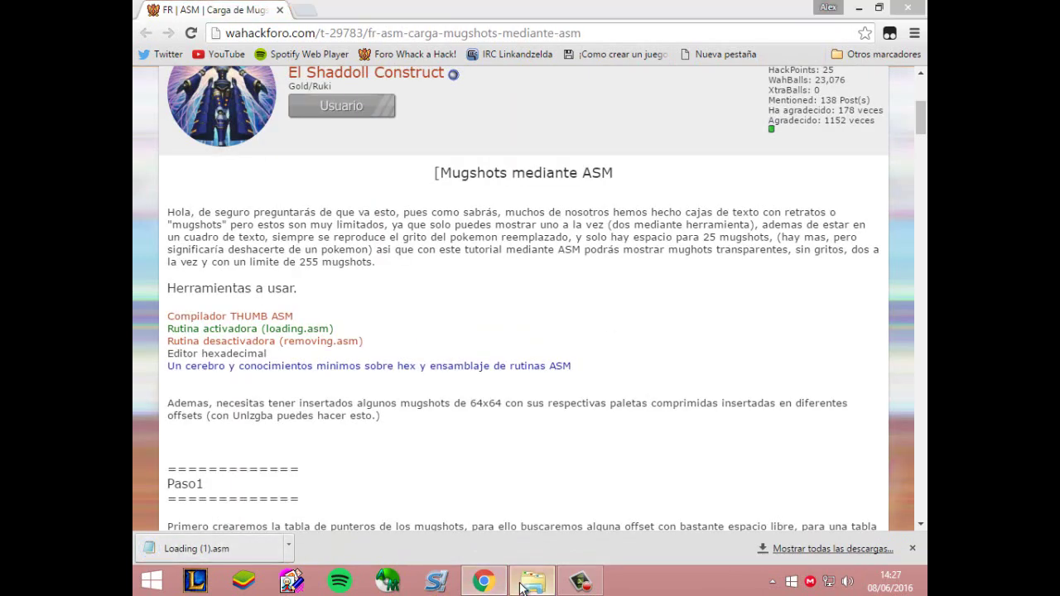
Copy the downloaded Loading (1).asm file from Chrome into the thumb folder under Pokemon Ages > Herramientas
{"action": "left_click", "coordinate": [532, 582]}
{"action": "key", "text": "BackSpace"}
{"action": "key", "text": "BackSpace"}
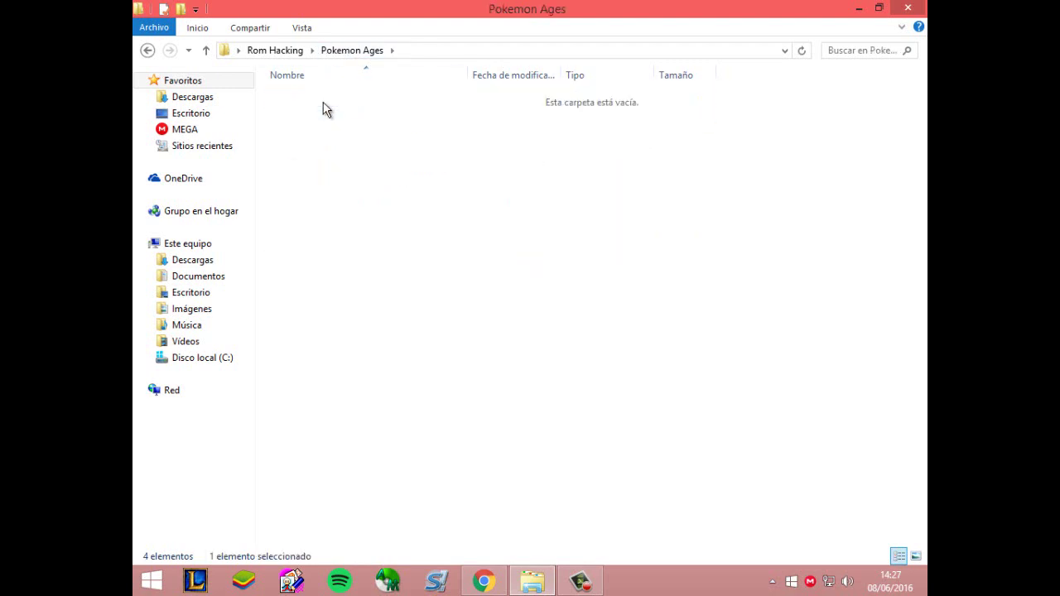
{"action": "double_click", "coordinate": [322, 211]}
{"action": "left_click_drag", "start_coordinate": [467, 275], "coordinate": [539, 536]}
{"action": "left_click", "coordinate": [484, 582]}
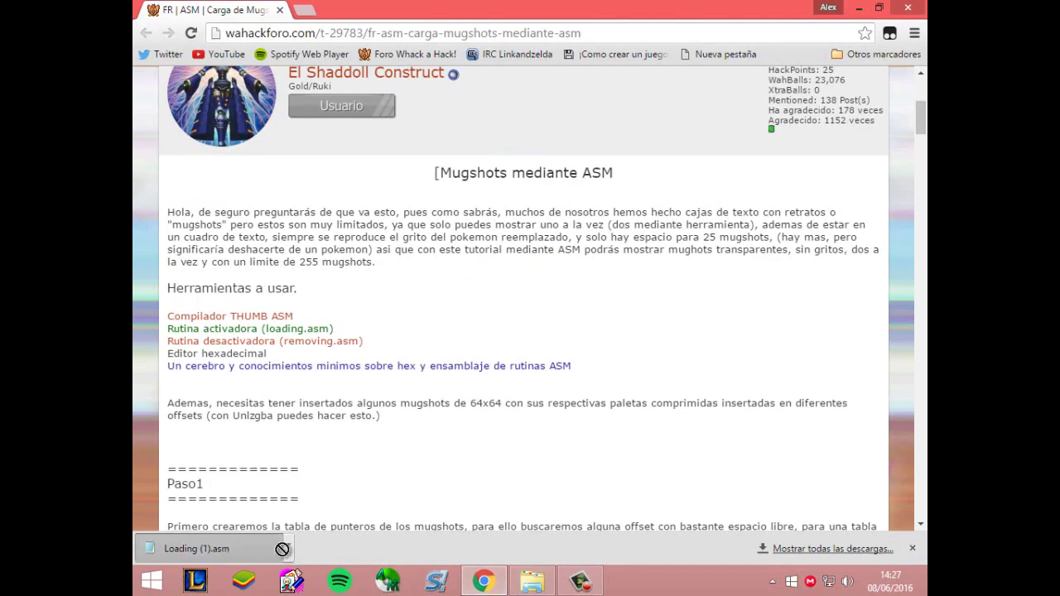
{"action": "left_click_drag", "start_coordinate": [199, 549], "coordinate": [559, 401]}
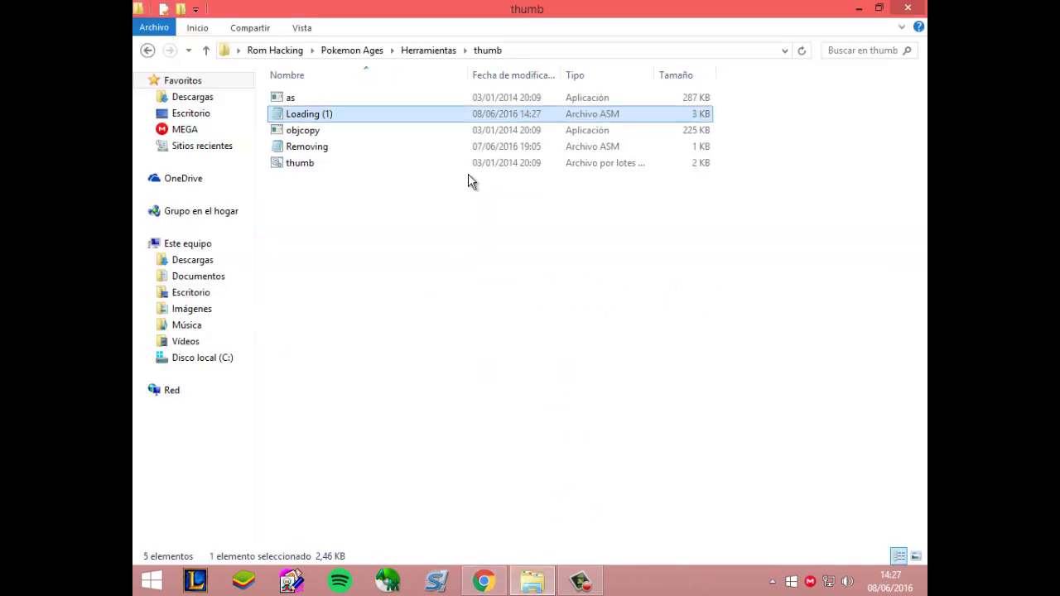
Rename the Loading (1) ASM file in the thumb folder as Loading
{"action": "left_click", "coordinate": [336, 114]}
{"action": "key", "text": "BackSpace"}
{"action": "key", "text": "BackSpace"}
{"action": "key", "text": "BackSpace"}
{"action": "key", "text": "BackSpace"}
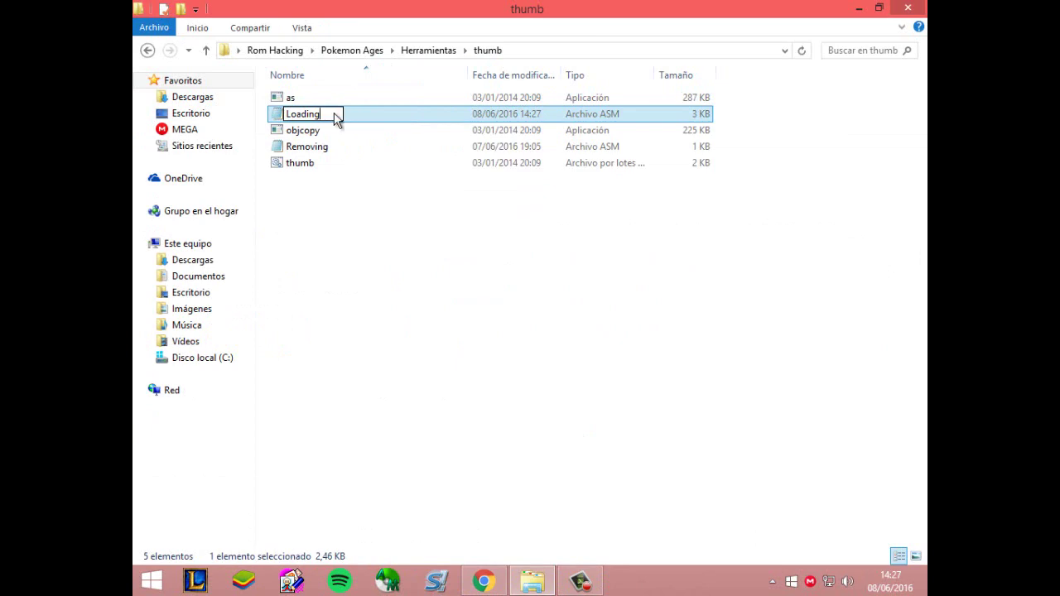
{"action": "key", "text": "Return"}
Return to the forum thread in Chrome and examine the mugshot pointer table structure under Paso1
{"action": "key", "text": "alt+Tab"}
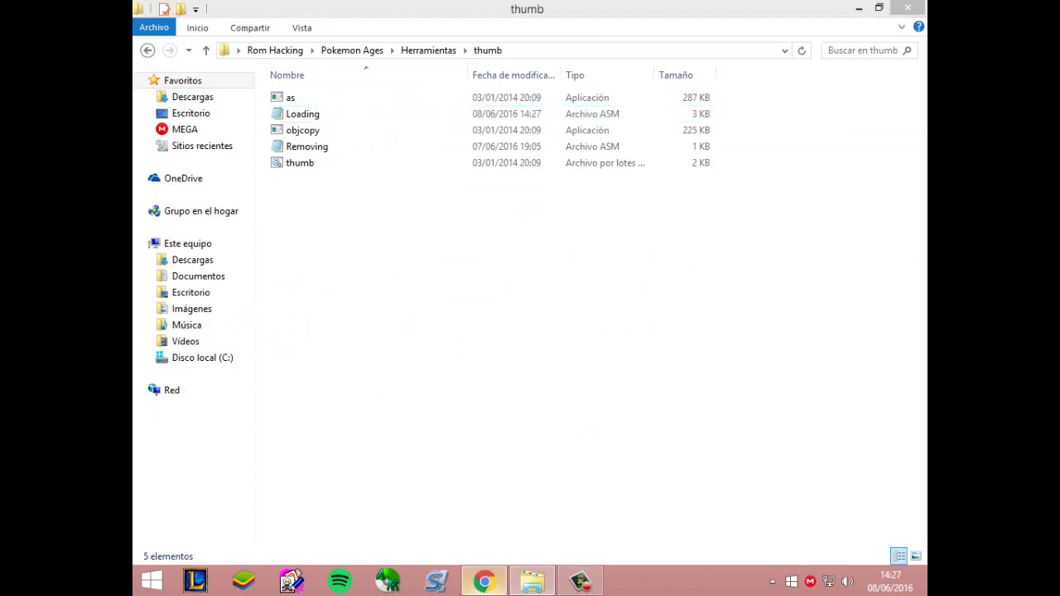
{"action": "scroll", "coordinate": [442, 346], "scroll_direction": "down", "scroll_amount": 2}
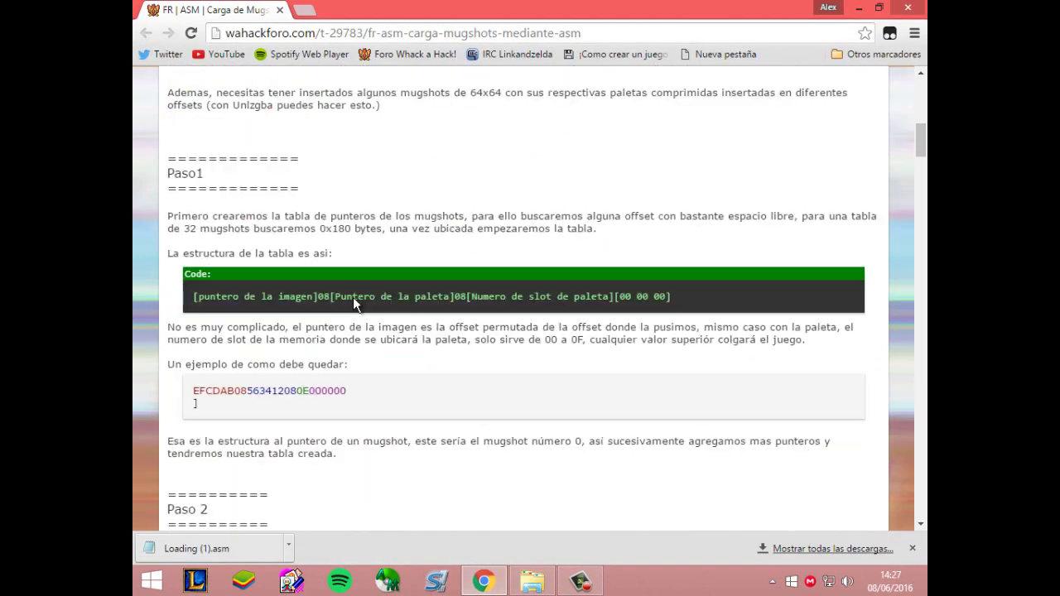
{"action": "left_click_drag", "start_coordinate": [193, 297], "coordinate": [195, 318]}
{"action": "left_click", "coordinate": [672, 301]}
{"action": "left_click", "coordinate": [150, 580]}
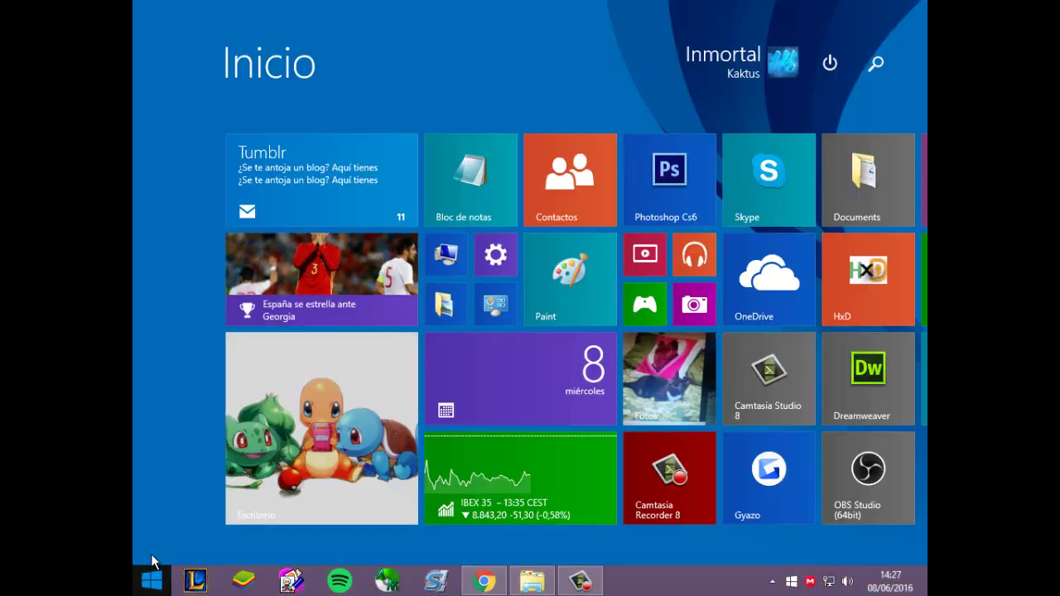
{"action": "key", "text": "super"}
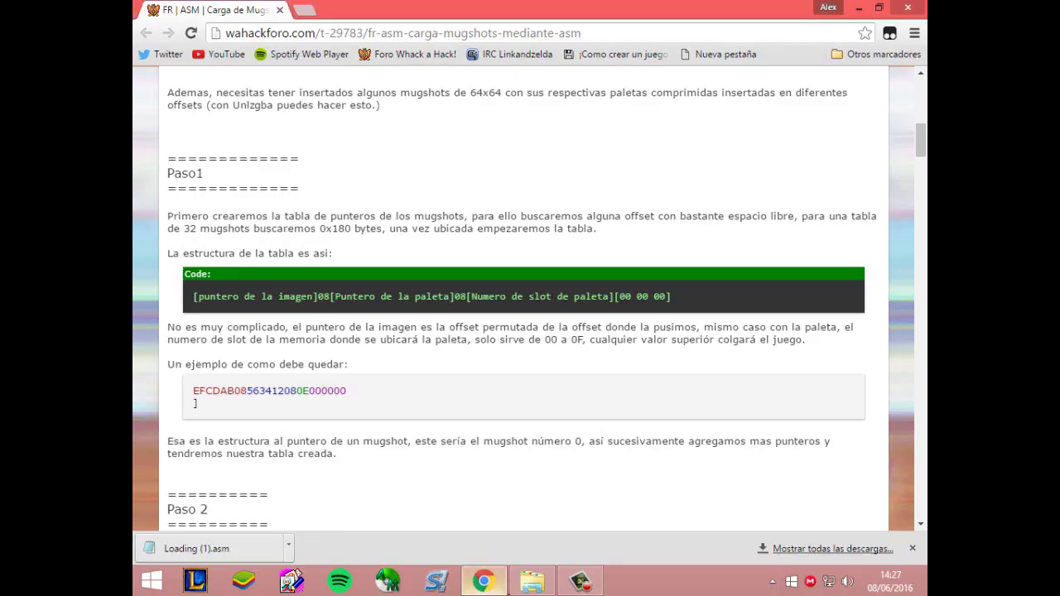
{"action": "left_click", "coordinate": [531, 580]}
{"action": "left_click", "coordinate": [428, 50]}
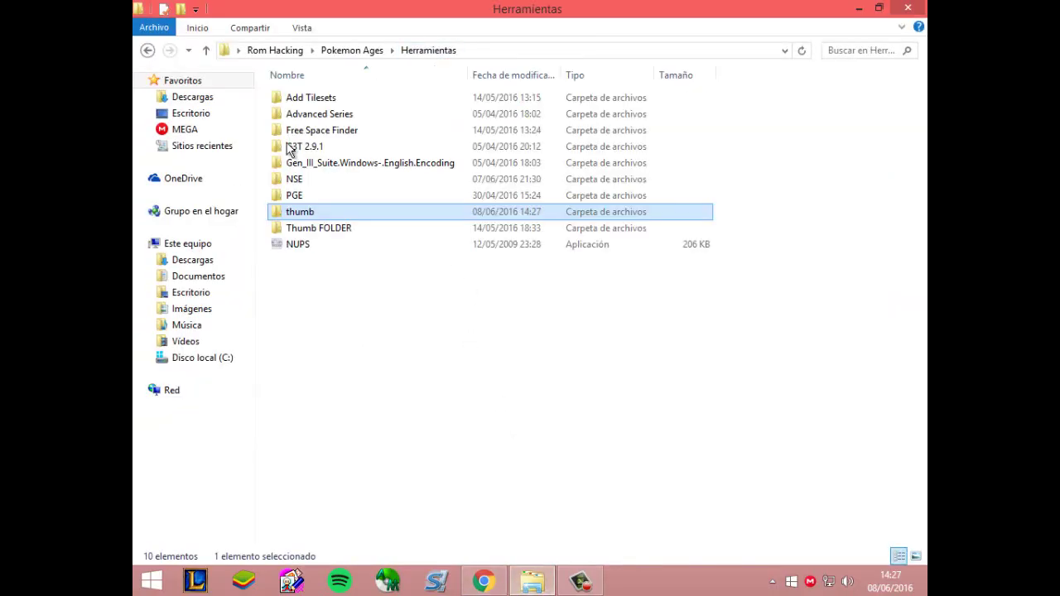
{"action": "double_click", "coordinate": [414, 128]}
{"action": "double_click", "coordinate": [374, 116]}
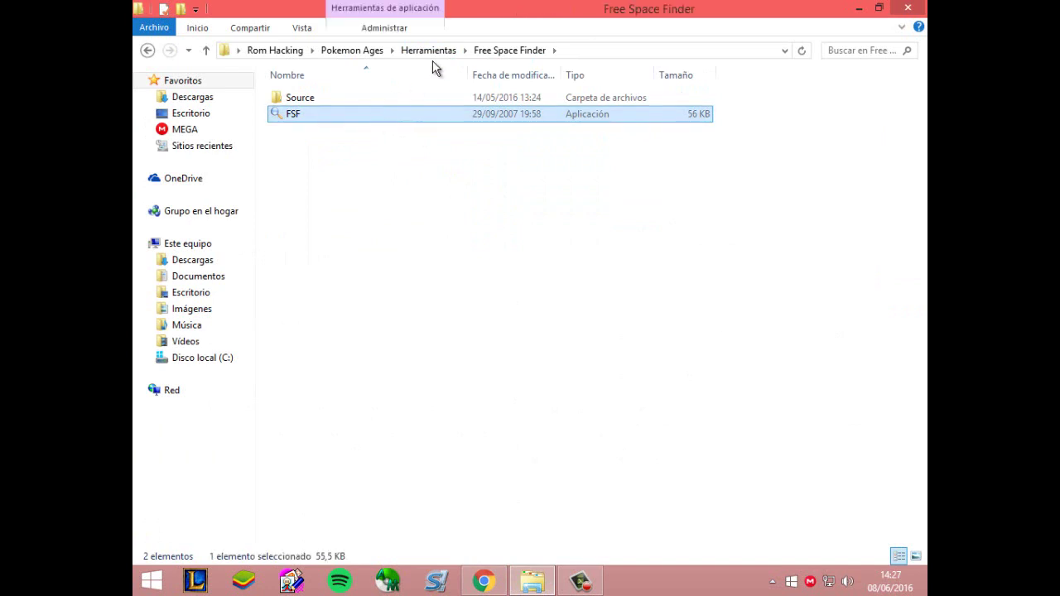
{"action": "left_click", "coordinate": [716, 144]}
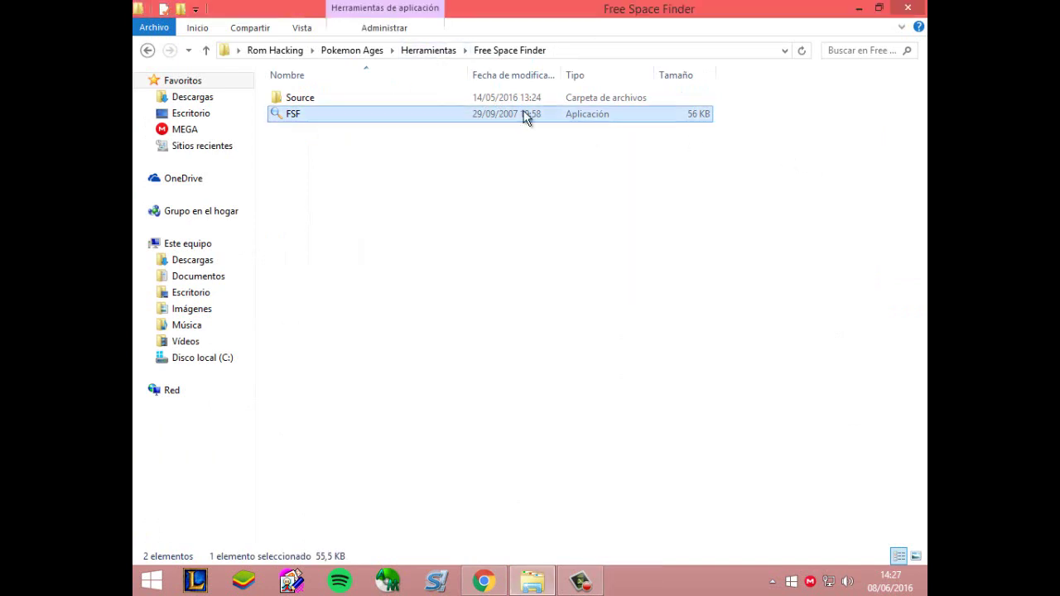
Launch Nameless Sprite Editor from its shortcut in the Pokemon Ages > Juego folder and reposition its window
{"action": "left_click", "coordinate": [368, 50]}
{"action": "double_click", "coordinate": [331, 124]}
{"action": "left_click", "coordinate": [352, 50]}
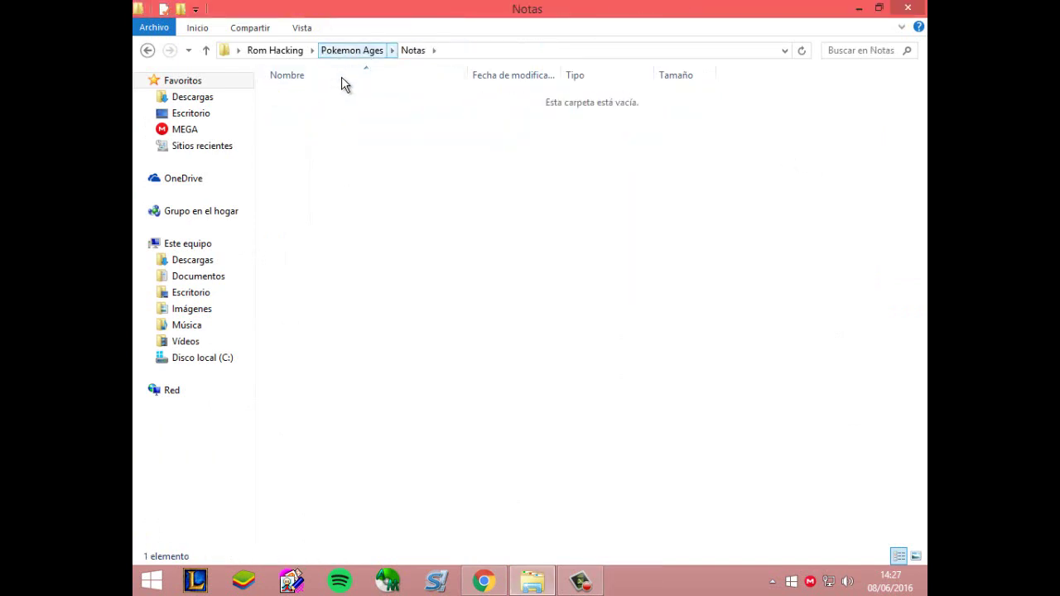
{"action": "double_click", "coordinate": [328, 114]}
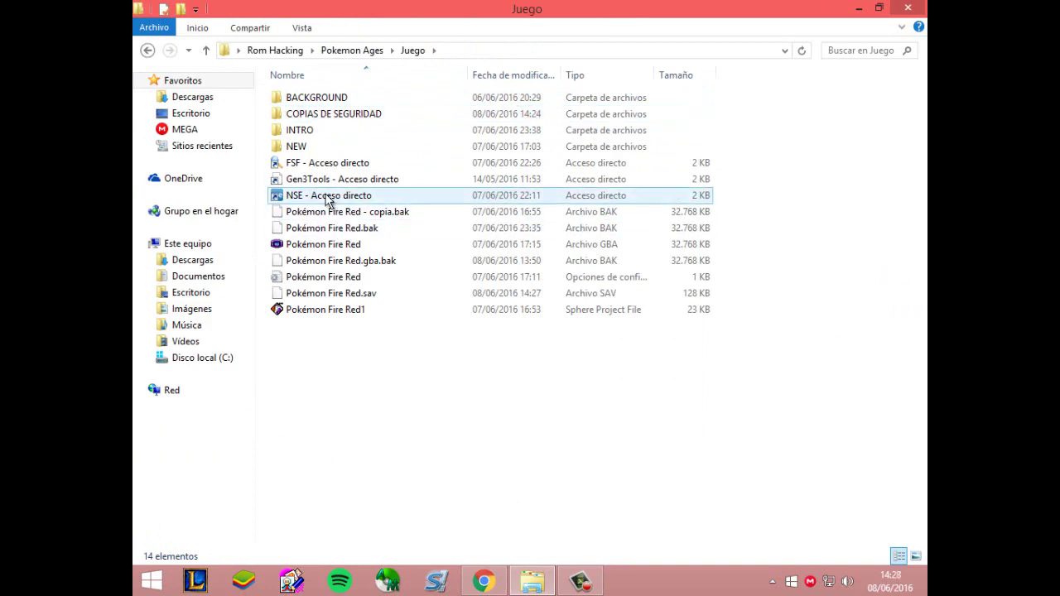
{"action": "double_click", "coordinate": [325, 196]}
{"action": "left_click", "coordinate": [577, 306]}
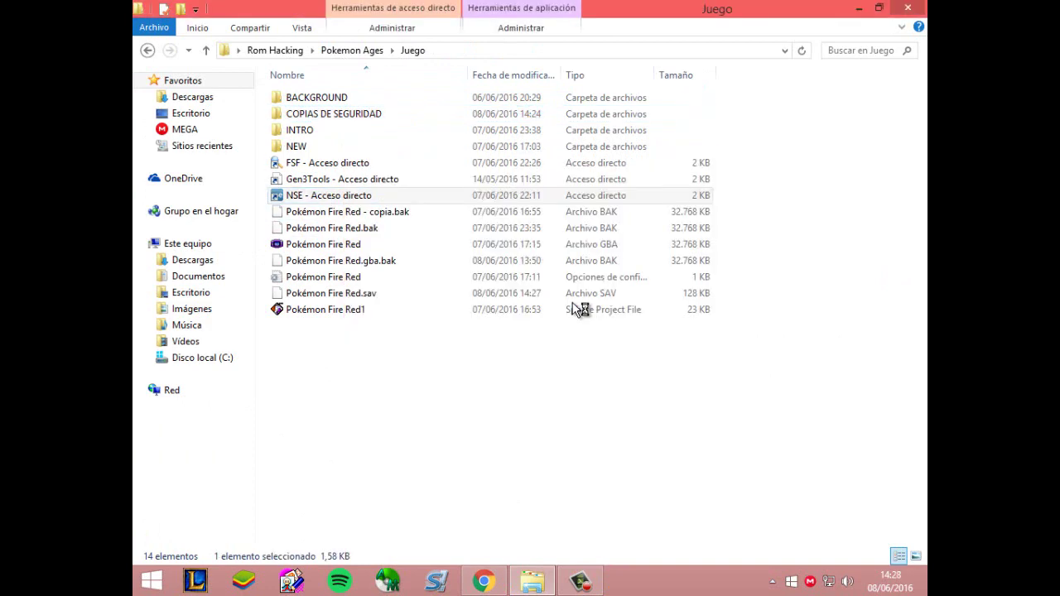
{"action": "left_click_drag", "start_coordinate": [333, 30], "coordinate": [563, 78]}
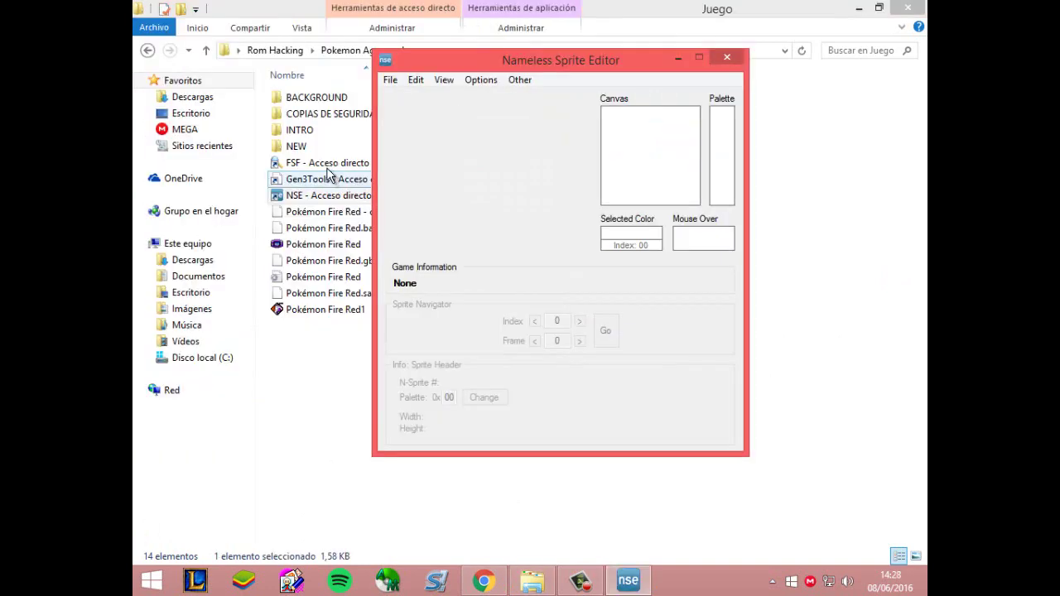
Launch Free Space Finder from its shortcut in the Juego folder and load the Pokémon Fire Red ROM
{"action": "double_click", "coordinate": [302, 162]}
{"action": "left_click", "coordinate": [347, 164]}
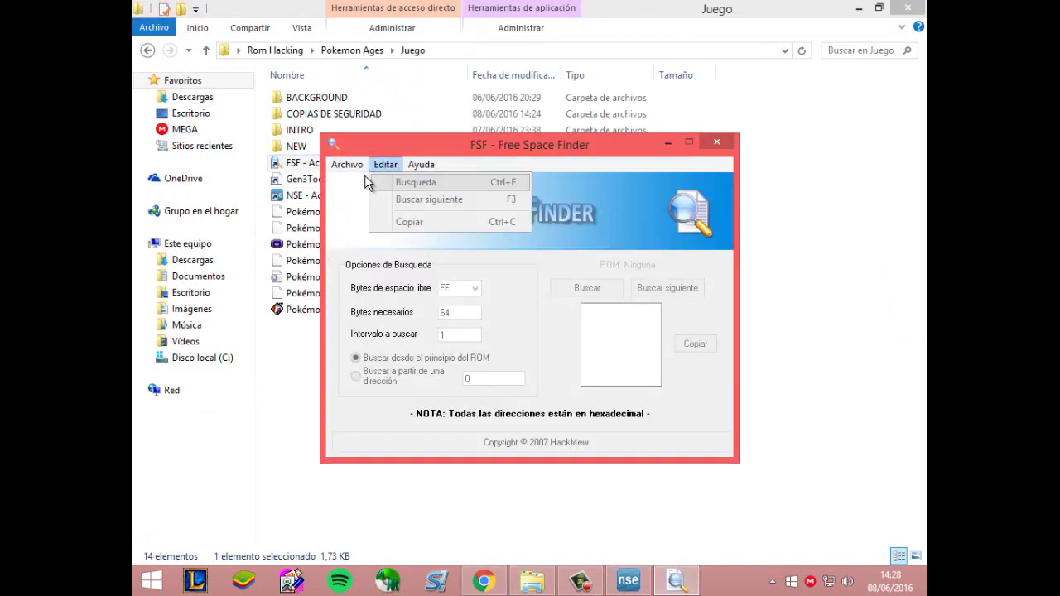
{"action": "left_click", "coordinate": [369, 184]}
{"action": "double_click", "coordinate": [534, 341]}
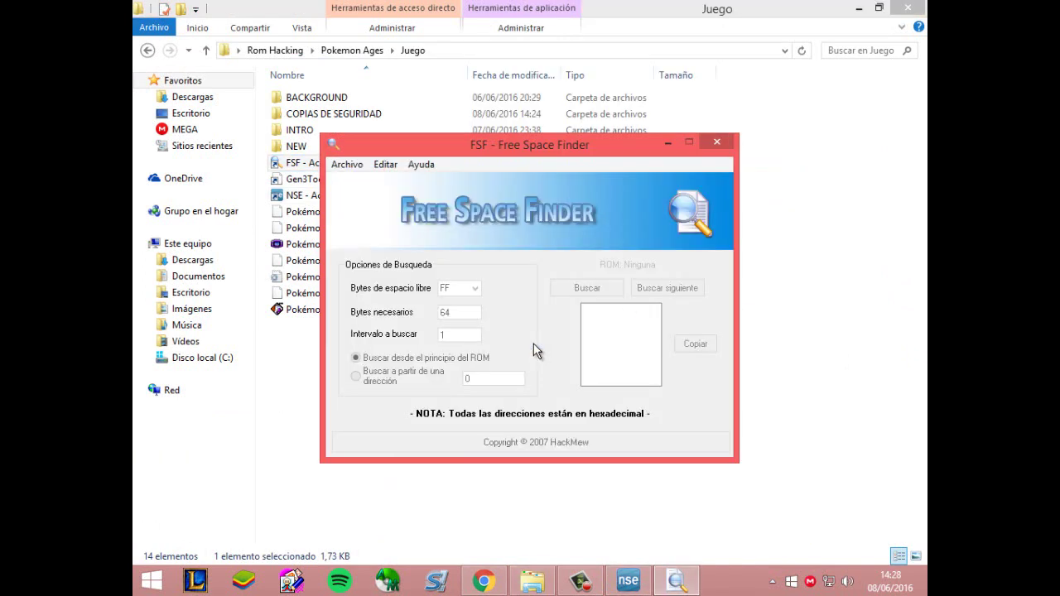
Load the Pokémon Fire Red ROM in Nameless Sprite Editor and reposition its window beside Free Space Finder
{"action": "left_click", "coordinate": [635, 582]}
{"action": "left_click", "coordinate": [428, 79]}
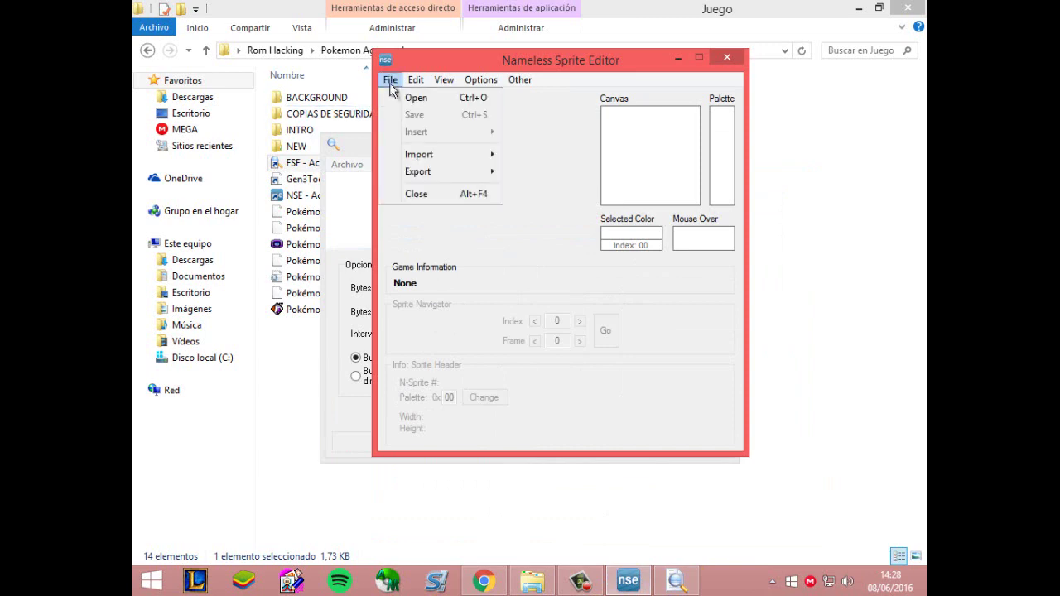
{"action": "left_click", "coordinate": [439, 95]}
{"action": "double_click", "coordinate": [575, 262]}
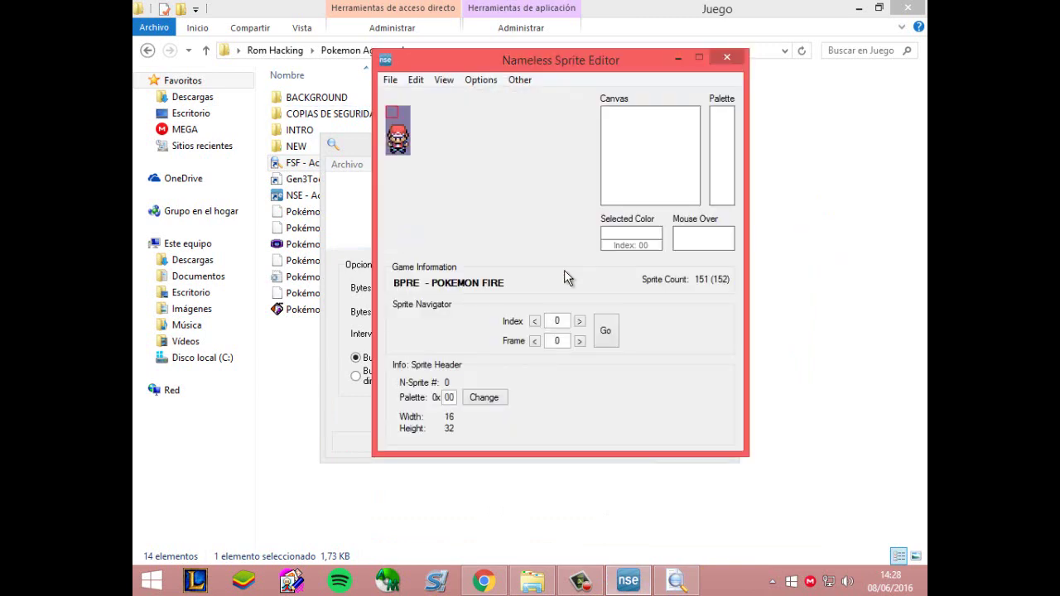
{"action": "left_click_drag", "start_coordinate": [624, 124], "coordinate": [609, 104]}
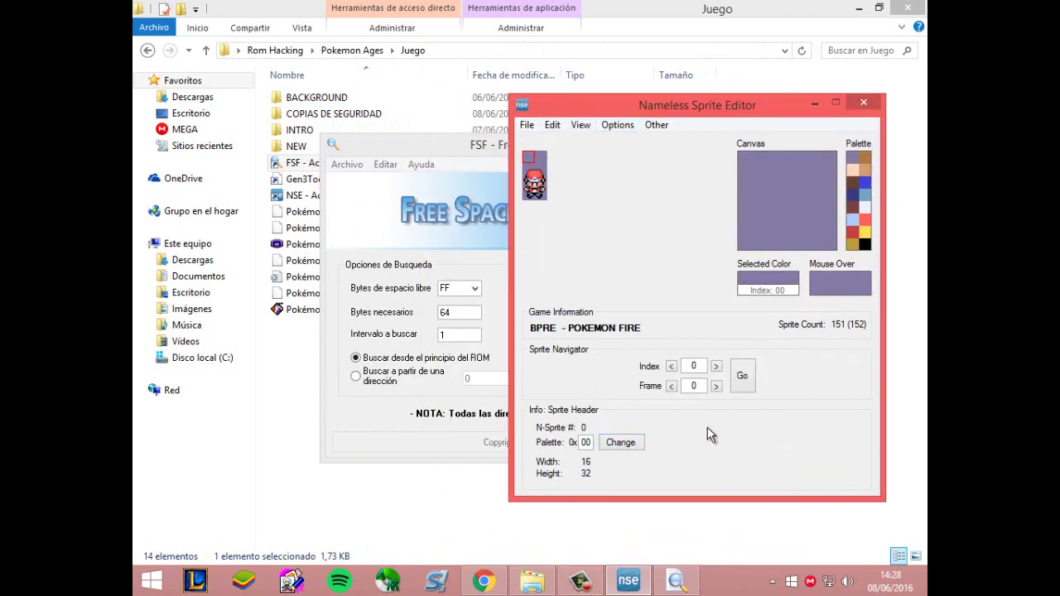
In Free Space Finder, set the search to start from address 600000
{"action": "left_click", "coordinate": [454, 162]}
{"action": "left_click", "coordinate": [397, 377]}
{"action": "left_click", "coordinate": [380, 359]}
{"action": "left_click", "coordinate": [470, 312]}
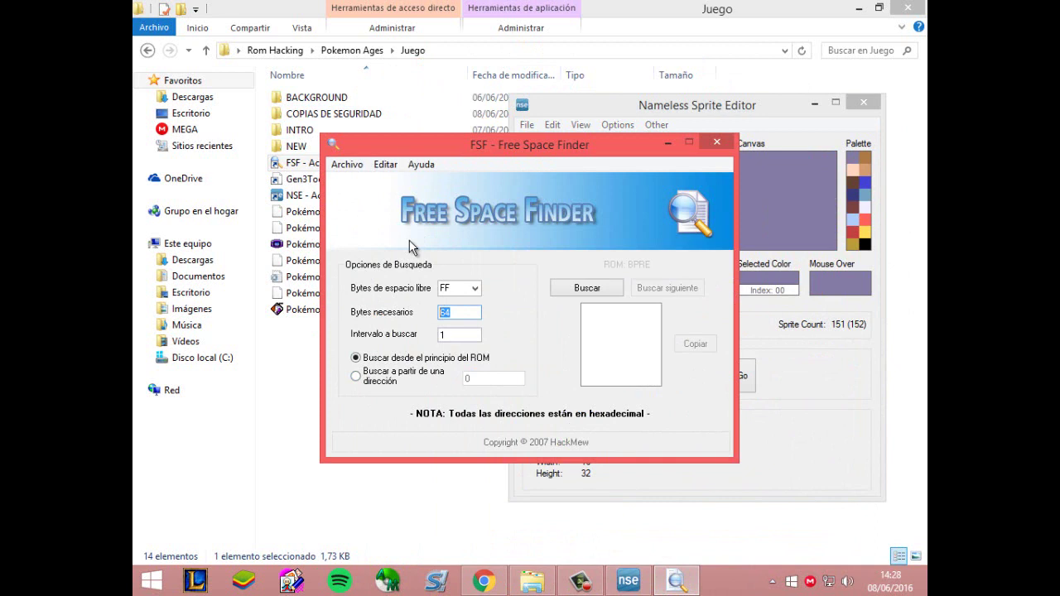
{"action": "left_click", "coordinate": [367, 382]}
{"action": "left_click", "coordinate": [479, 380]}
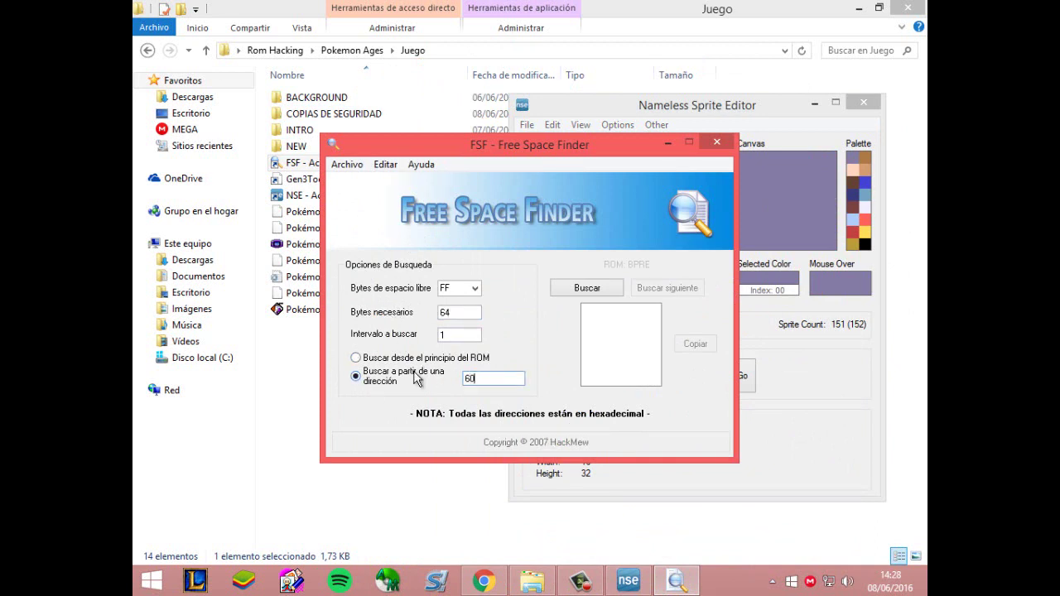
Set the needed bytes and search interval to 10000, search for free space and try to copy the found offset
{"action": "left_click", "coordinate": [439, 314]}
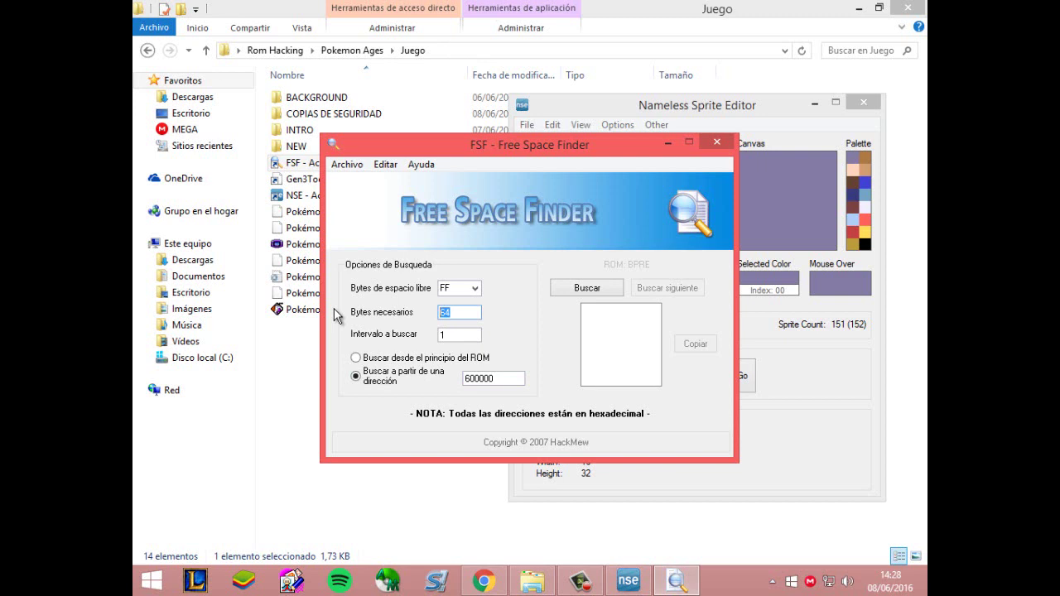
{"action": "type", "text": "10000"}
{"action": "left_click", "coordinate": [455, 336]}
{"action": "type", "text": "0000"}
{"action": "left_click", "coordinate": [584, 290]}
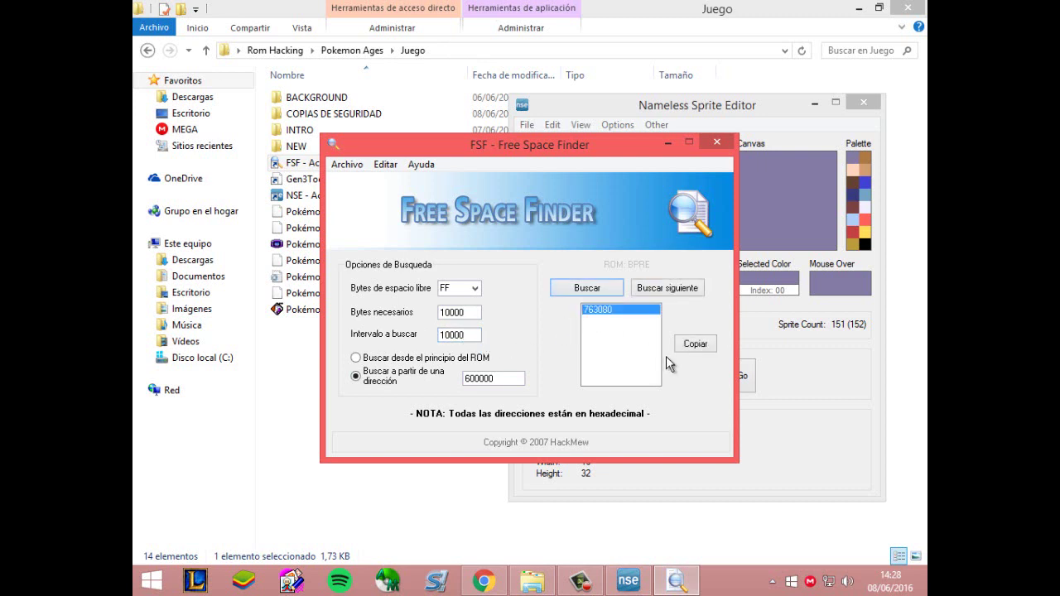
{"action": "left_click", "coordinate": [694, 347]}
Open Offset Browsing in Nameless Sprite Editor, set the size to 64 by 64 and clear the offset value
{"action": "left_click", "coordinate": [613, 107]}
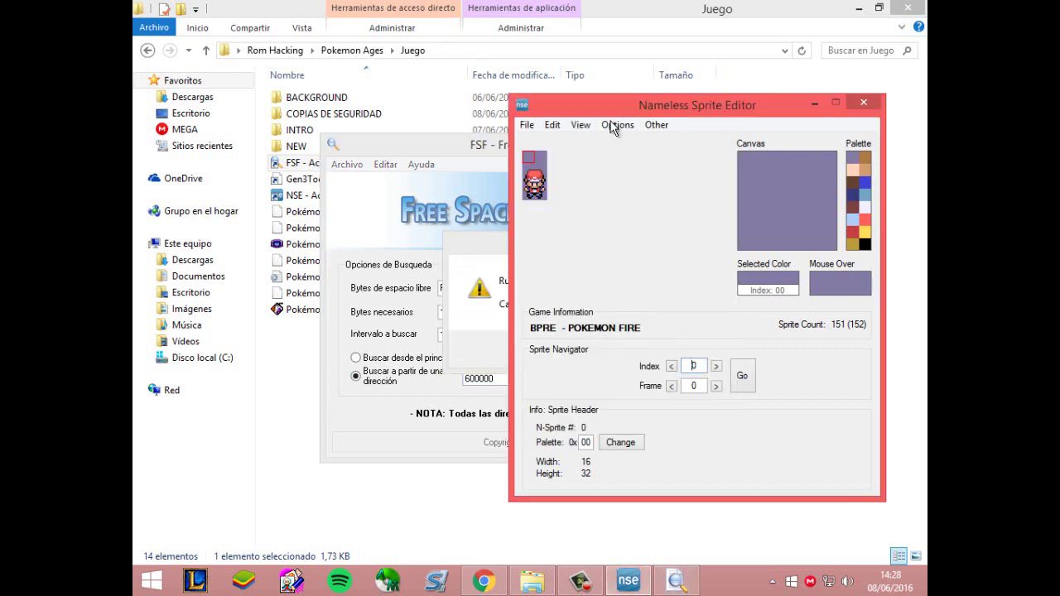
{"action": "left_click", "coordinate": [580, 126]}
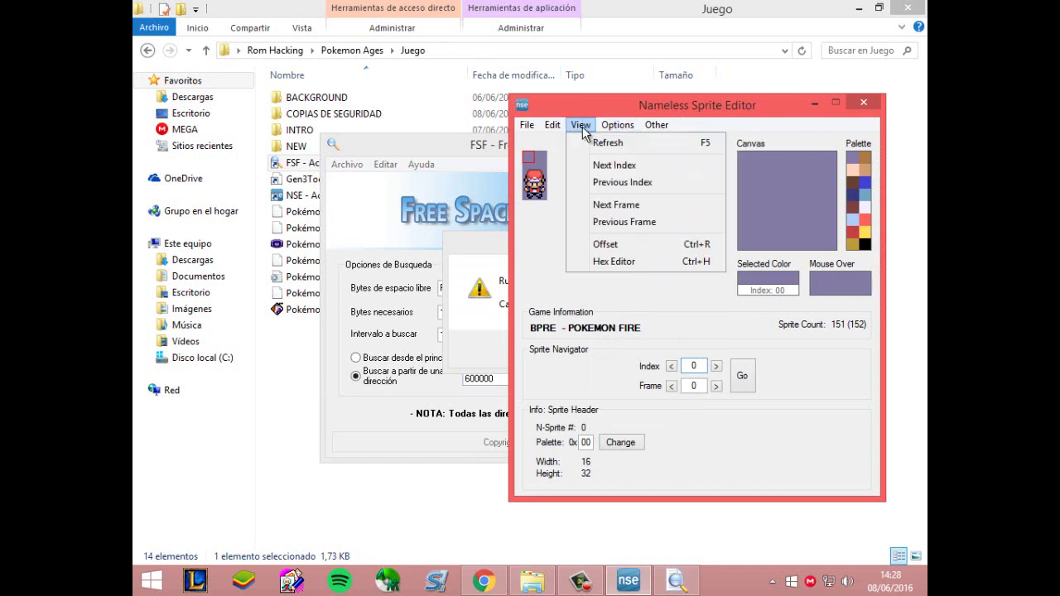
{"action": "left_click", "coordinate": [611, 244]}
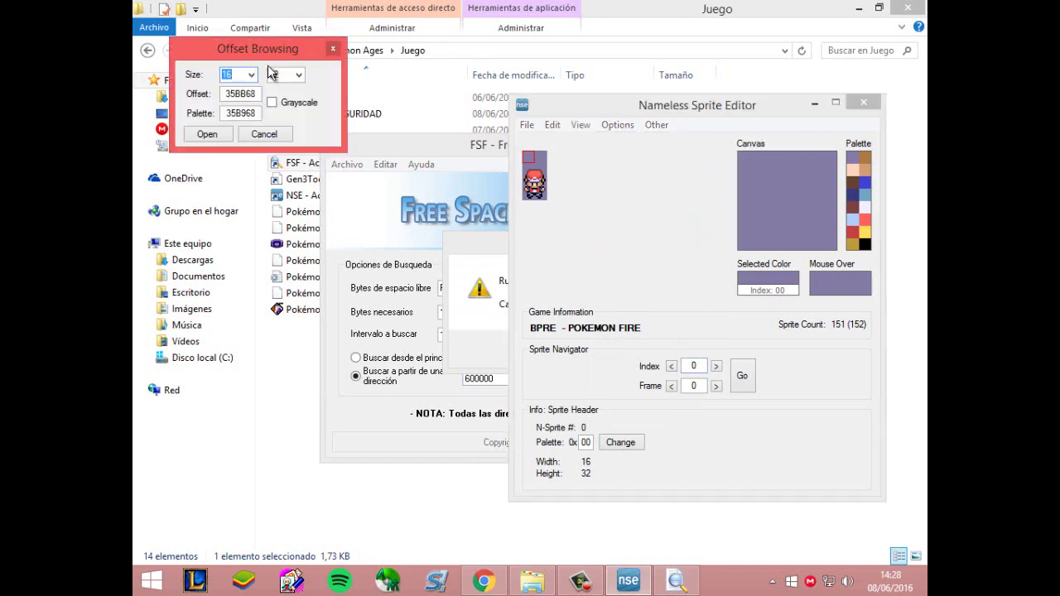
{"action": "type", "text": "64"}
{"action": "double_click", "coordinate": [289, 74]}
{"action": "left_click_drag", "start_coordinate": [256, 92], "coordinate": [138, 104]}
{"action": "key", "text": "BackSpace"}
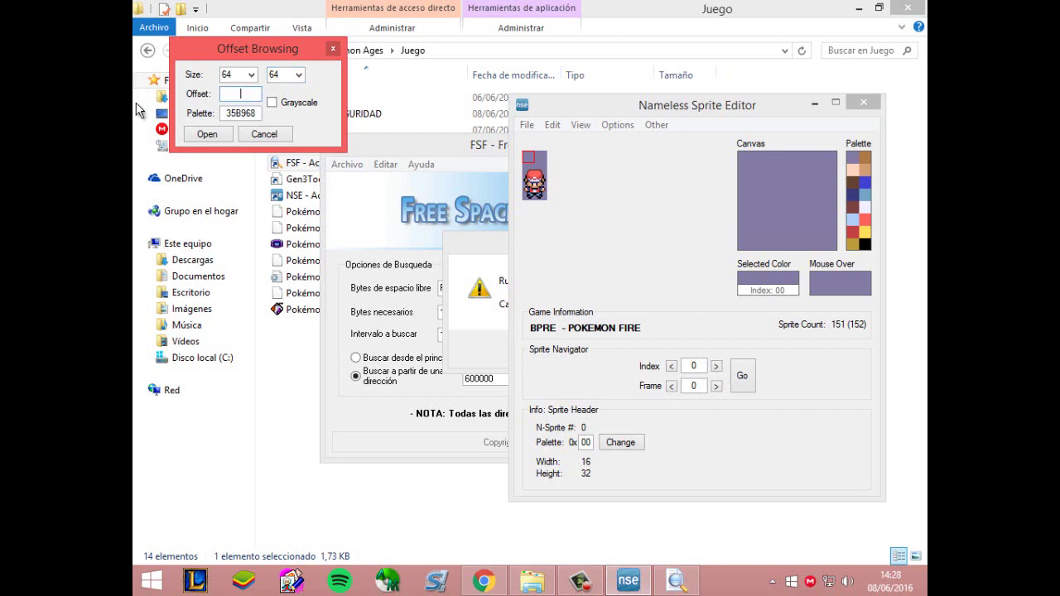
Dismiss the Free Space Finder error, relaunch the program from the Juego folder and load the Pokémon Fire Red ROM
{"action": "left_click", "coordinate": [501, 296]}
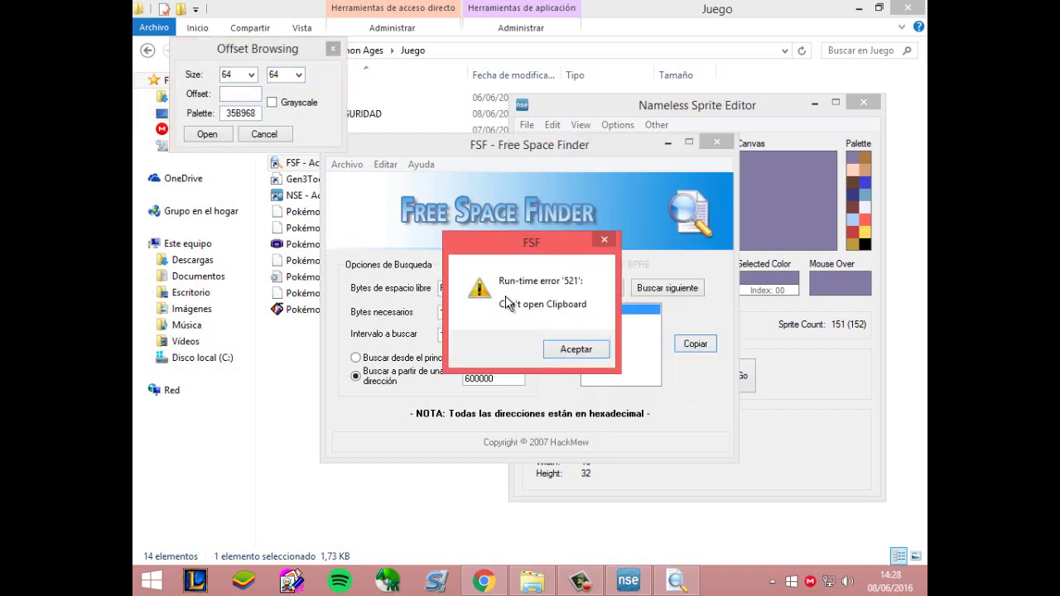
{"action": "left_click", "coordinate": [560, 346]}
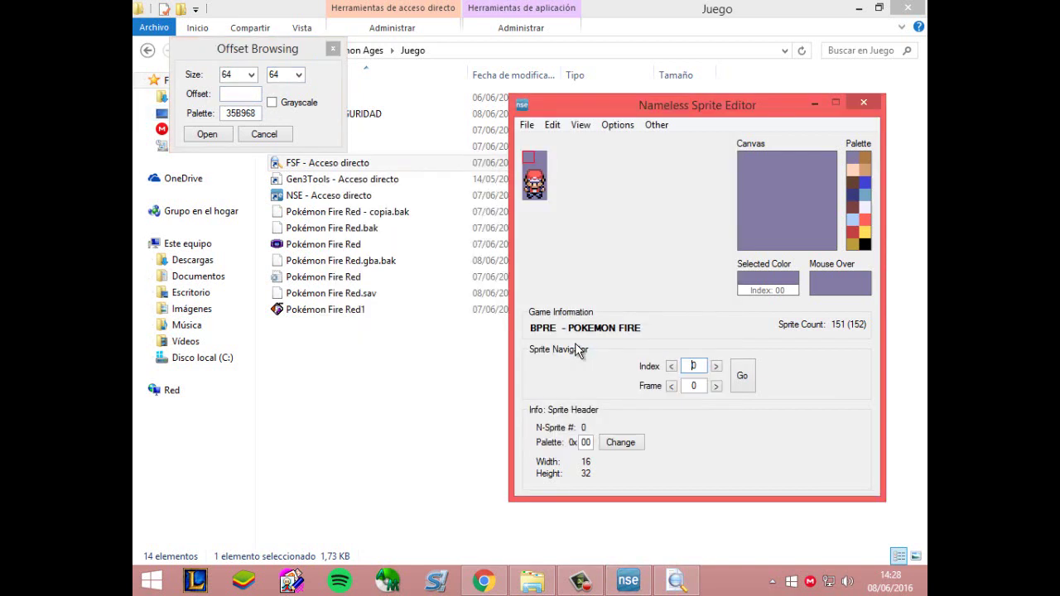
{"action": "double_click", "coordinate": [426, 164]}
{"action": "left_click", "coordinate": [347, 164]}
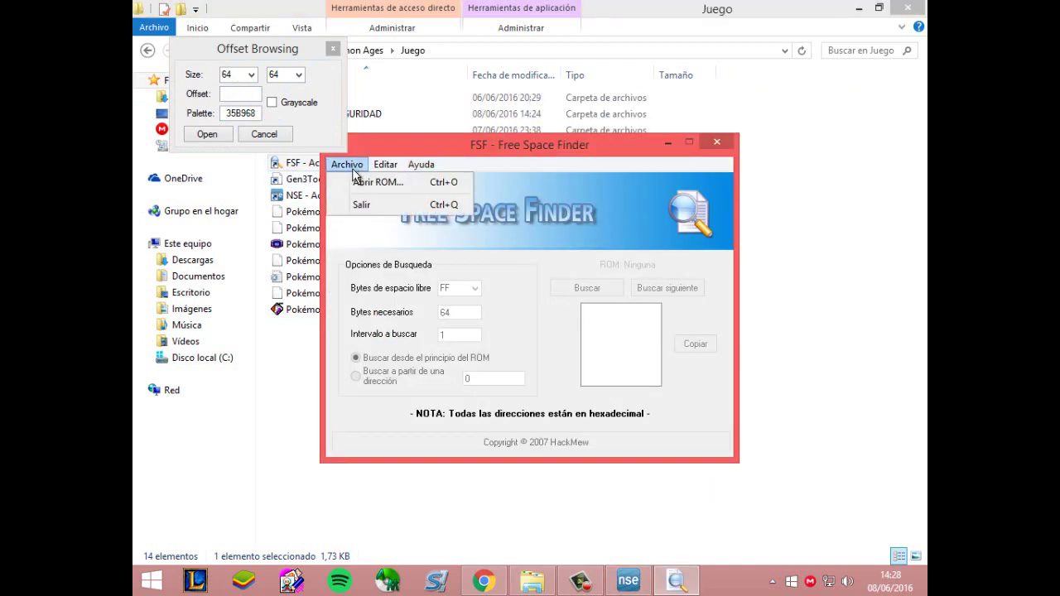
{"action": "left_click", "coordinate": [356, 180]}
{"action": "double_click", "coordinate": [560, 344]}
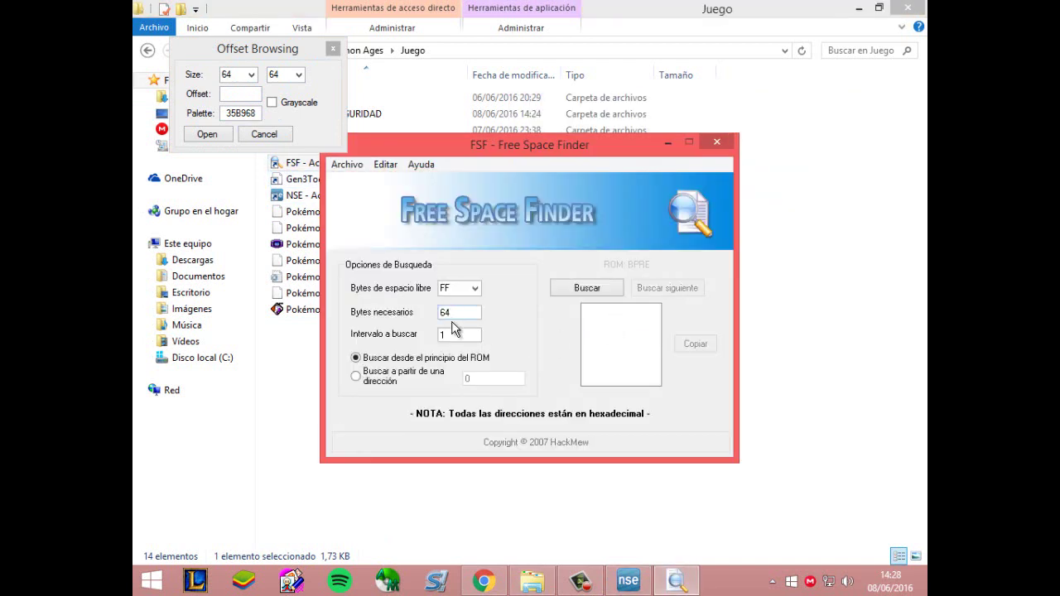
Search from address 600000 with 10000 needed bytes and a 10000 interval, and try to copy the found offset
{"action": "key", "text": "Tab"}
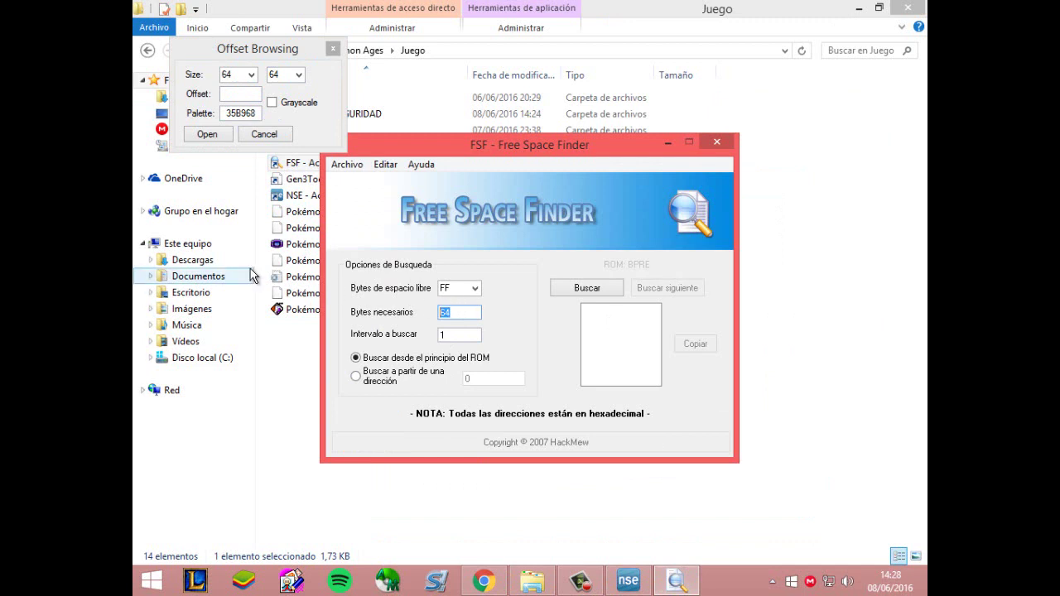
{"action": "type", "text": "10000"}
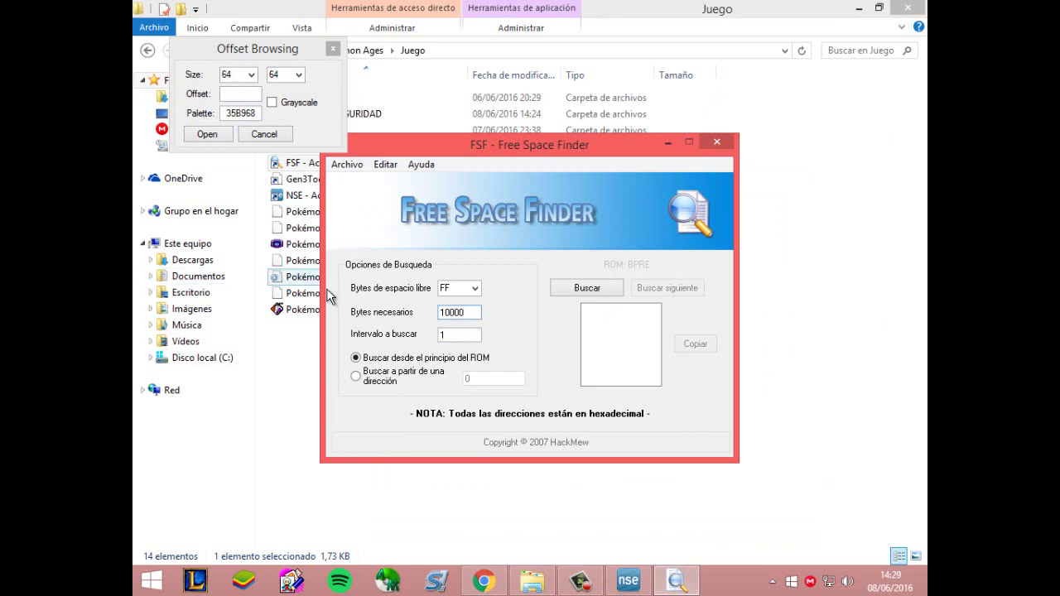
{"action": "left_click", "coordinate": [461, 335]}
{"action": "type", "text": "0000"}
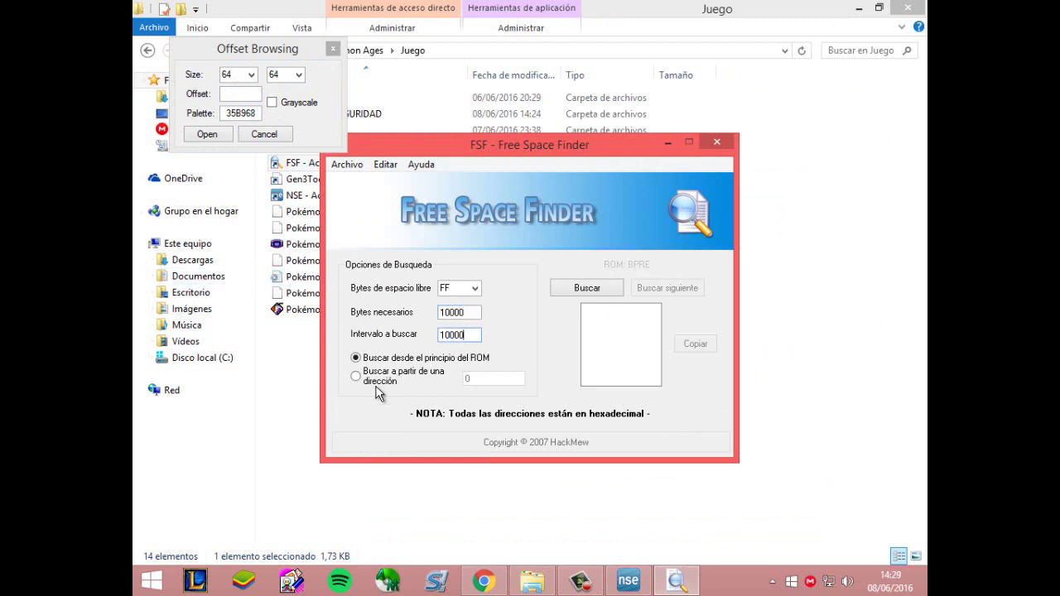
{"action": "left_click", "coordinate": [379, 382]}
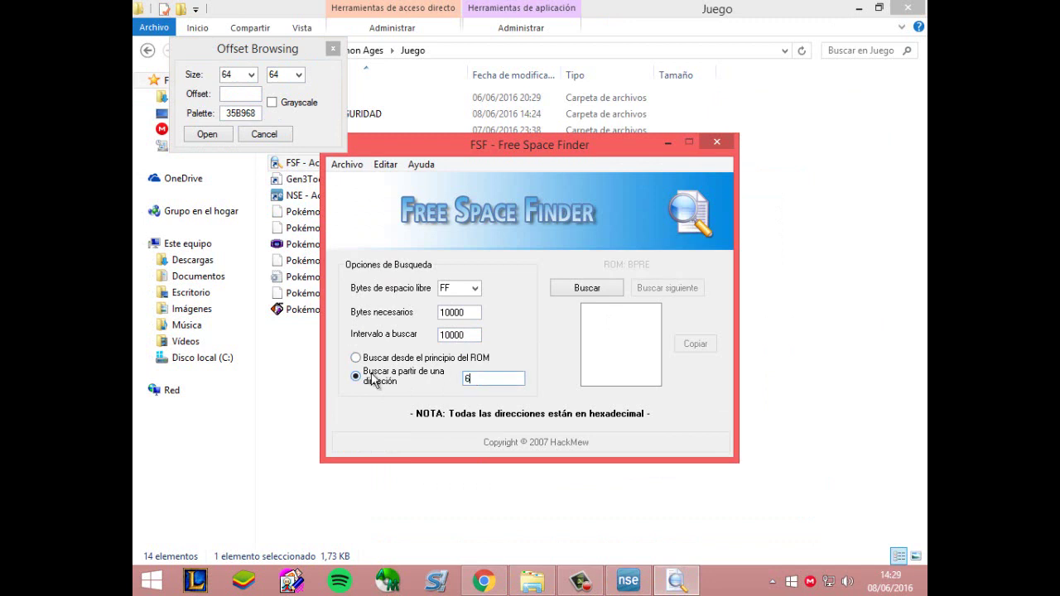
{"action": "type", "text": "600000"}
{"action": "left_click", "coordinate": [600, 290]}
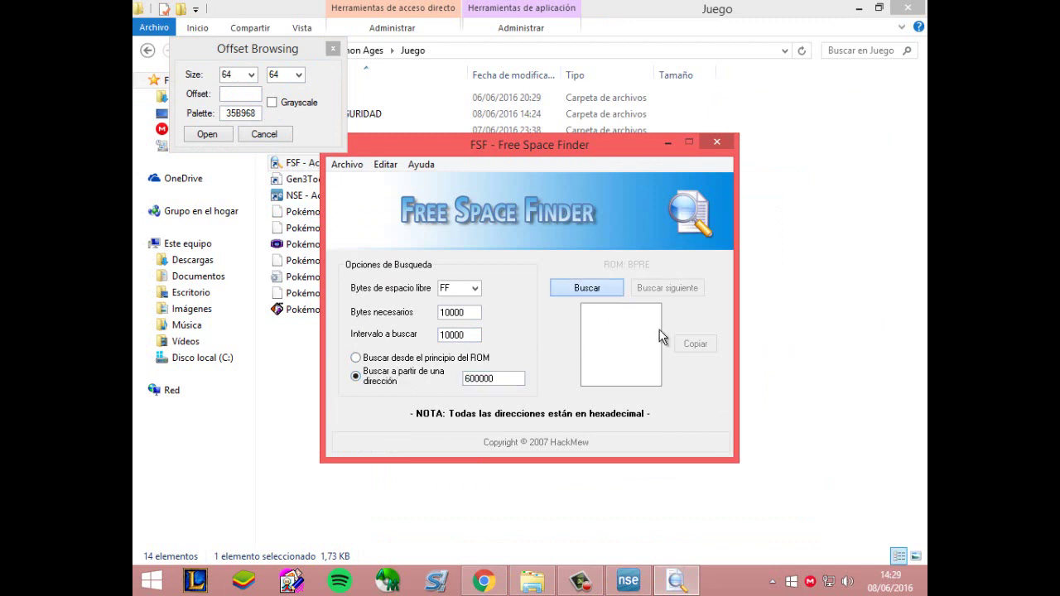
{"action": "left_click", "coordinate": [696, 344]}
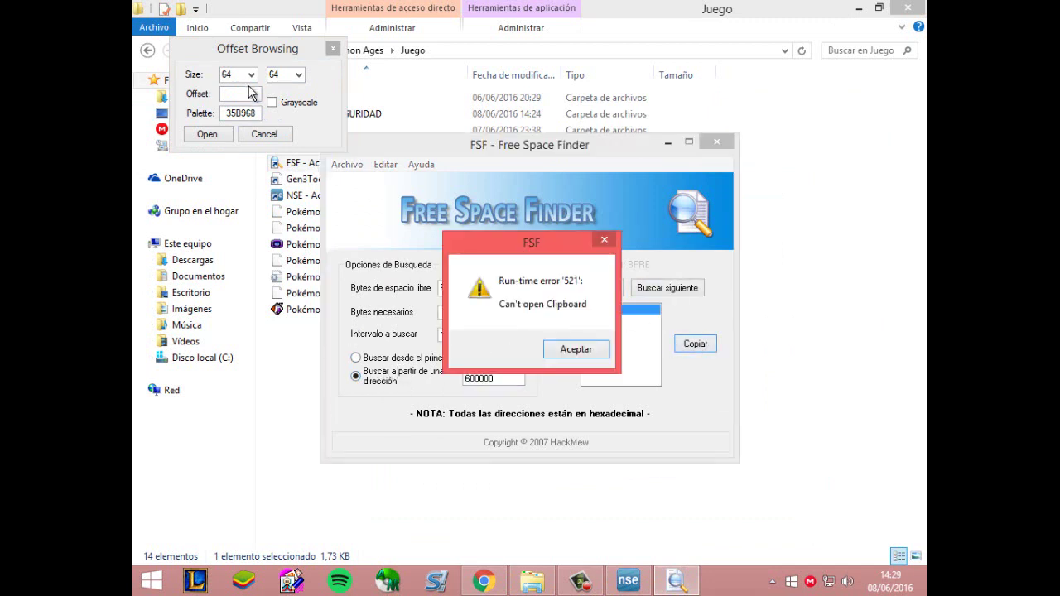
{"action": "left_click", "coordinate": [566, 349]}
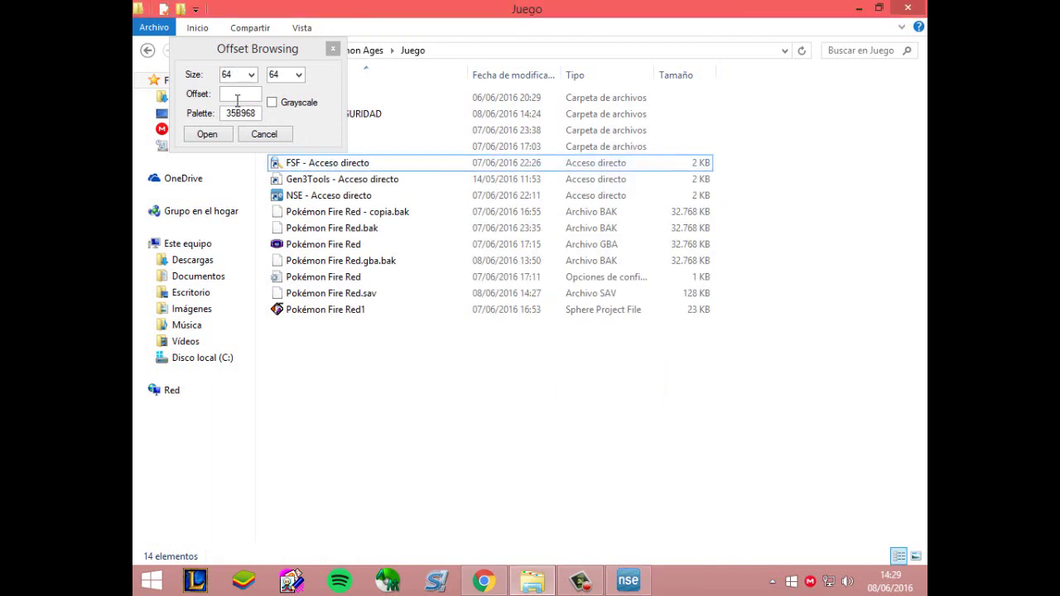
Relaunch Free Space Finder from its shortcut in the Juego folder and reload the Pokémon Fire Red ROM
{"action": "double_click", "coordinate": [367, 163]}
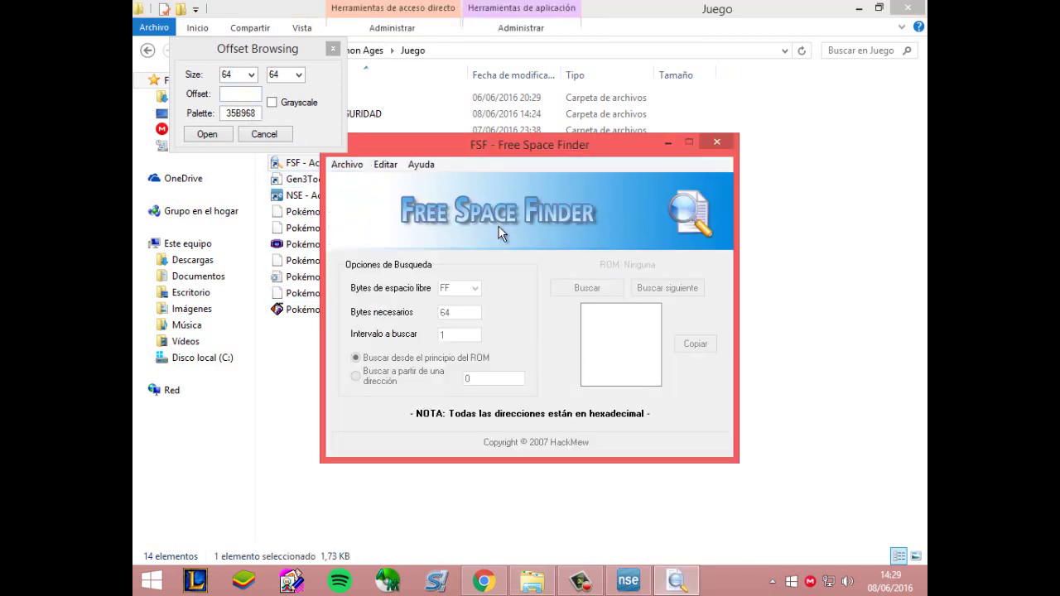
{"action": "left_click", "coordinate": [347, 164]}
{"action": "left_click", "coordinate": [364, 184]}
{"action": "double_click", "coordinate": [553, 341]}
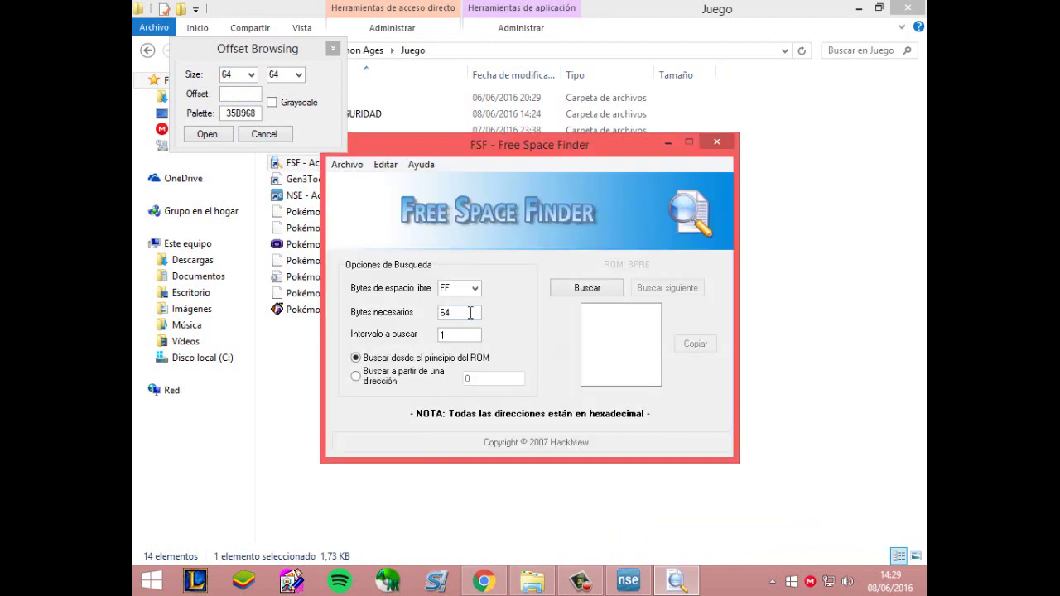
Search from the start of the ROM with 10000 needed bytes and a 10000 interval, and try to copy the offset
{"action": "double_click", "coordinate": [470, 313]}
{"action": "type", "text": "10000"}
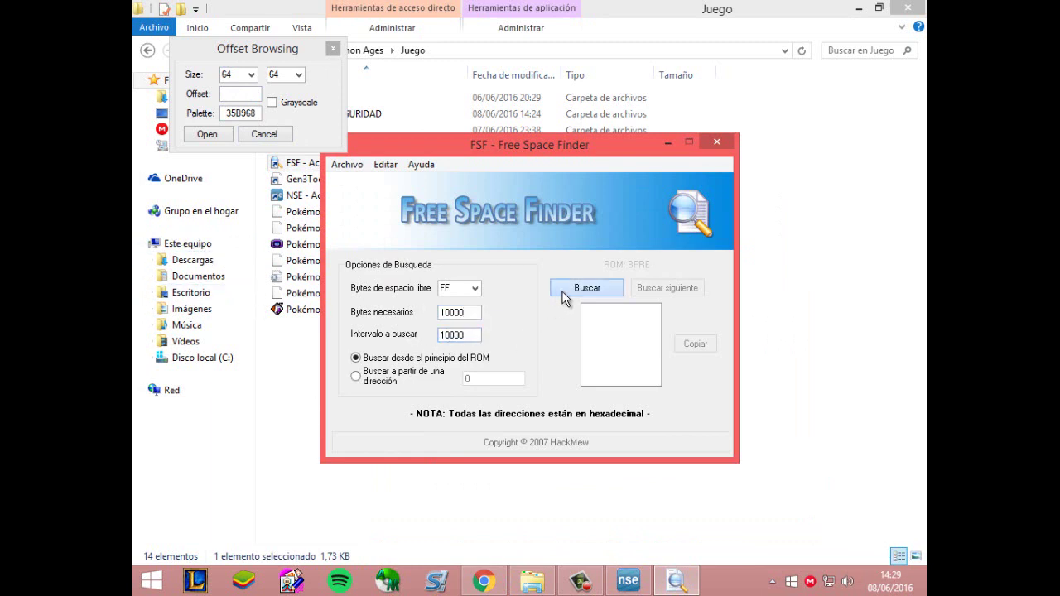
{"action": "left_click", "coordinate": [622, 290]}
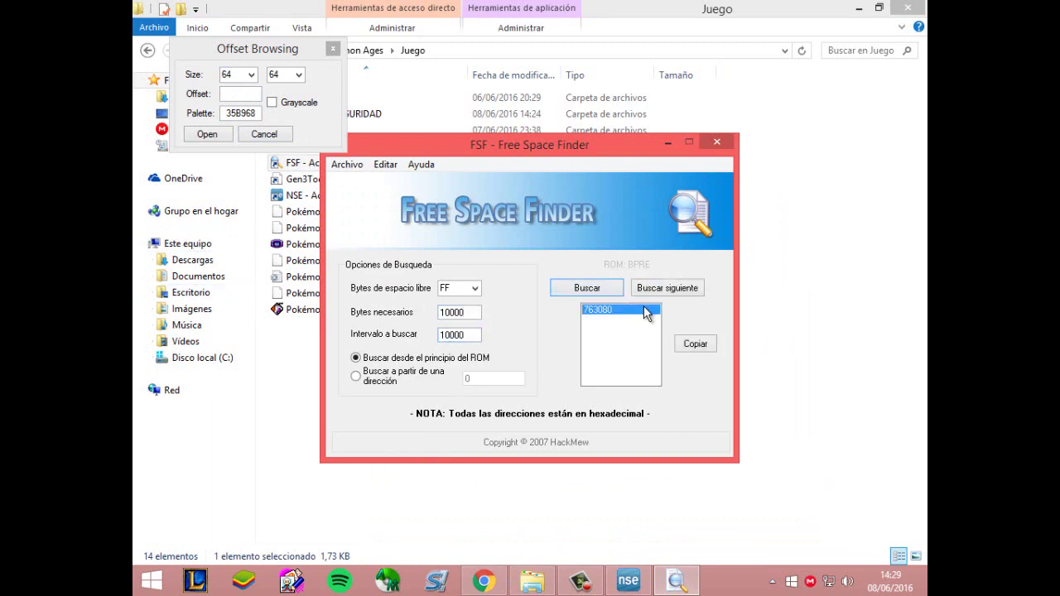
{"action": "left_click", "coordinate": [693, 344]}
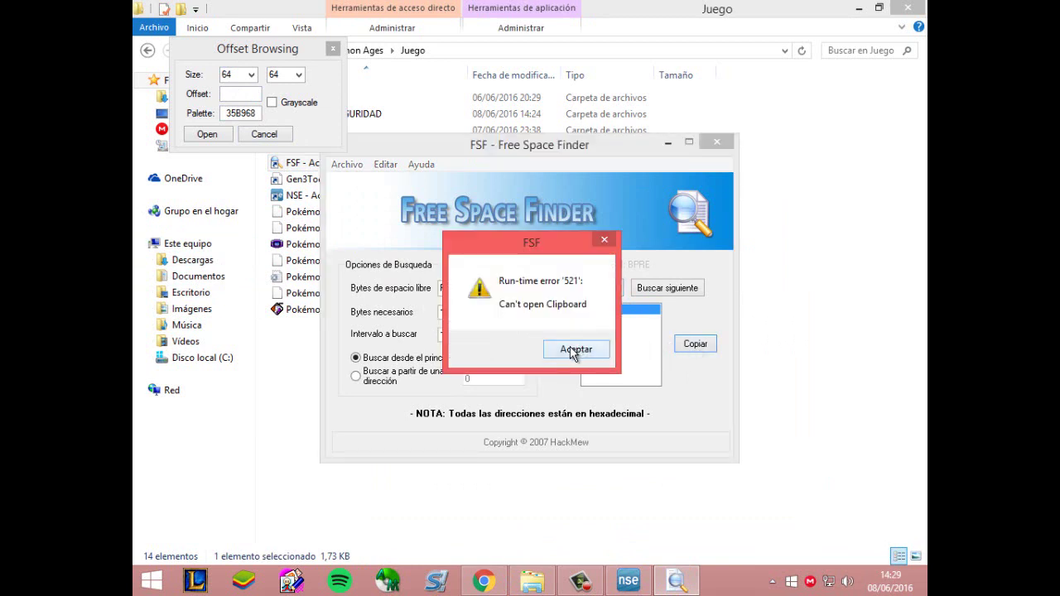
Open offset 763080 in Nameless Sprite Editor's Offset Browsing, dismiss the Free Space Finder error and close the offset window
{"action": "left_click_drag", "start_coordinate": [512, 235], "coordinate": [464, 127]}
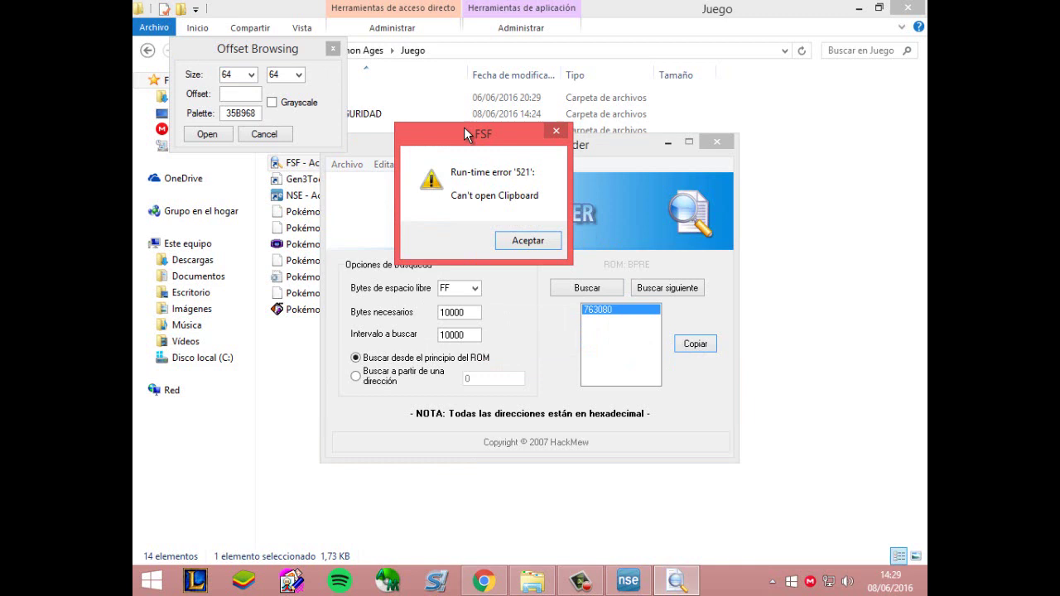
{"action": "left_click", "coordinate": [257, 95]}
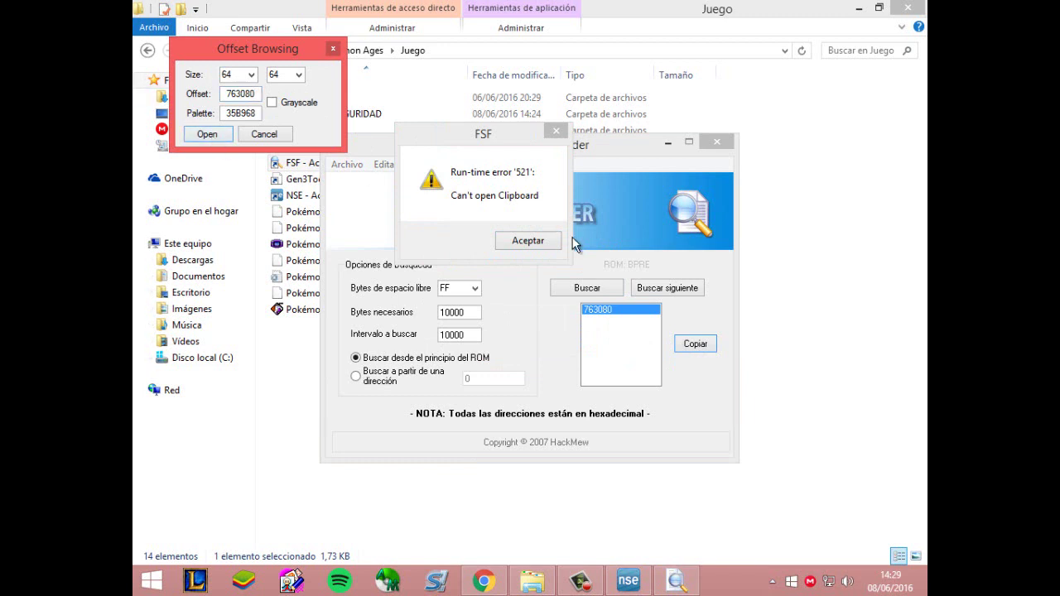
{"action": "left_click", "coordinate": [584, 269]}
{"action": "left_click", "coordinate": [528, 240]}
{"action": "left_click", "coordinate": [638, 590]}
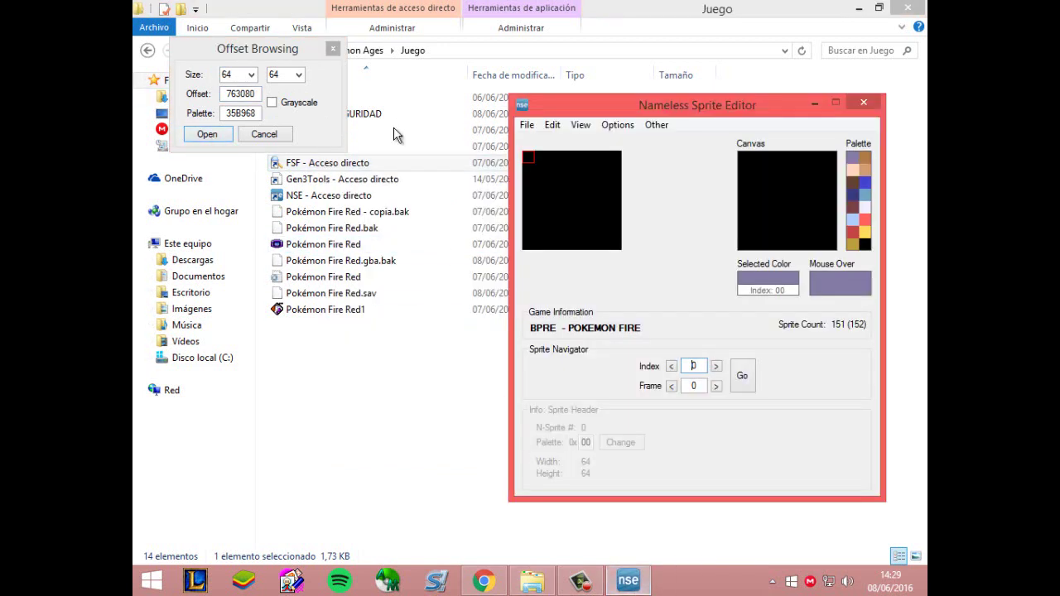
{"action": "left_click", "coordinate": [334, 49]}
Import the image a0 from the INTRO > FRAMES folder into the 64 by 64 sprite and save it as Image
{"action": "left_click", "coordinate": [527, 125]}
{"action": "mouse_move", "coordinate": [584, 200]}
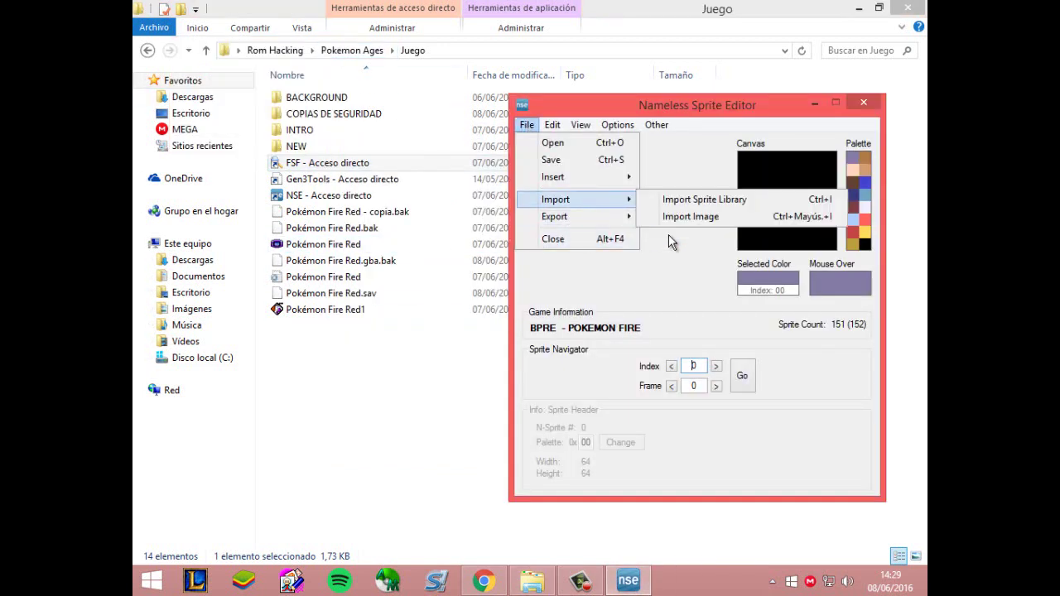
{"action": "left_click", "coordinate": [681, 216]}
{"action": "left_click", "coordinate": [224, 219]}
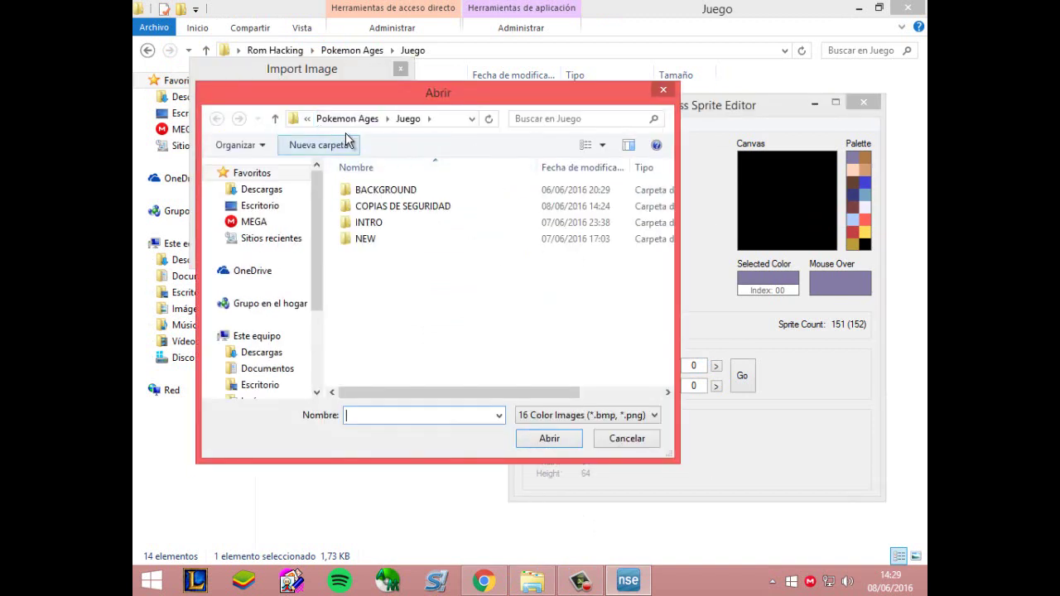
{"action": "double_click", "coordinate": [362, 223]}
{"action": "double_click", "coordinate": [365, 224]}
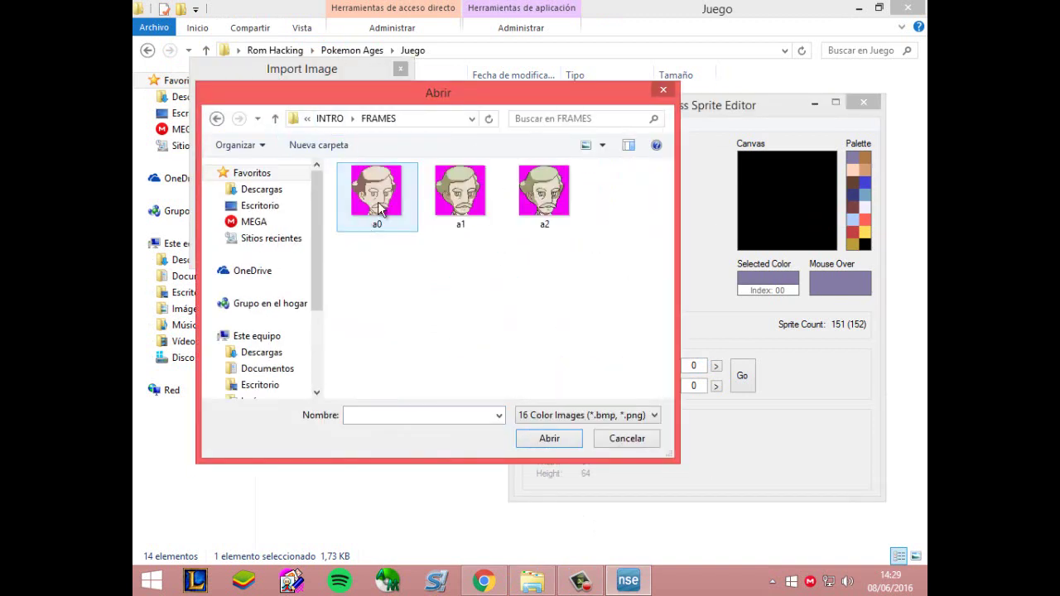
{"action": "double_click", "coordinate": [368, 199]}
{"action": "left_click", "coordinate": [522, 347]}
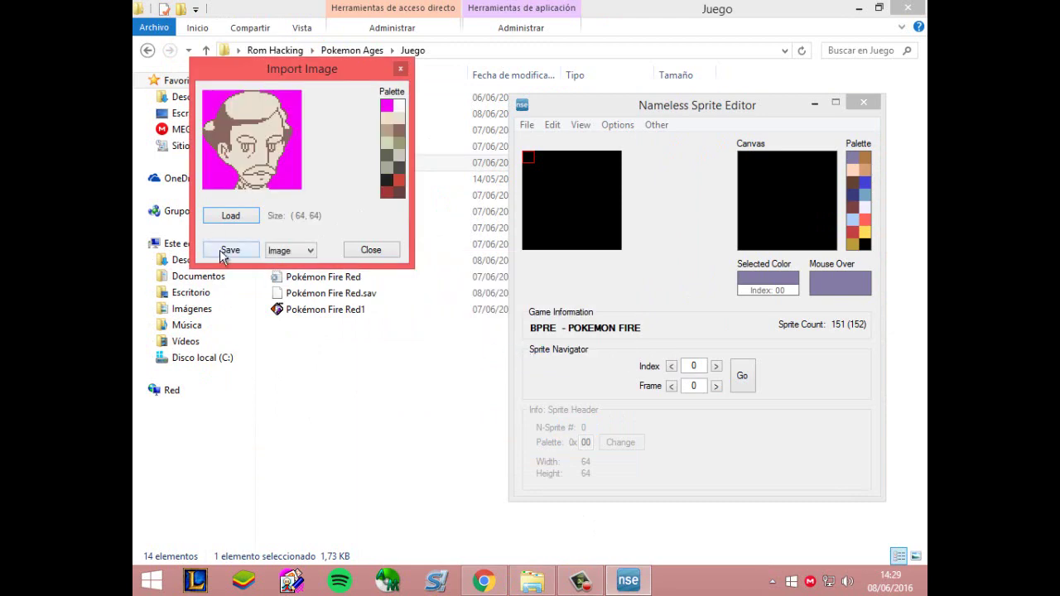
{"action": "left_click", "coordinate": [228, 250]}
{"action": "left_click", "coordinate": [367, 251]}
Open a blank Notepad document and place its window beside Nameless Sprite Editor
{"action": "key", "text": "super"}
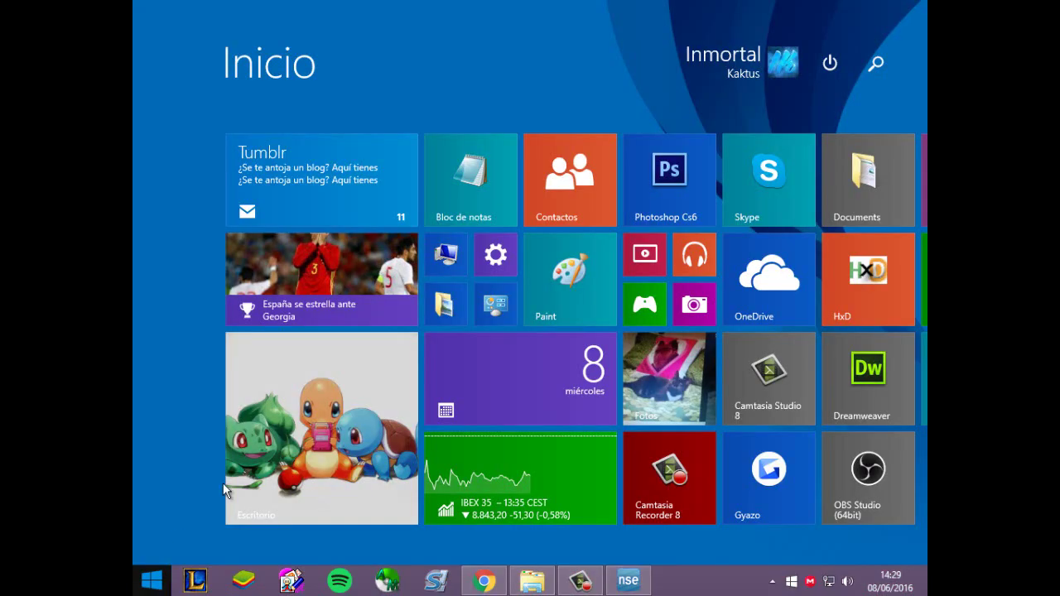
{"action": "left_click", "coordinate": [471, 179]}
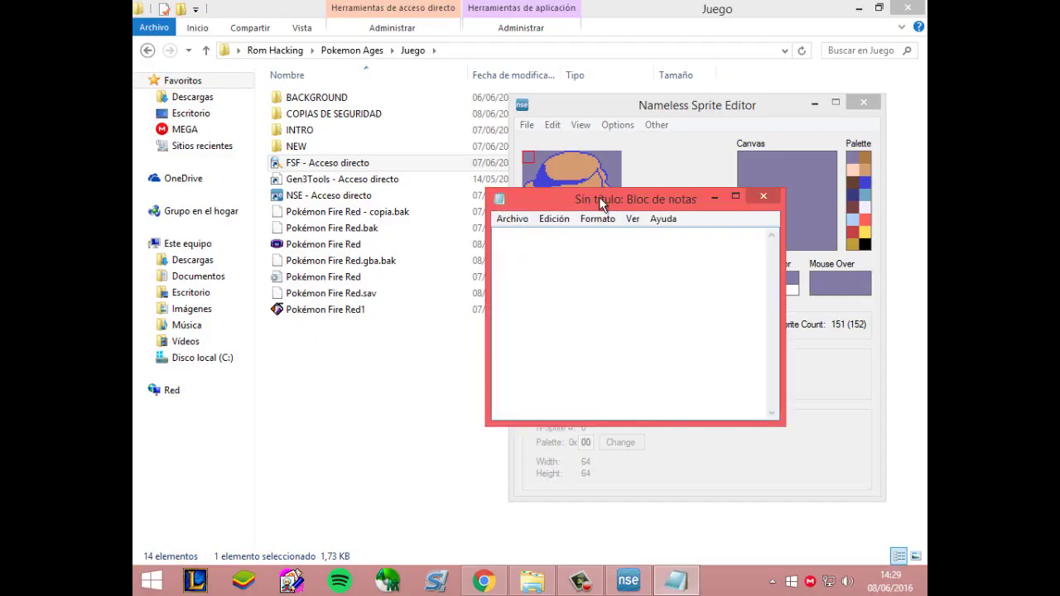
{"action": "left_click_drag", "start_coordinate": [599, 196], "coordinate": [384, 271]}
Save the mugshot's image data with Lz77 compression at offset 763080 and copy that offset into Notepad
{"action": "left_click", "coordinate": [552, 124]}
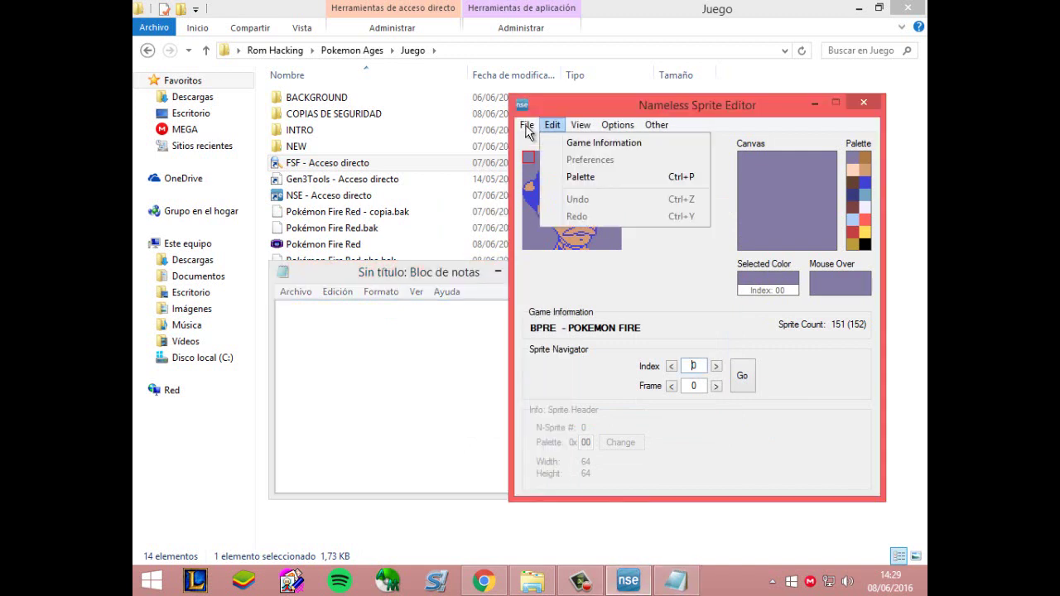
{"action": "mouse_move", "coordinate": [526, 125]}
{"action": "mouse_move", "coordinate": [553, 176]}
{"action": "left_click", "coordinate": [678, 179]}
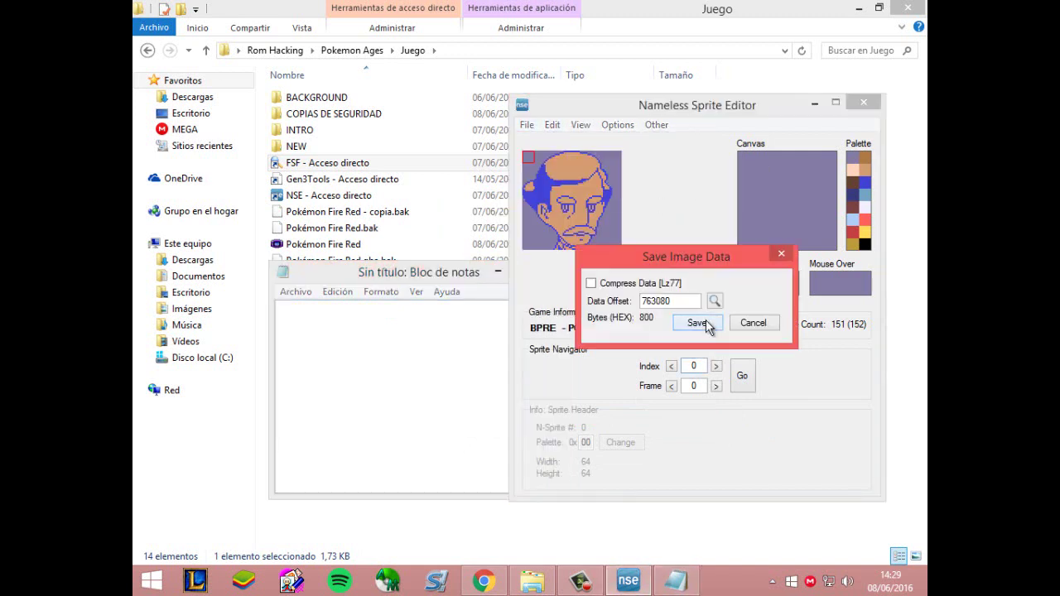
{"action": "left_click", "coordinate": [620, 285]}
{"action": "double_click", "coordinate": [670, 301]}
{"action": "key", "text": "ctrl+c"}
{"action": "left_click", "coordinate": [698, 324]}
{"action": "left_click", "coordinate": [355, 356]}
{"action": "key", "text": "ctrl+v"}
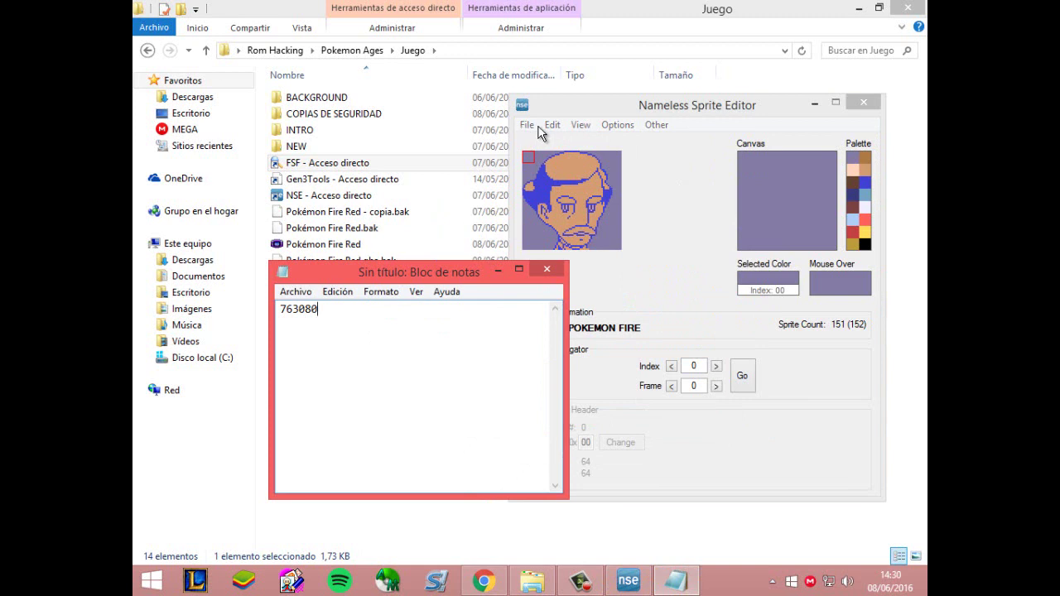
Start inserting the sprite's palette data in Nameless Sprite Editor and look up a free data offset
{"action": "left_click", "coordinate": [527, 125]}
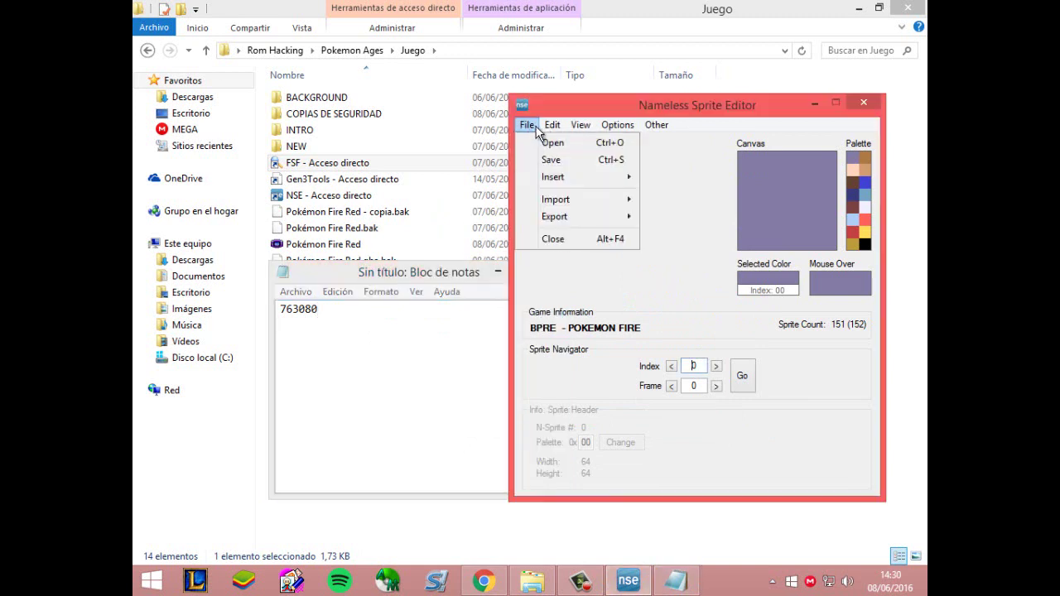
{"action": "mouse_move", "coordinate": [572, 179]}
{"action": "left_click", "coordinate": [684, 194]}
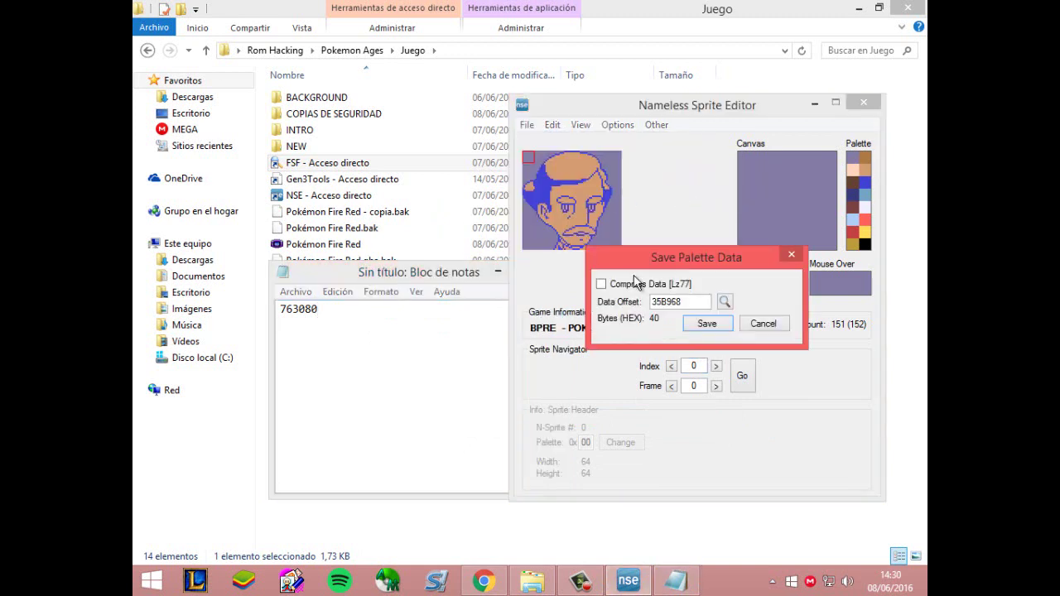
{"action": "left_click", "coordinate": [725, 302]}
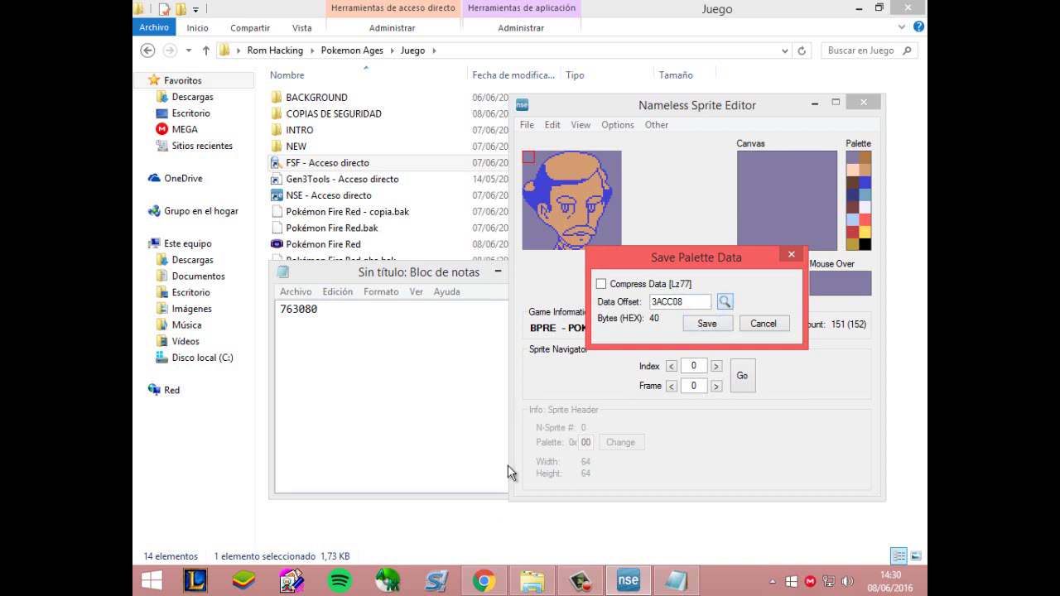
Launch Free Space Finder from its shortcut in the Juego folder and load the Pokémon Fire Red ROM
{"action": "double_click", "coordinate": [348, 164]}
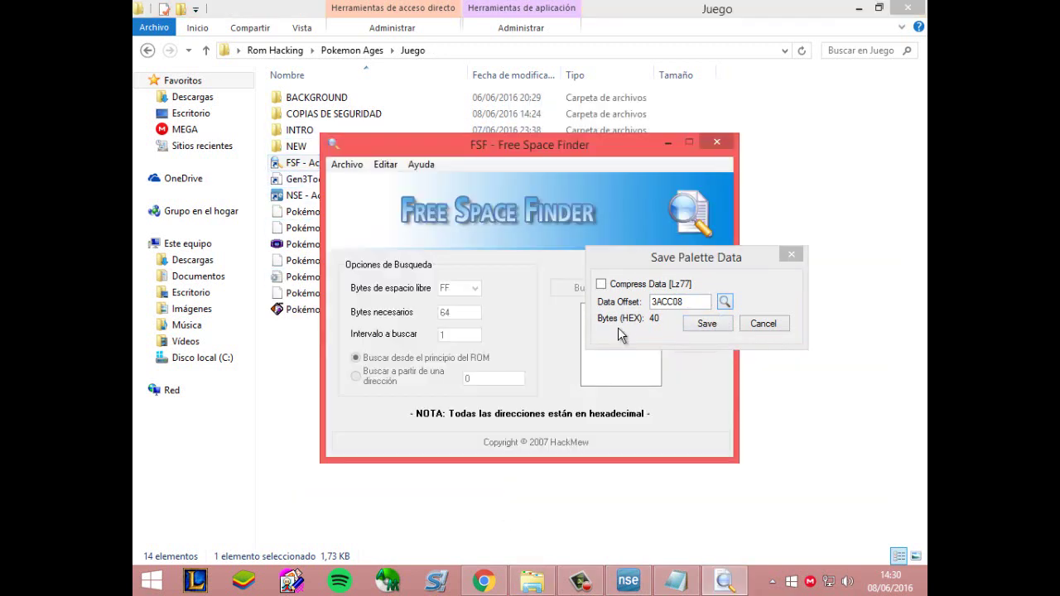
{"action": "left_click", "coordinate": [347, 164]}
{"action": "left_click", "coordinate": [364, 181]}
{"action": "double_click", "coordinate": [517, 339]}
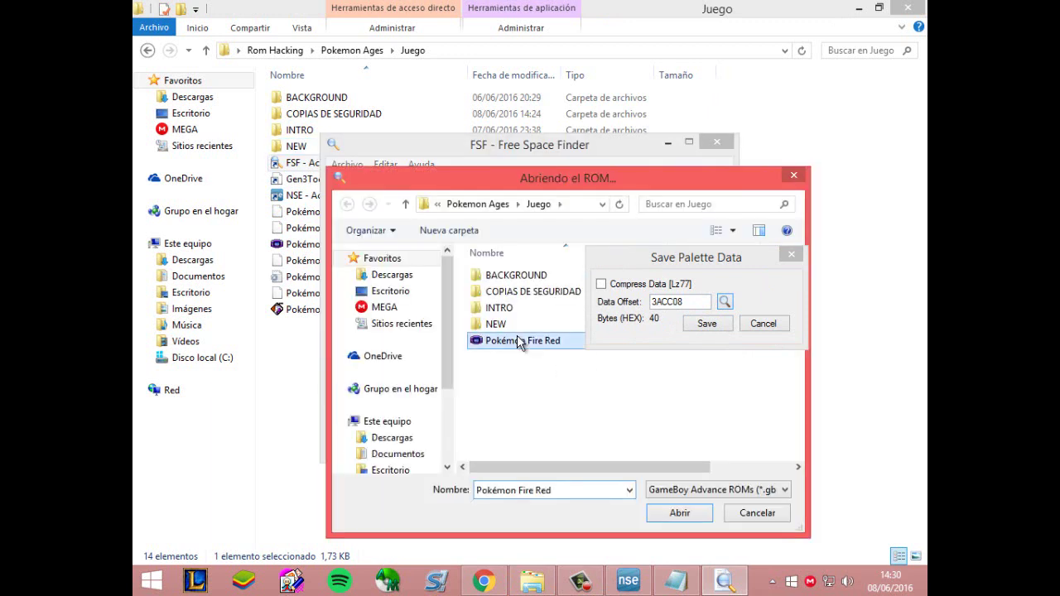
Search from the start of the ROM for free space with 10000 needed bytes and a 10000 interval
{"action": "double_click", "coordinate": [461, 313]}
{"action": "type", "text": "8"}
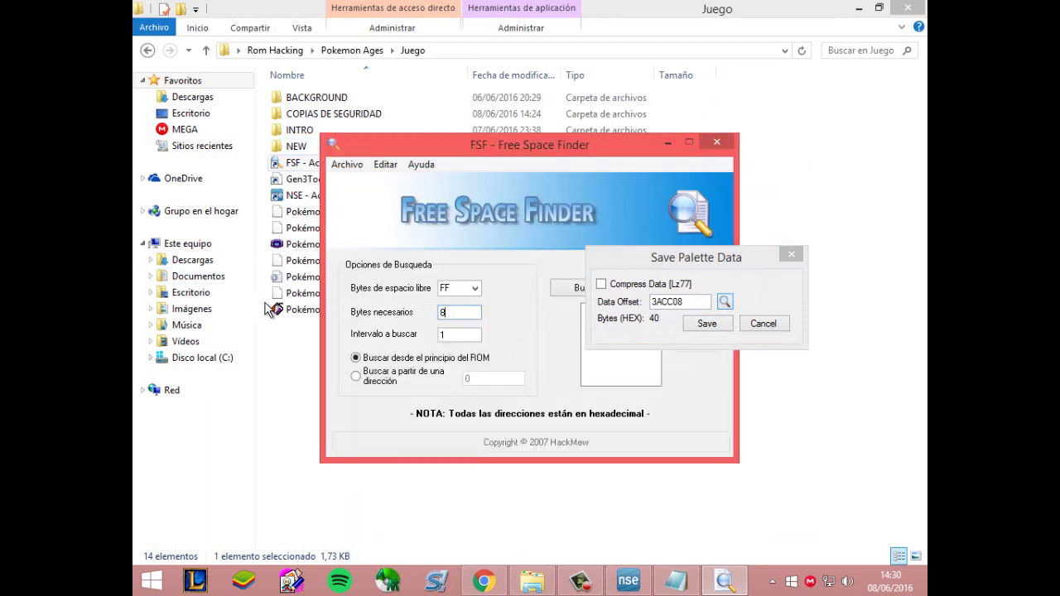
{"action": "type", "text": "10"}
{"action": "key", "text": "shift+Left"}
{"action": "key", "text": "shift+Left"}
{"action": "key", "text": "shift+Left"}
{"action": "type", "text": "100000"}
{"action": "left_click", "coordinate": [458, 335]}
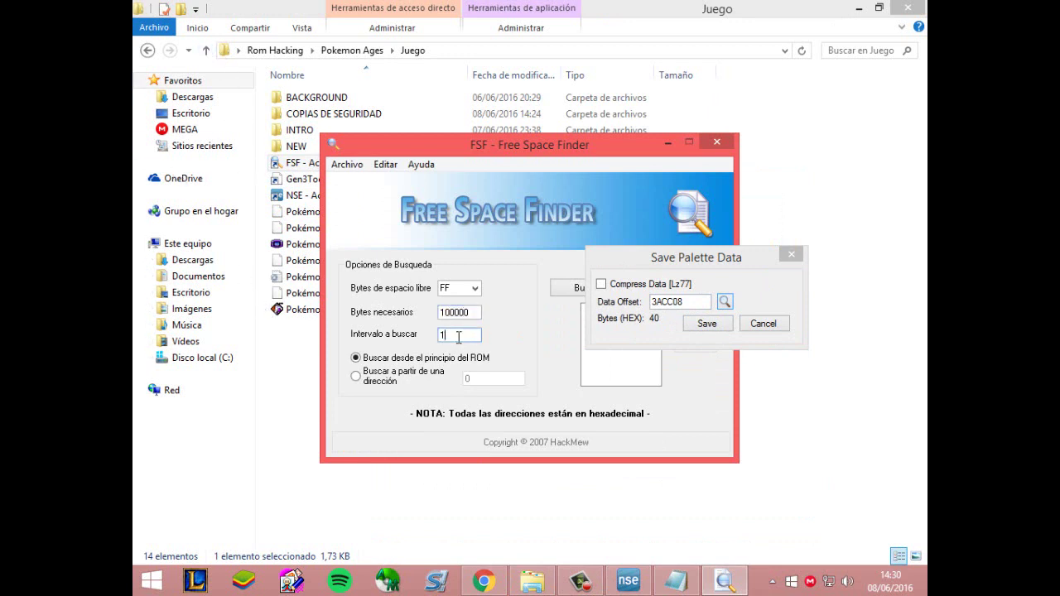
{"action": "type", "text": "0"}
{"action": "double_click", "coordinate": [461, 313]}
{"action": "type", "text": "10000"}
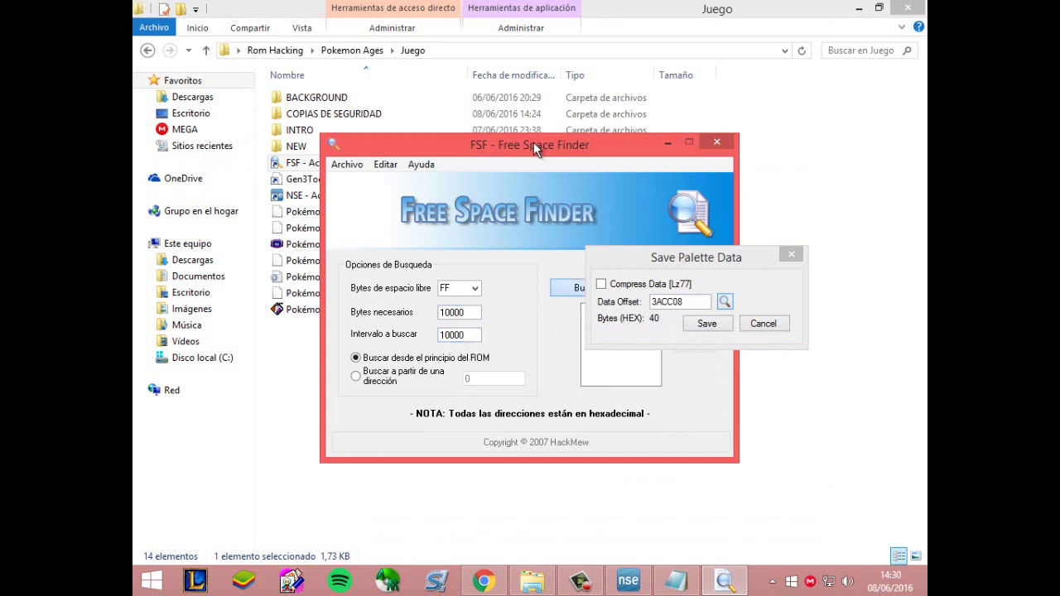
{"action": "left_click_drag", "start_coordinate": [474, 145], "coordinate": [354, 115]}
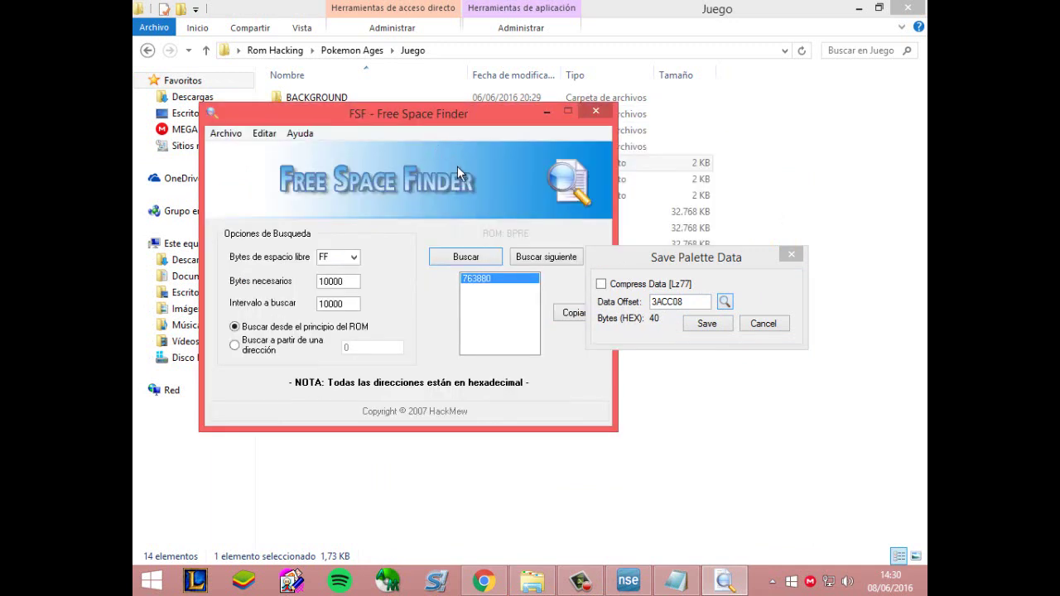
Enter palette offset 763880, copy it into Notepad after 763080 with a dash between, and cancel the palette saving
{"action": "double_click", "coordinate": [684, 302]}
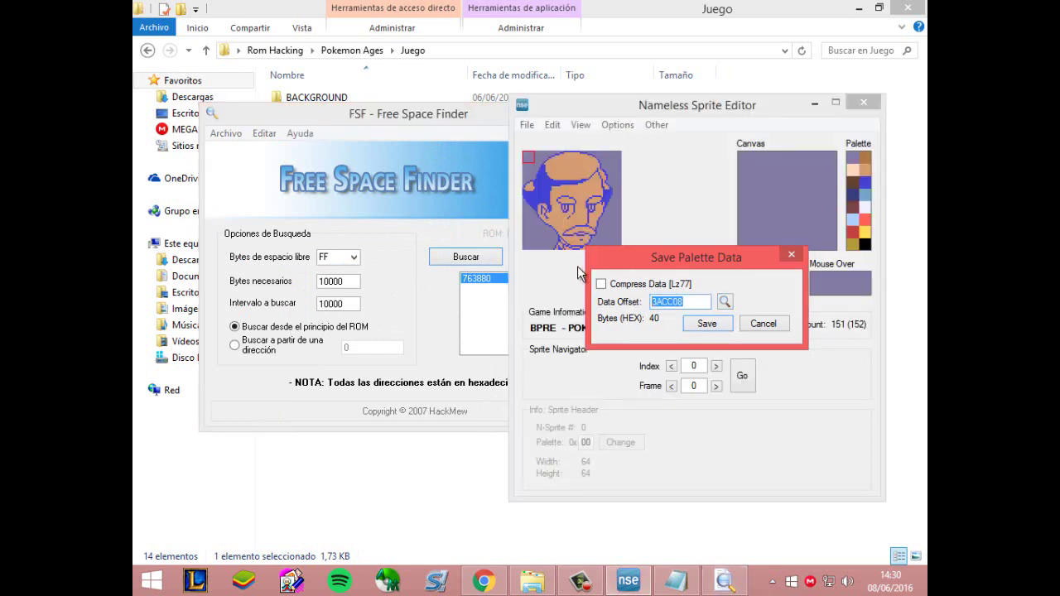
{"action": "type", "text": "763880"}
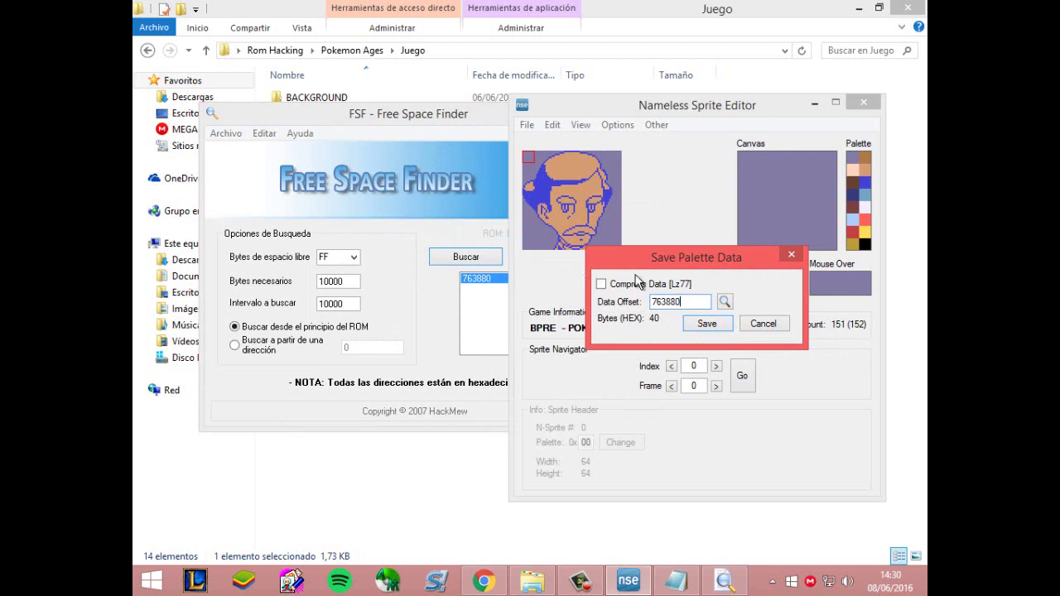
{"action": "left_click_drag", "start_coordinate": [696, 301], "coordinate": [600, 306]}
{"action": "key", "text": "ctrl+c"}
{"action": "left_click", "coordinate": [676, 582]}
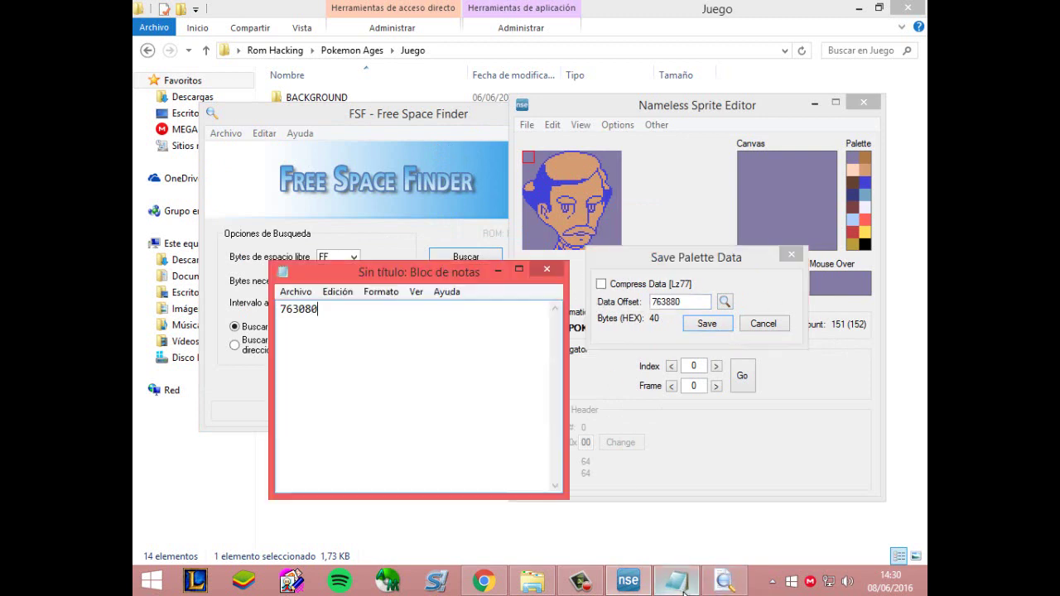
{"action": "type", "text": "-"}
{"action": "key", "text": "ctrl+v"}
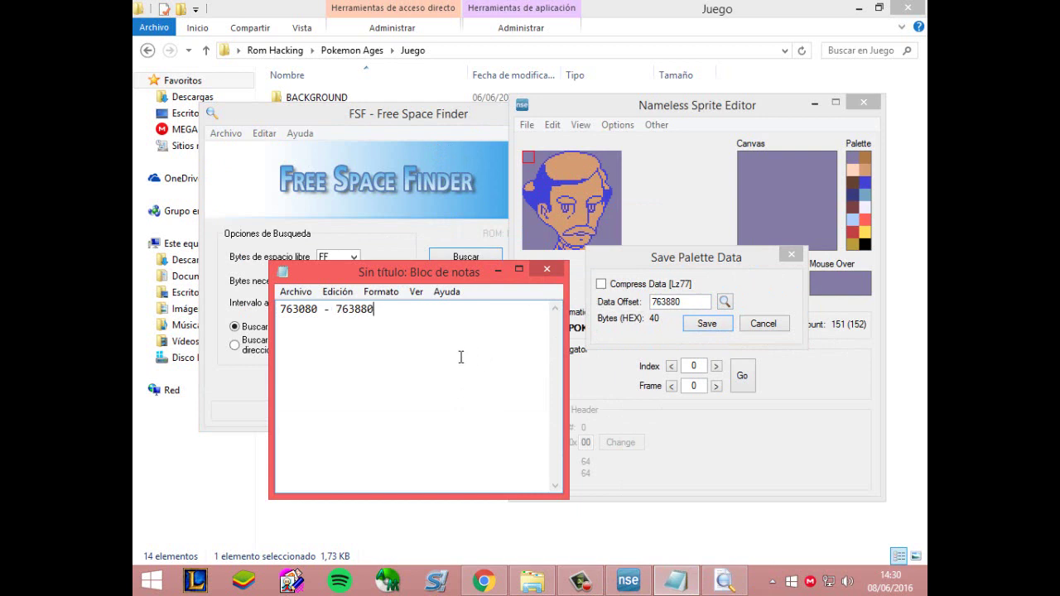
{"action": "left_click", "coordinate": [640, 258]}
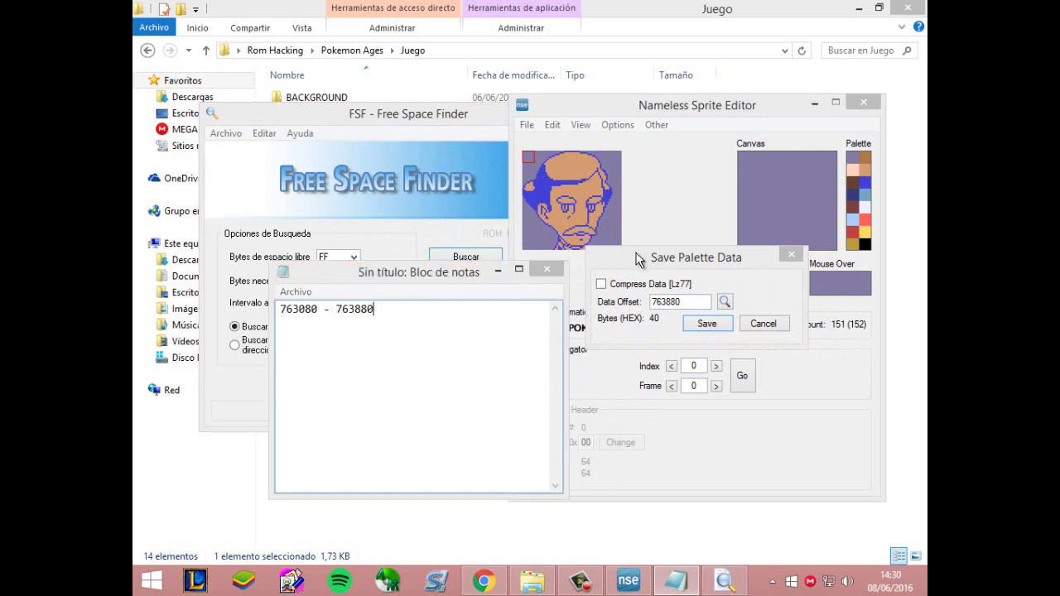
{"action": "left_click", "coordinate": [754, 327]}
Insert the sprite's palette data at offset 763880 and save it
{"action": "left_click", "coordinate": [527, 125]}
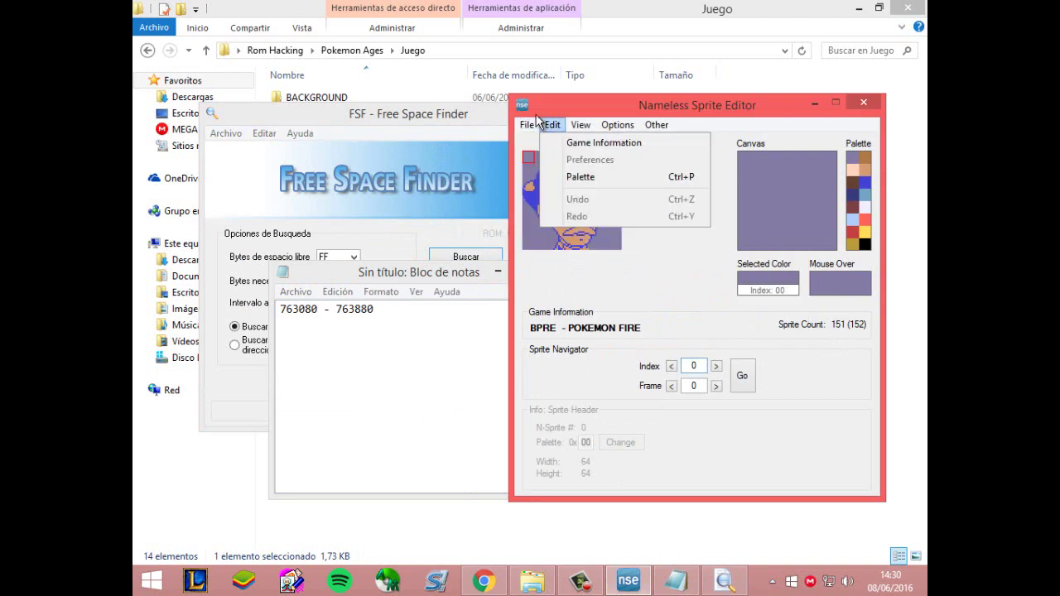
{"action": "mouse_move", "coordinate": [567, 177]}
{"action": "left_click", "coordinate": [692, 192]}
{"action": "double_click", "coordinate": [694, 302]}
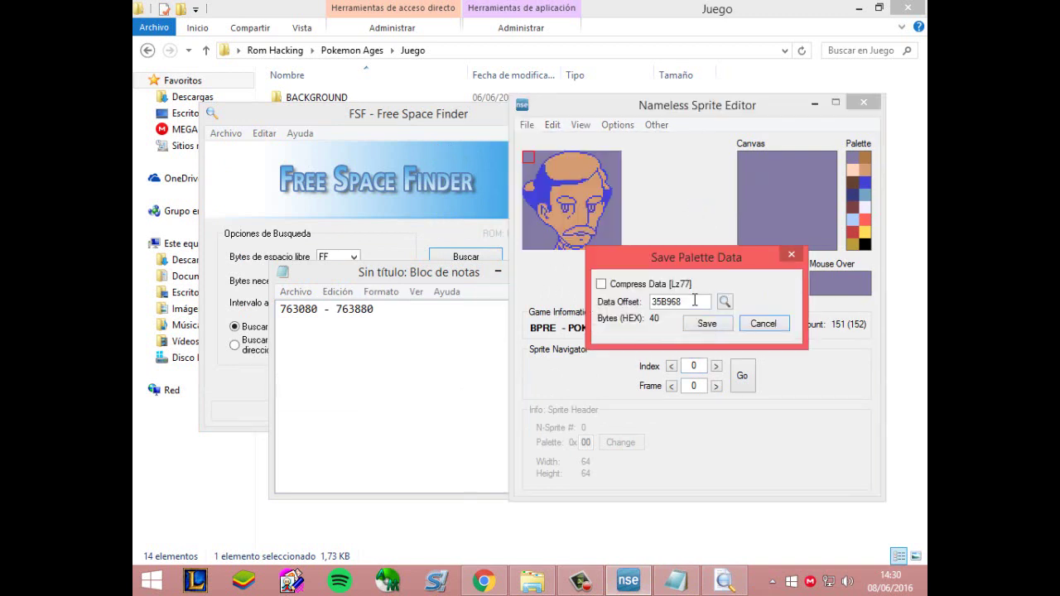
{"action": "key", "text": "ctrl+v"}
{"action": "left_click", "coordinate": [707, 324]}
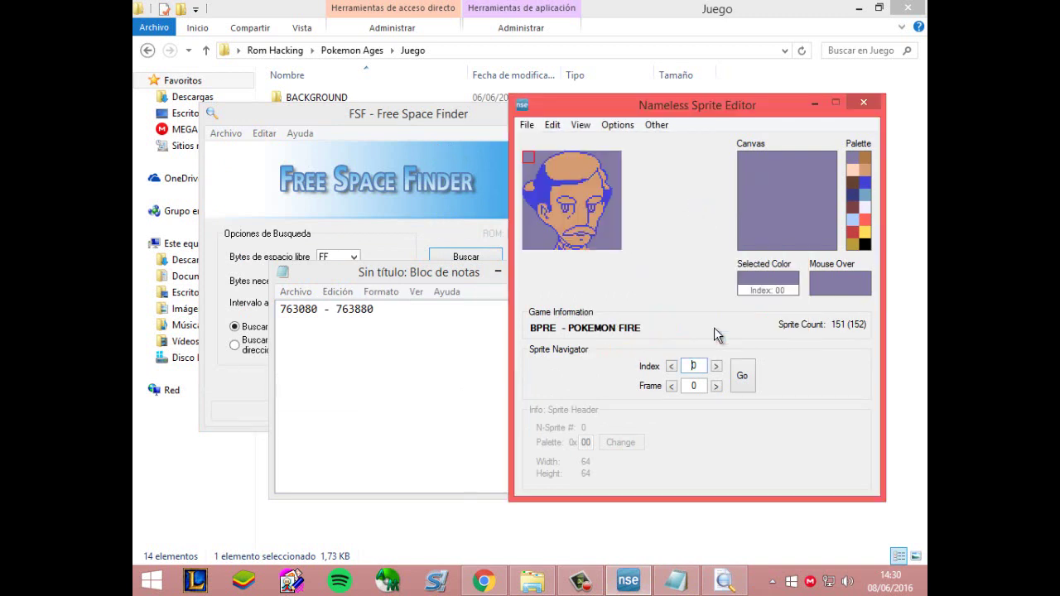
Load the mugshot image again despite its extra colors and import only its palette at offset 763880
{"action": "left_click", "coordinate": [527, 124]}
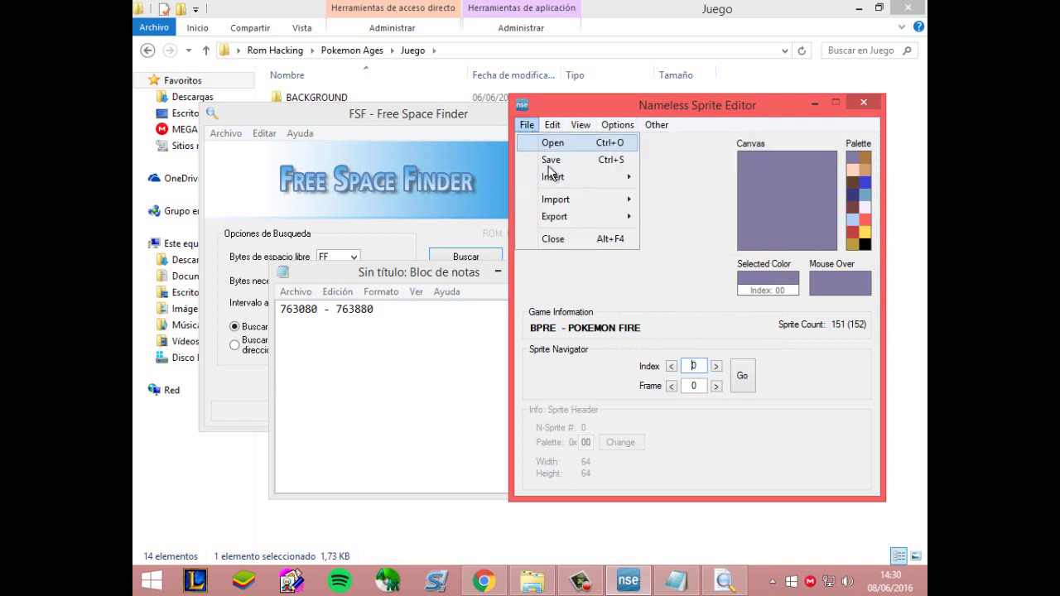
{"action": "mouse_move", "coordinate": [629, 198]}
{"action": "left_click", "coordinate": [670, 217]}
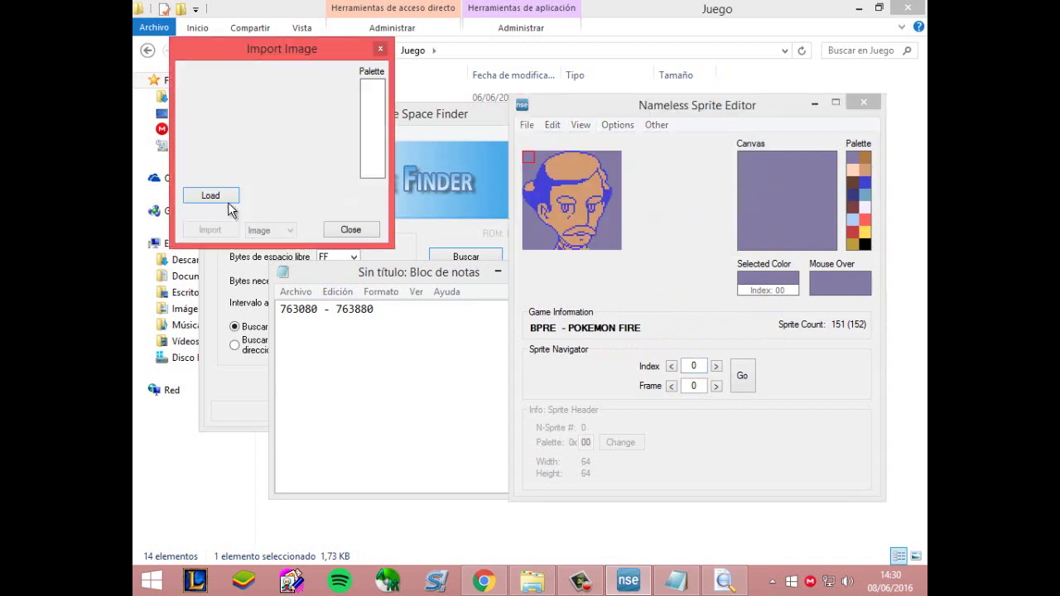
{"action": "left_click", "coordinate": [227, 202]}
{"action": "double_click", "coordinate": [361, 178]}
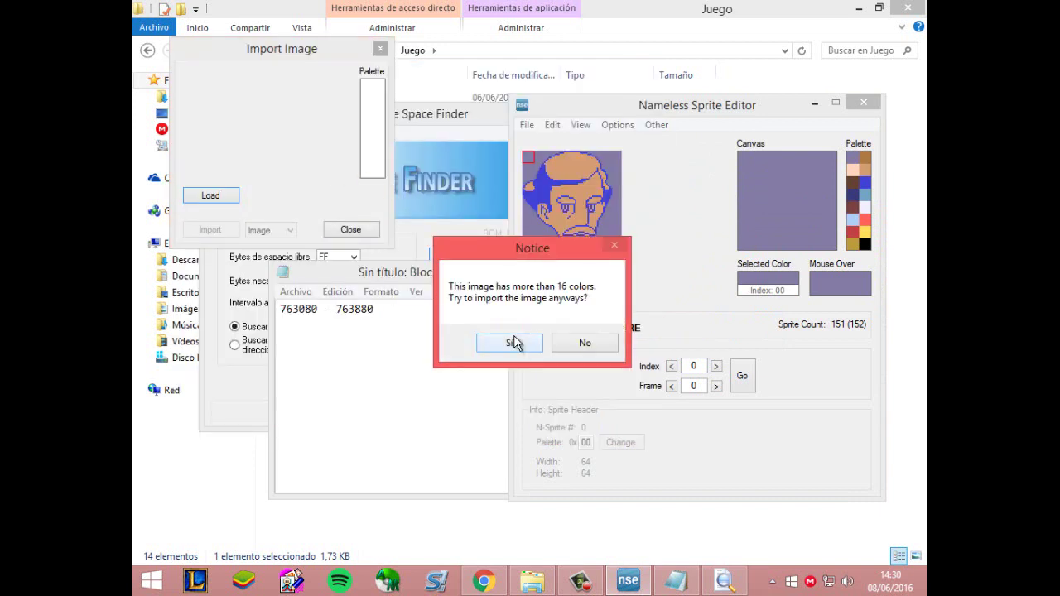
{"action": "left_click", "coordinate": [512, 343]}
{"action": "left_click", "coordinate": [266, 230]}
{"action": "left_click", "coordinate": [261, 248]}
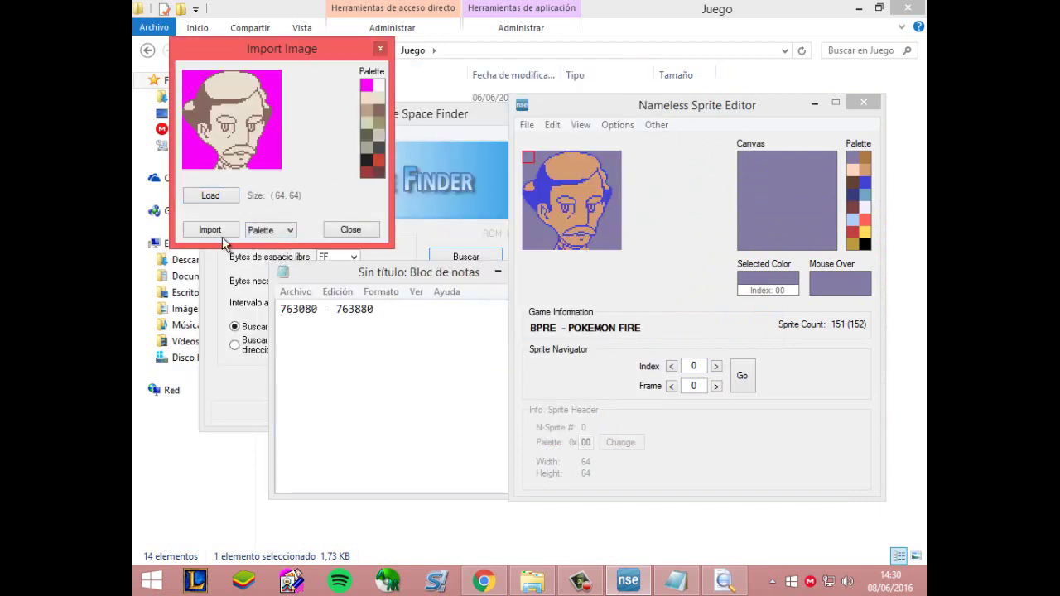
{"action": "left_click", "coordinate": [220, 234]}
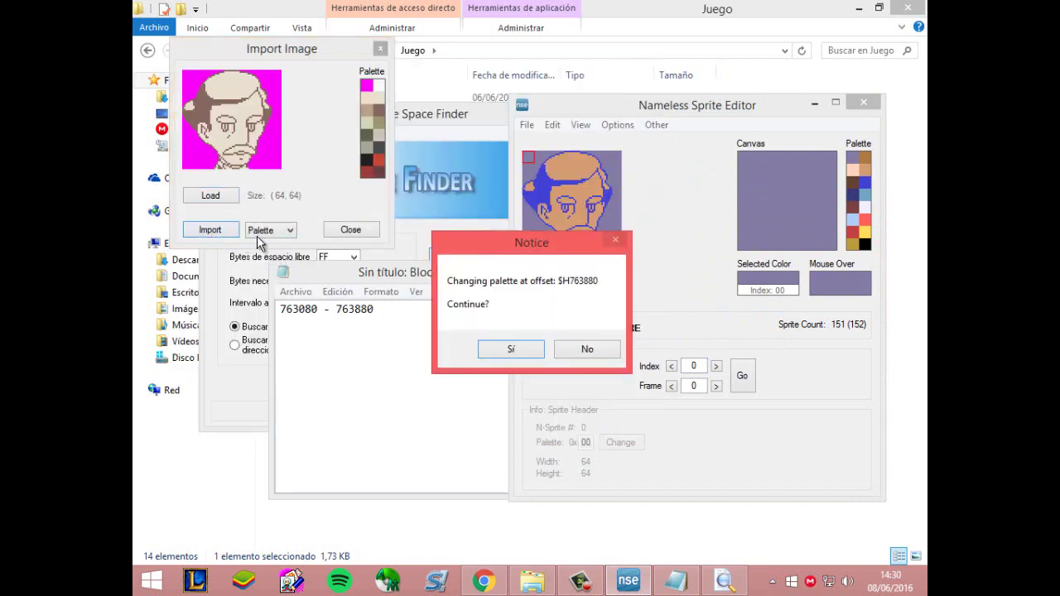
{"action": "left_click", "coordinate": [505, 348]}
{"action": "left_click", "coordinate": [351, 229]}
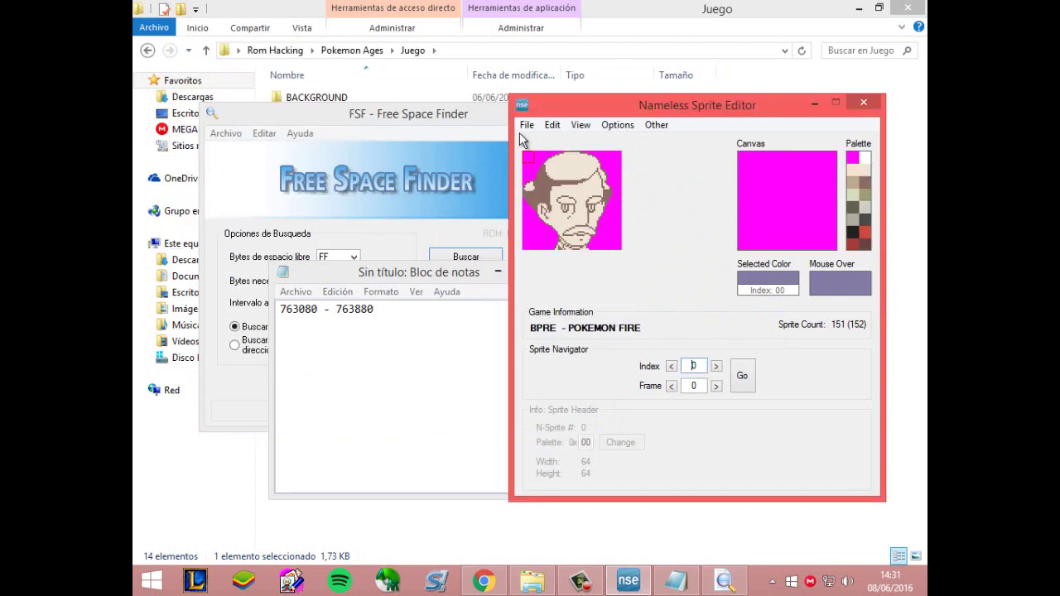
Search the ROM again for the next free offset in Free Space Finder
{"action": "left_click", "coordinate": [528, 125]}
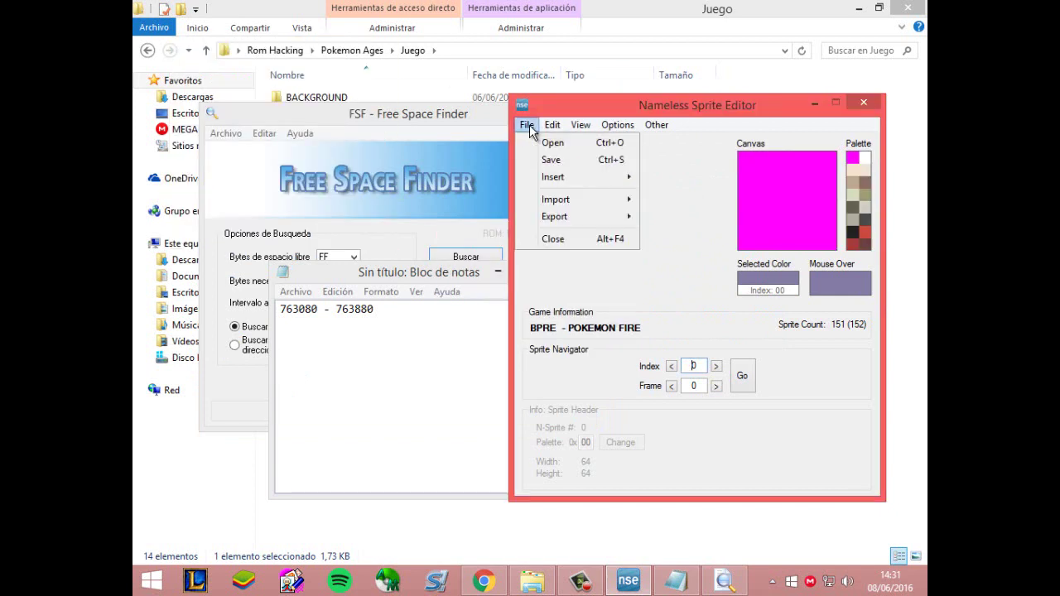
{"action": "left_click", "coordinate": [528, 124]}
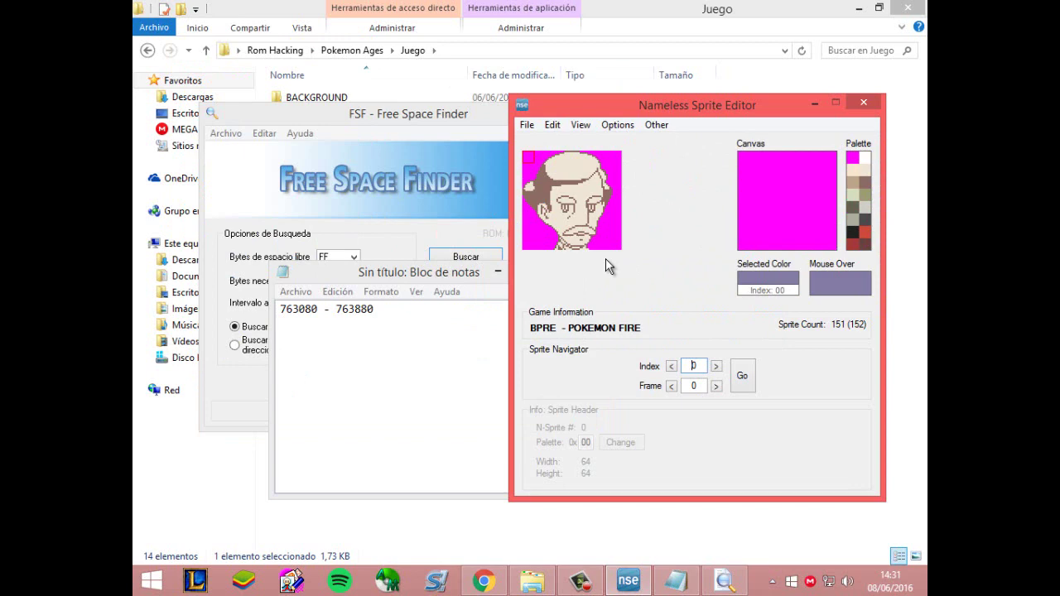
{"action": "left_click", "coordinate": [463, 346]}
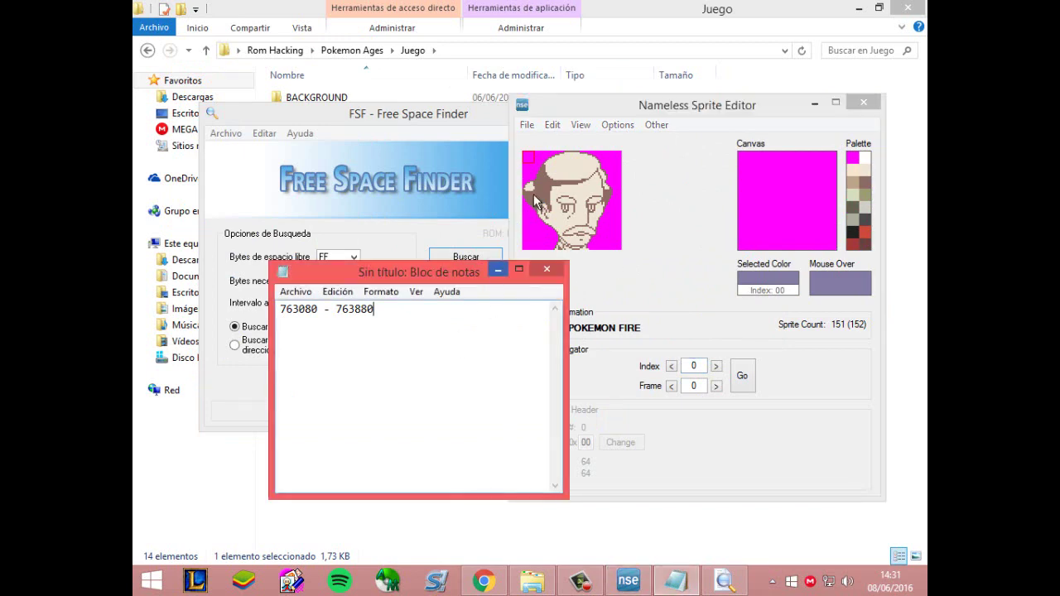
{"action": "left_click", "coordinate": [526, 126]}
{"action": "left_click", "coordinate": [487, 262]}
{"action": "left_click", "coordinate": [580, 182]}
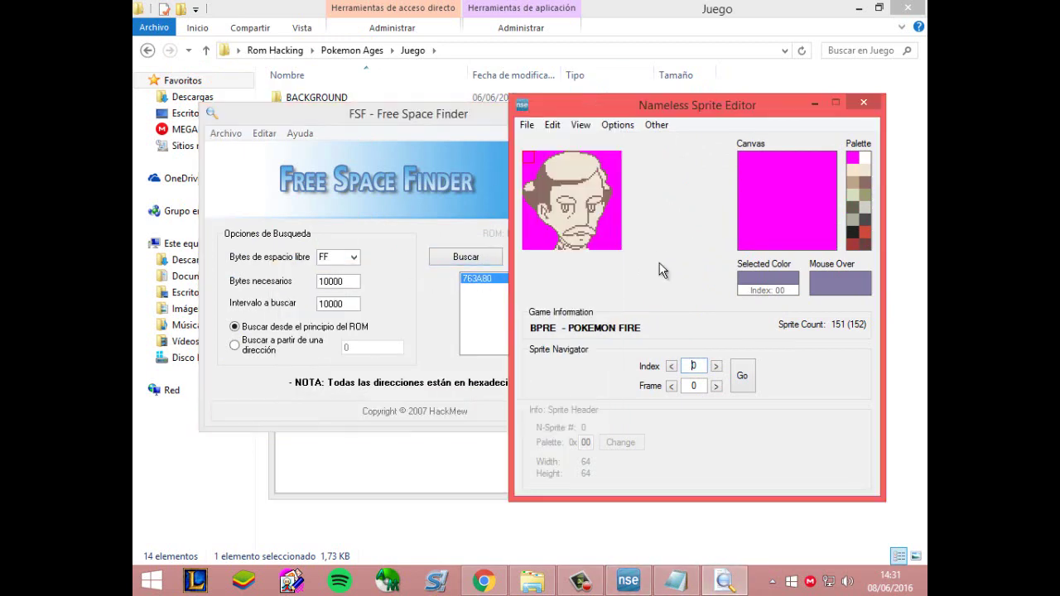
Add two lines in Notepad below the first offset pair, each reading 763A80 - 763880
{"action": "left_click", "coordinate": [161, 154]}
{"action": "left_click", "coordinate": [433, 391]}
{"action": "key", "text": "Return"}
{"action": "type", "text": "763A80"}
{"action": "key", "text": "Return"}
{"action": "type", "text": "763A80 -"}
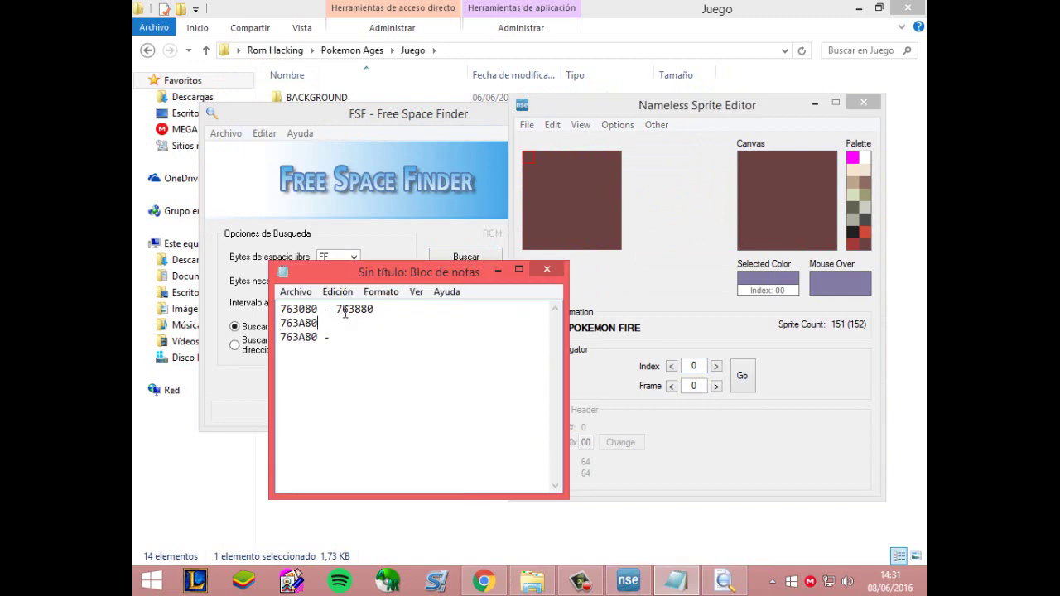
{"action": "key", "text": "Up"}
{"action": "type", "text": "- 763880"}
{"action": "key", "text": "Down"}
{"action": "type", "text": "763880"}
Import the second mugshot image and save its data with Lz77 compression at offset 763A80
{"action": "left_click", "coordinate": [527, 124]}
{"action": "double_click", "coordinate": [296, 244]}
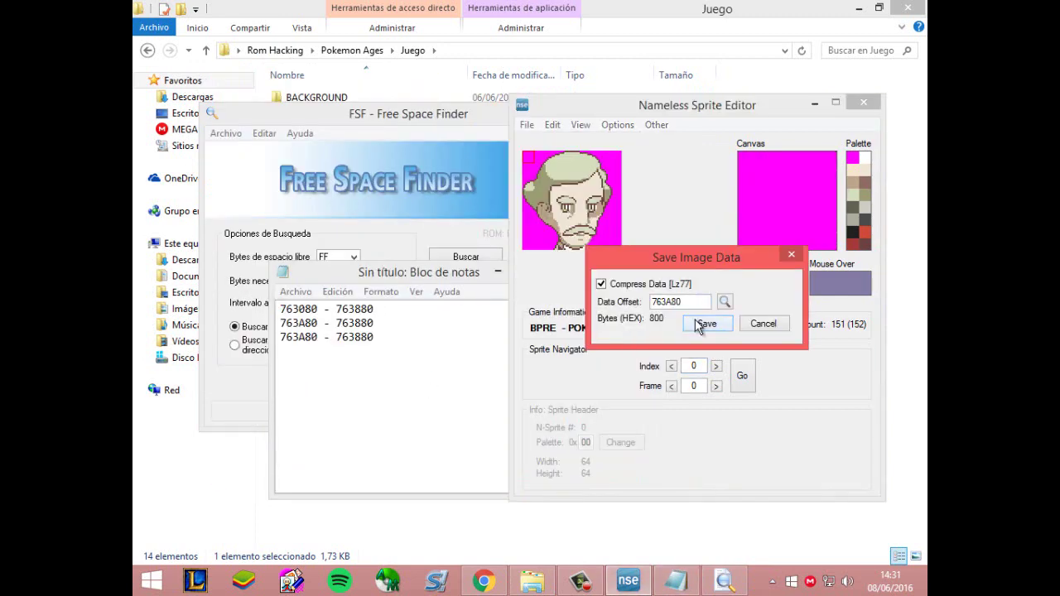
{"action": "left_click", "coordinate": [698, 322]}
Search the ROM for the next free offset and change the first offset in Notepad's third line to 763E08
{"action": "left_click", "coordinate": [725, 581]}
{"action": "left_click", "coordinate": [466, 257]}
{"action": "left_click", "coordinate": [676, 580]}
{"action": "left_click", "coordinate": [317, 337]}
{"action": "key", "text": "BackSpace"}
{"action": "key", "text": "BackSpace"}
{"action": "key", "text": "BackSpace"}
{"action": "type", "text": "E08"}
Switch back to Nameless Sprite Editor and import the third mugshot image
{"action": "left_click", "coordinate": [628, 581]}
{"action": "left_click", "coordinate": [431, 309]}
{"action": "left_click", "coordinate": [617, 125]}
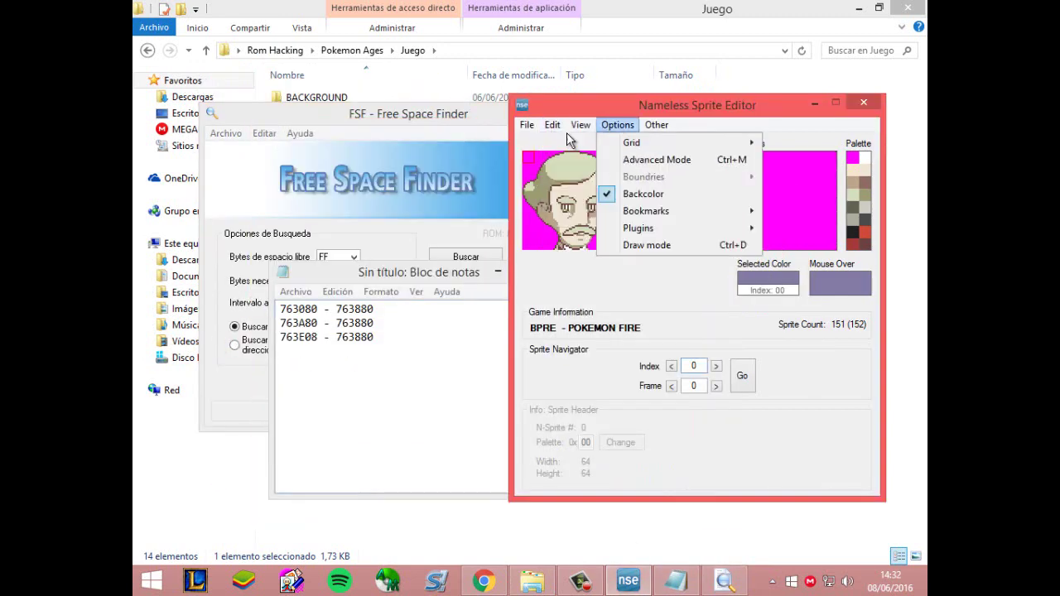
{"action": "left_click", "coordinate": [580, 177]}
{"action": "left_click", "coordinate": [41, 111]}
{"action": "left_click", "coordinate": [653, 345]}
{"action": "left_click", "coordinate": [527, 124]}
{"action": "left_click", "coordinate": [561, 199]}
{"action": "left_click", "coordinate": [210, 195]}
{"action": "left_click", "coordinate": [199, 229]}
Save the third mugshot's image data into the ROM at offset 763E08 and close the sprite editor
{"action": "left_click", "coordinate": [527, 125]}
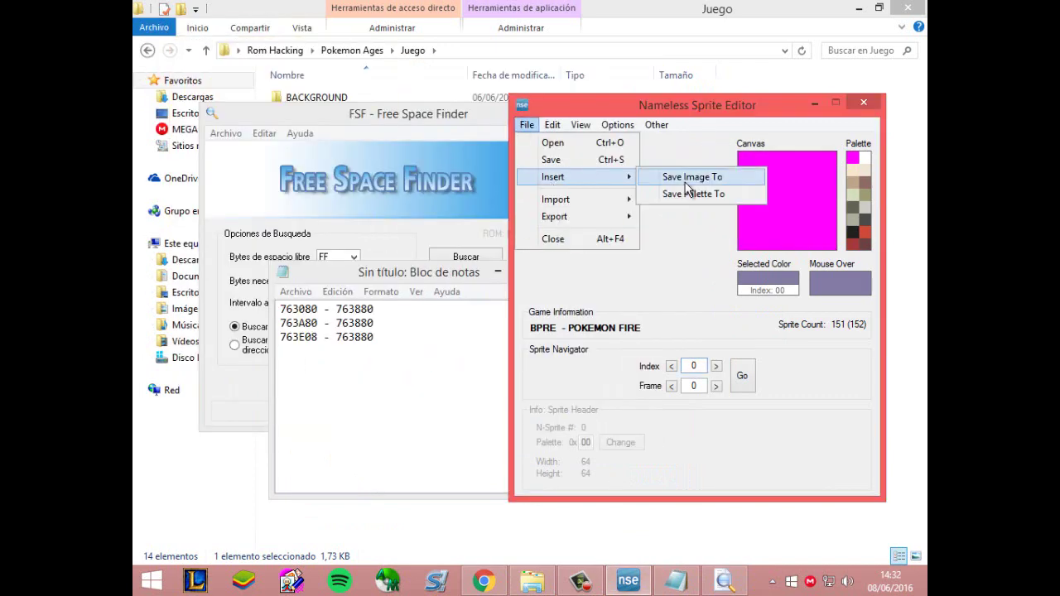
{"action": "left_click", "coordinate": [593, 307]}
{"action": "left_click", "coordinate": [676, 580]}
{"action": "left_click", "coordinate": [680, 175]}
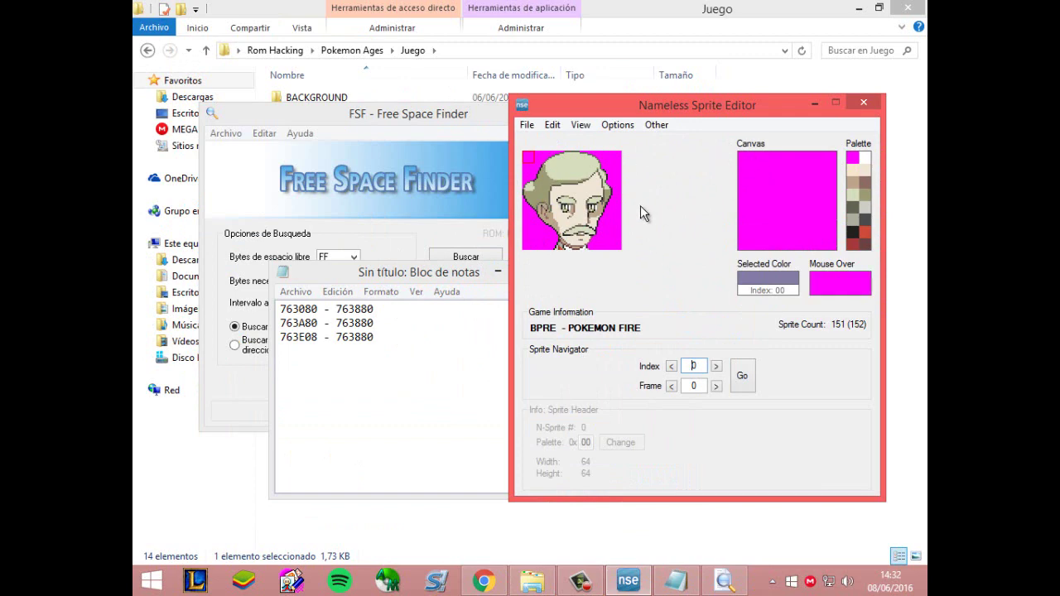
{"action": "left_click", "coordinate": [865, 103]}
Review the three image and palette offset pairs noted in Notepad
{"action": "left_click_drag", "start_coordinate": [335, 323], "coordinate": [378, 339]}
{"action": "left_click_drag", "start_coordinate": [277, 311], "coordinate": [278, 311]}
{"action": "left_click", "coordinate": [391, 333]}
{"action": "left_click_drag", "start_coordinate": [391, 342], "coordinate": [242, 319]}
{"action": "left_click", "coordinate": [413, 346]}
{"action": "left_click_drag", "start_coordinate": [382, 341], "coordinate": [161, 258]}
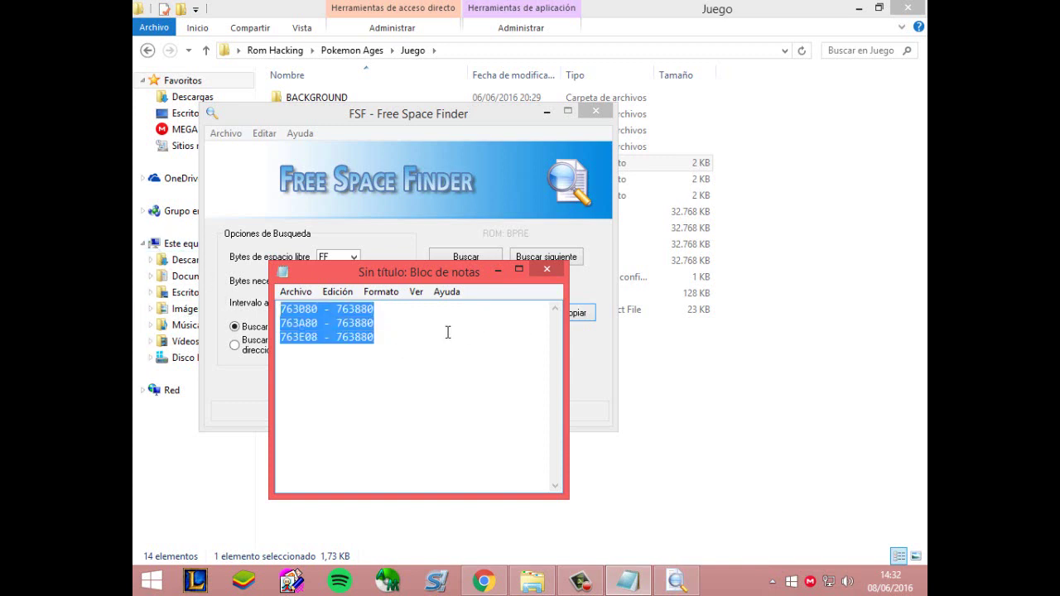
{"action": "left_click", "coordinate": [446, 333]}
{"action": "left_click_drag", "start_coordinate": [424, 337], "coordinate": [163, 265]}
{"action": "left_click", "coordinate": [409, 354]}
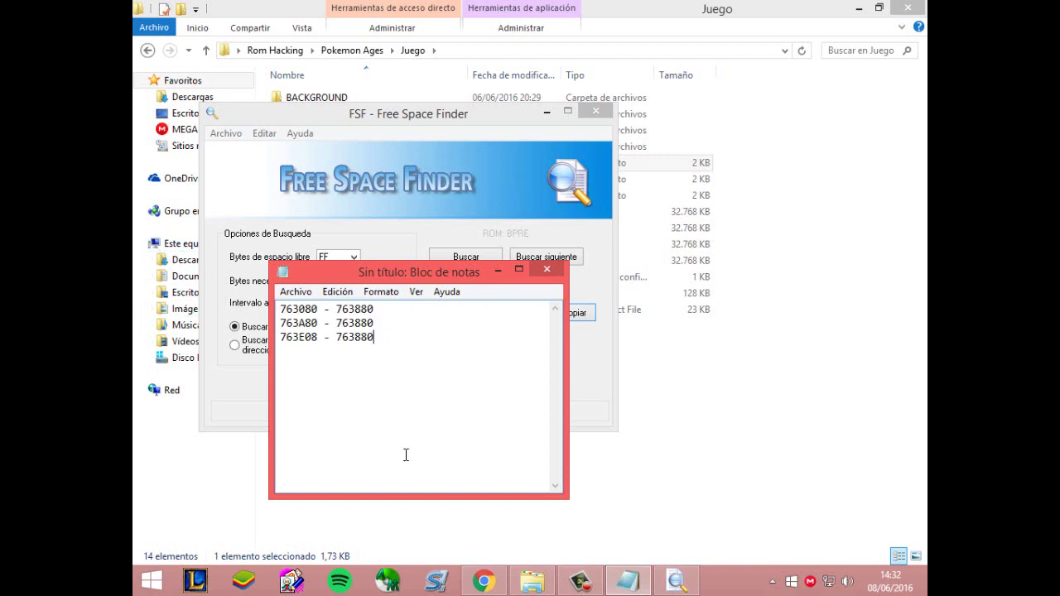
{"action": "left_click", "coordinate": [480, 577]}
{"action": "scroll", "coordinate": [330, 327], "scroll_direction": "down", "scroll_amount": 1}
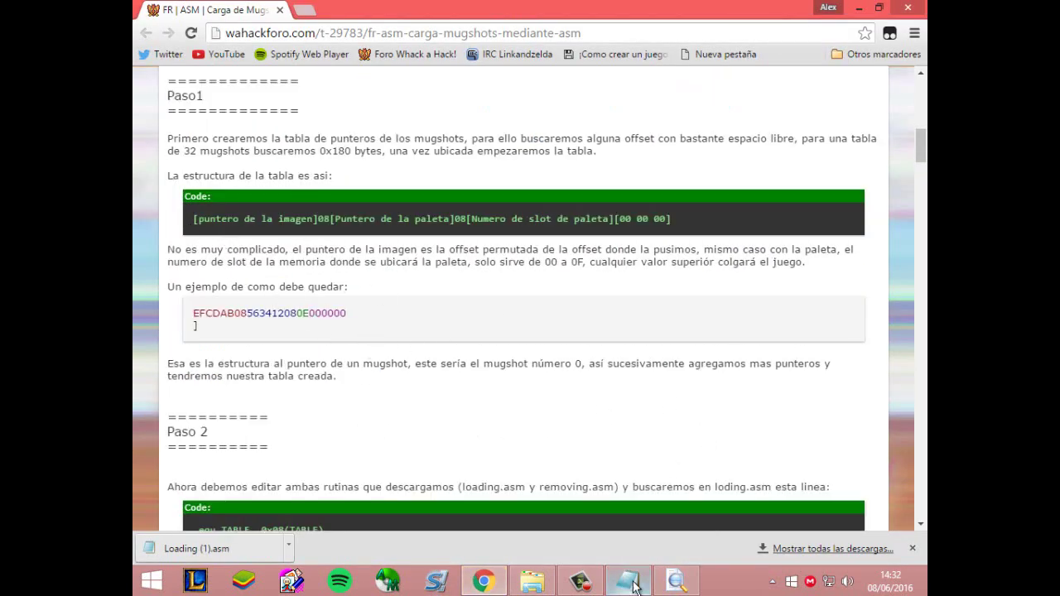
{"action": "mouse_move", "coordinate": [635, 586]}
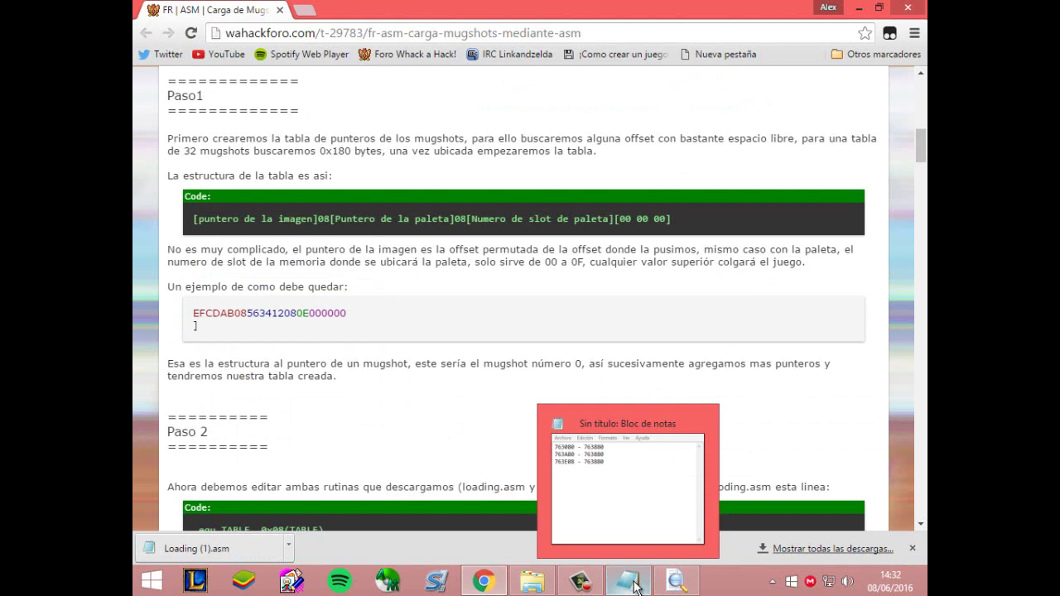
{"action": "left_click", "coordinate": [636, 586]}
{"action": "left_click", "coordinate": [394, 308]}
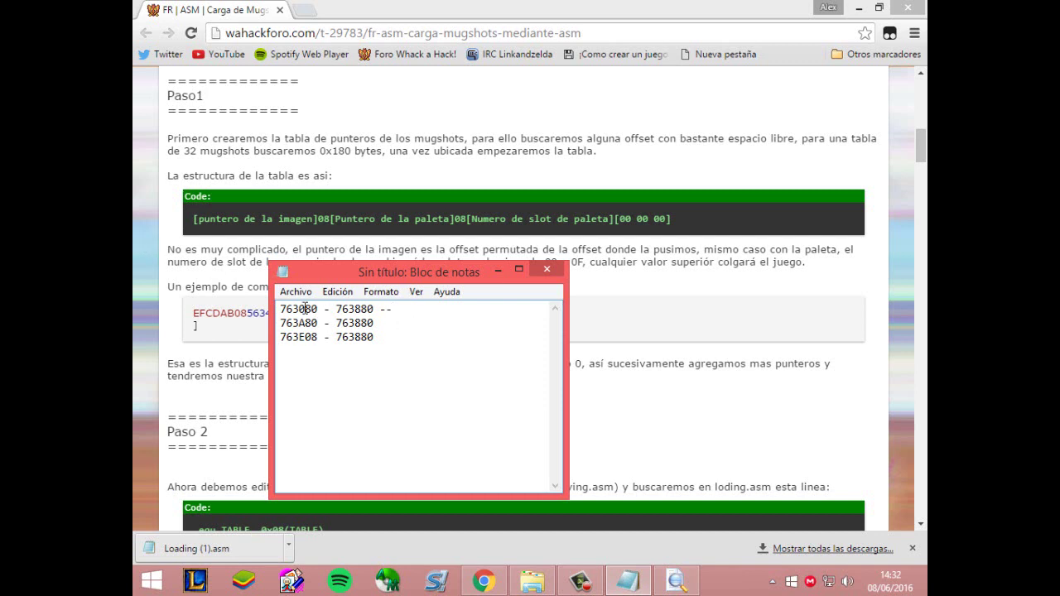
{"action": "left_click_drag", "start_coordinate": [307, 309], "coordinate": [290, 328]}
{"action": "left_click", "coordinate": [431, 308]}
{"action": "type", "text": "803076088038760E"}
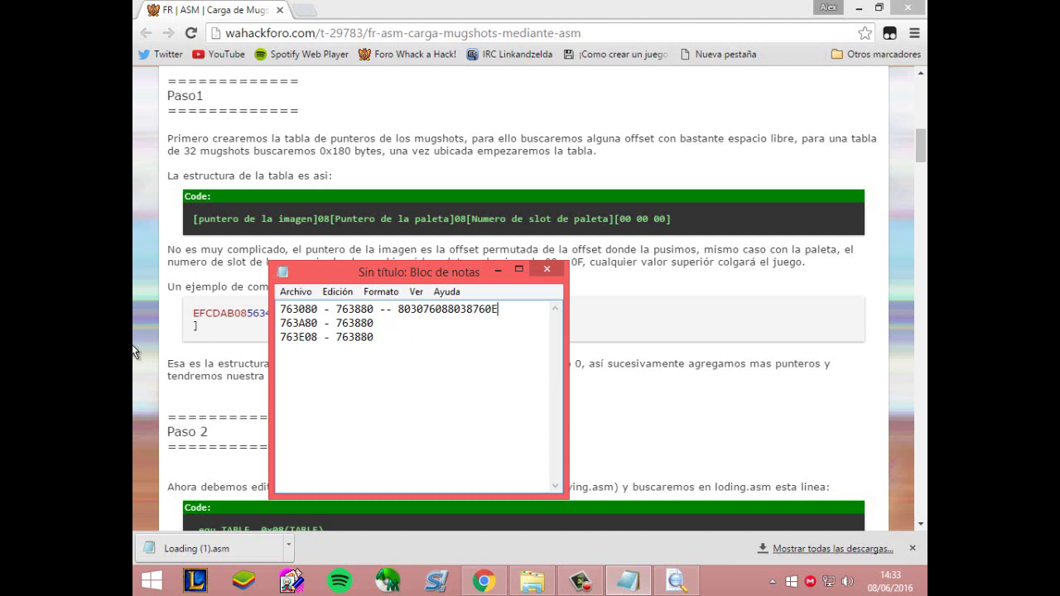
Check the forum's example entry and complete the first pointer string in Notepad with 000000
{"action": "left_click", "coordinate": [244, 334]}
{"action": "left_click", "coordinate": [628, 581]}
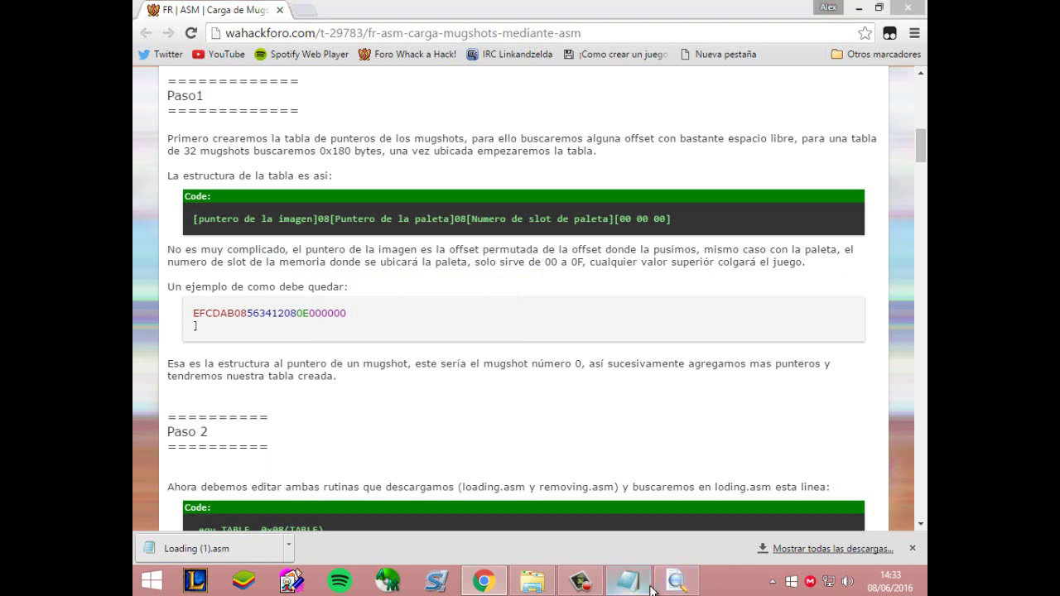
{"action": "mouse_move", "coordinate": [657, 577]}
{"action": "type", "text": "00000"}
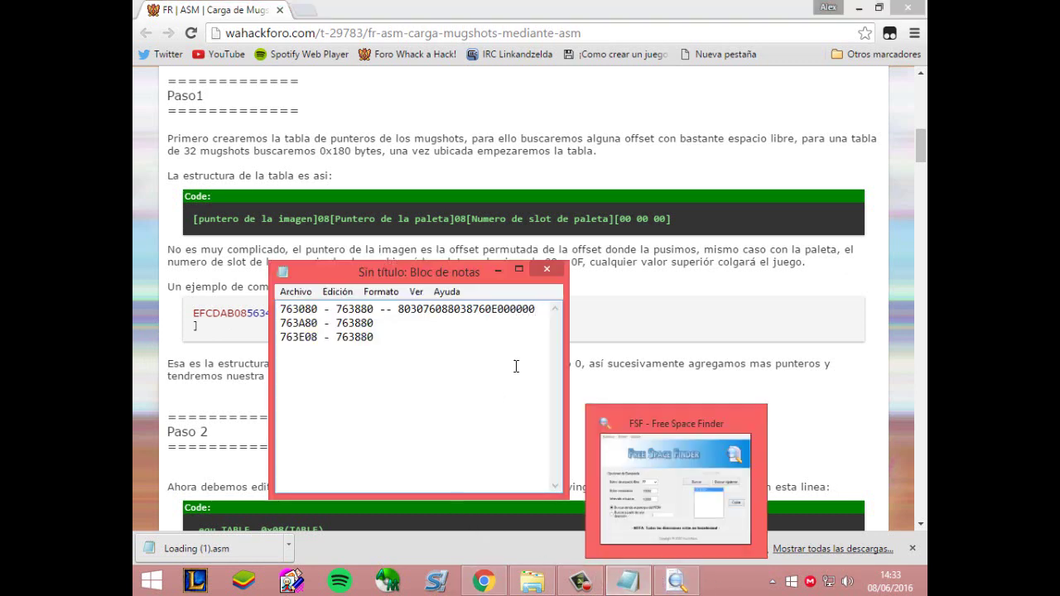
{"action": "type", "text": "0"}
{"action": "left_click_drag", "start_coordinate": [536, 309], "coordinate": [374, 310]}
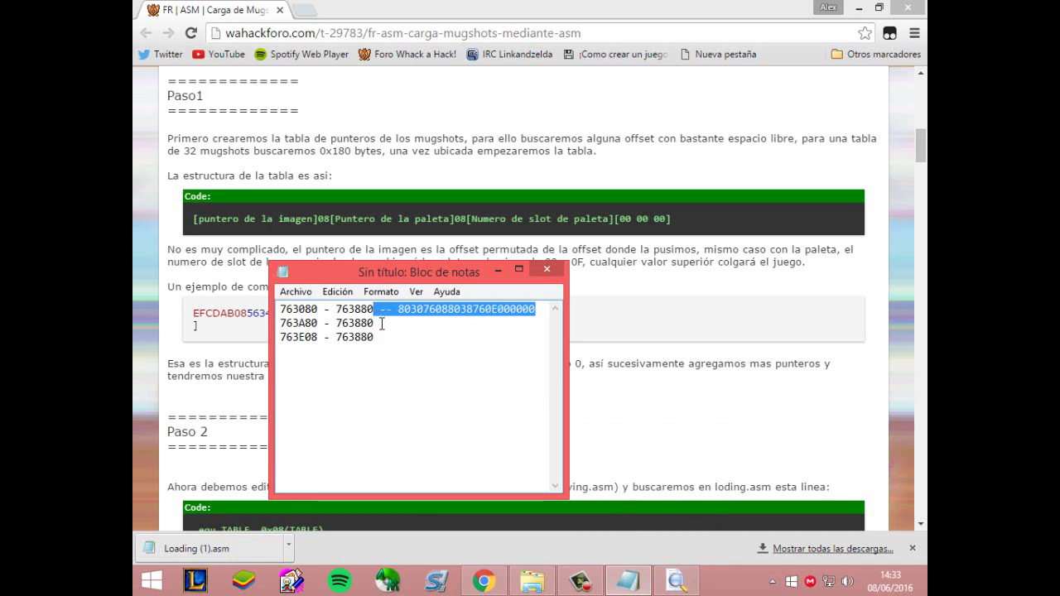
{"action": "key", "text": "ctrl+c"}
{"action": "left_click", "coordinate": [382, 324]}
{"action": "key", "text": "ctrl+v"}
{"action": "left_click", "coordinate": [379, 337]}
{"action": "key", "text": "ctrl+v"}
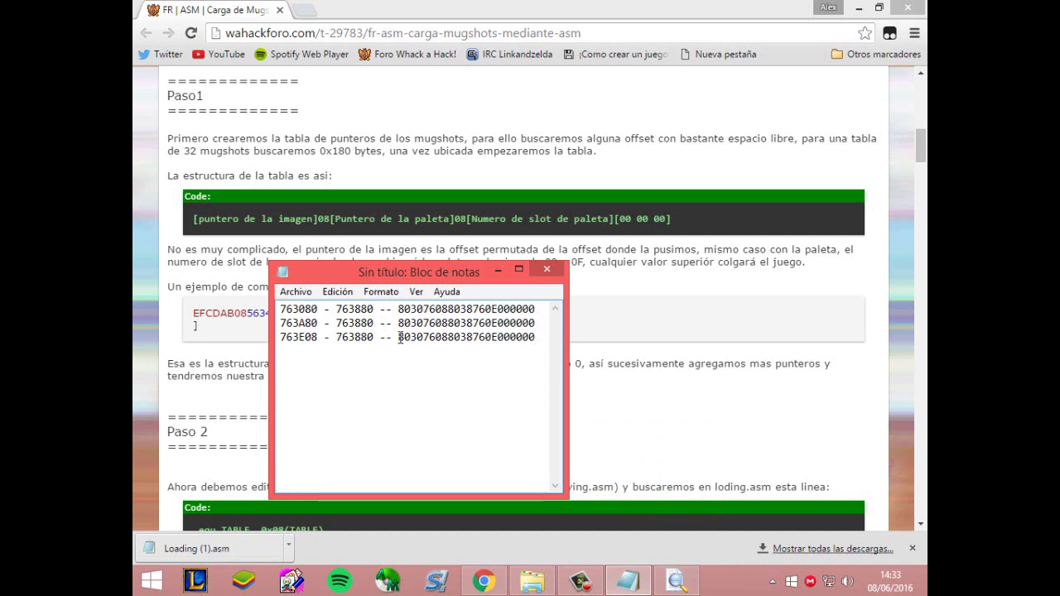
Change the image pointer in the second line's string to 803A76
{"action": "left_click_drag", "start_coordinate": [399, 337], "coordinate": [448, 325]}
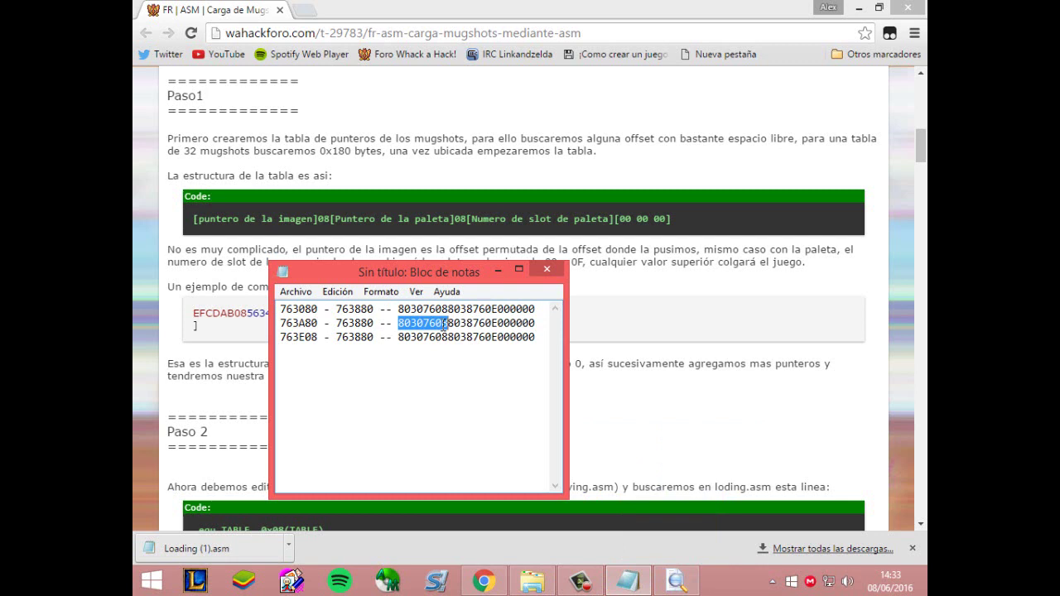
{"action": "left_click", "coordinate": [445, 324]}
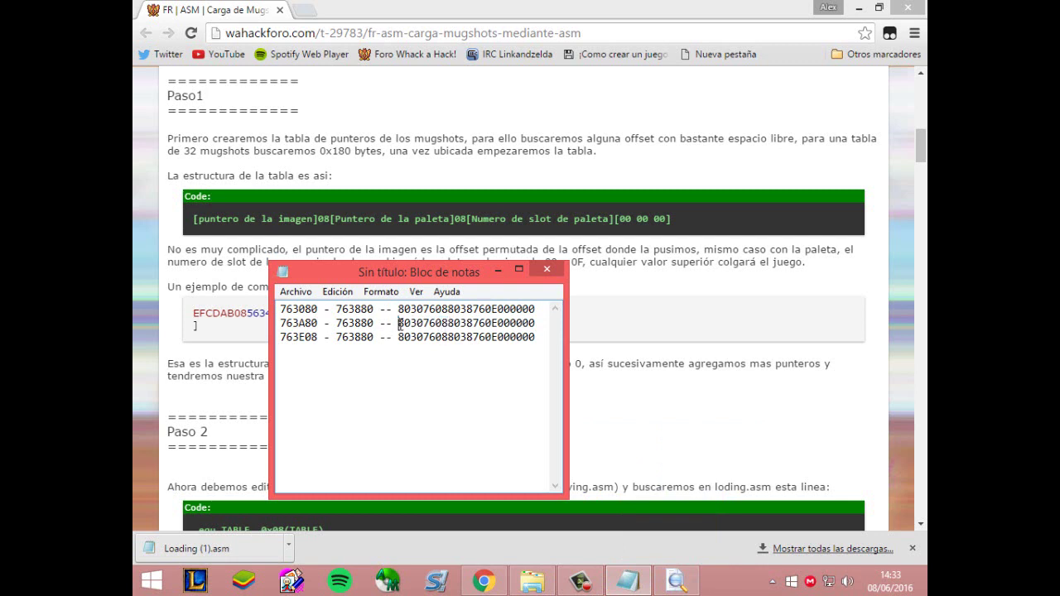
{"action": "left_click_drag", "start_coordinate": [399, 323], "coordinate": [437, 327]}
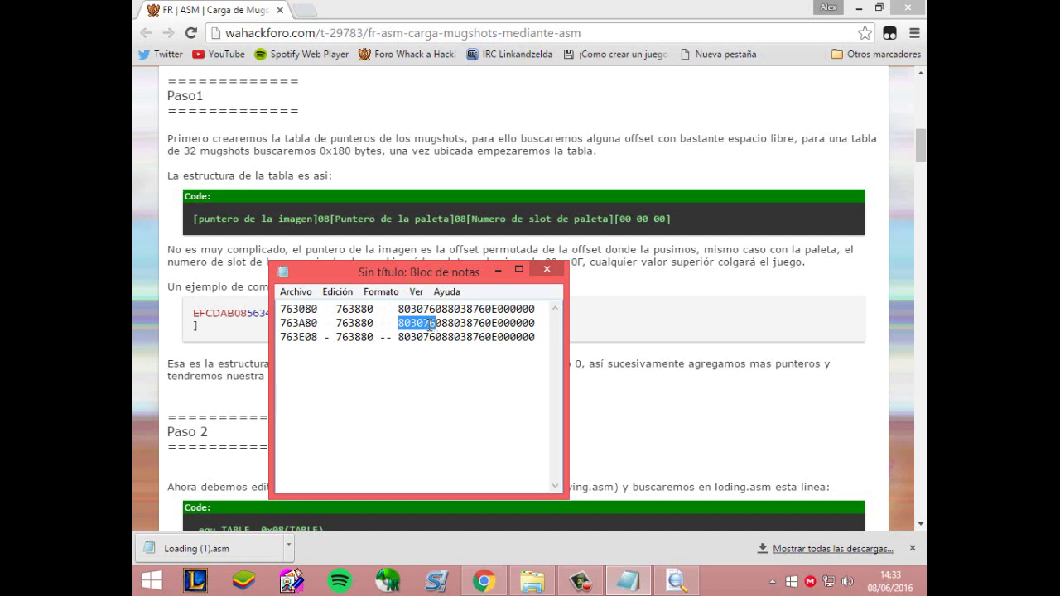
{"action": "left_click", "coordinate": [427, 325]}
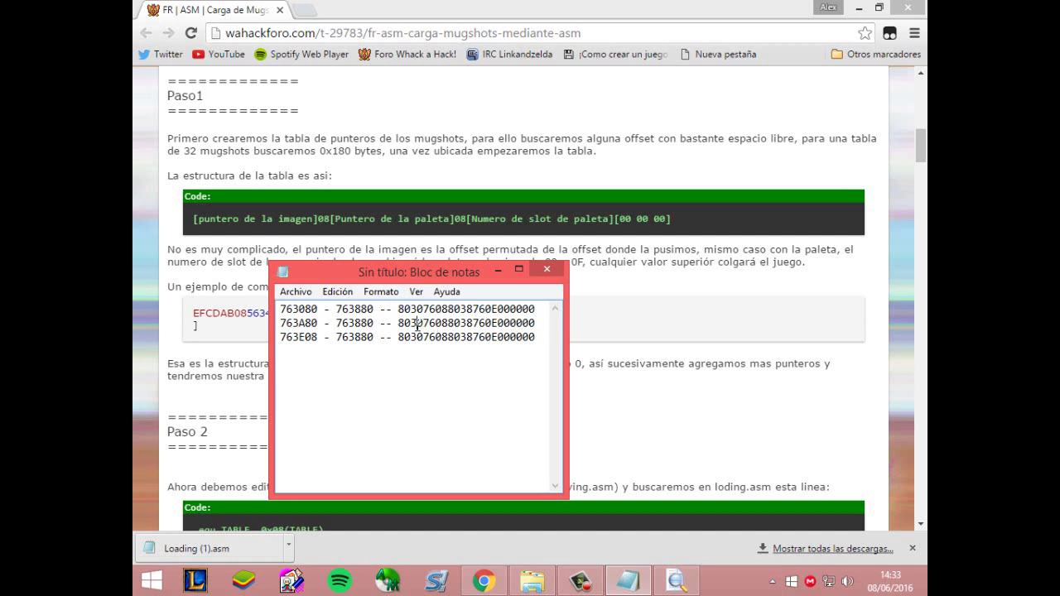
{"action": "key", "text": "BackSpace"}
{"action": "type", "text": "A"}
Change the image pointer in the third line's string to 083E76
{"action": "left_click_drag", "start_coordinate": [417, 340], "coordinate": [423, 345]}
{"action": "type", "text": "R"}
{"action": "key", "text": "BackSpace"}
{"action": "type", "text": "E"}
{"action": "left_click_drag", "start_coordinate": [399, 342], "coordinate": [413, 344]}
{"action": "type", "text": "083E"}
{"action": "key", "text": "ctrl+a"}
{"action": "left_click", "coordinate": [525, 350]}
Read the forum tutorial's Paso 1 and Paso 2 on the pointer table and editing the ASM routines
{"action": "left_click", "coordinate": [181, 274]}
{"action": "scroll", "coordinate": [251, 299], "scroll_direction": "down", "scroll_amount": 2}
{"action": "scroll", "coordinate": [252, 300], "scroll_direction": "up", "scroll_amount": 1}
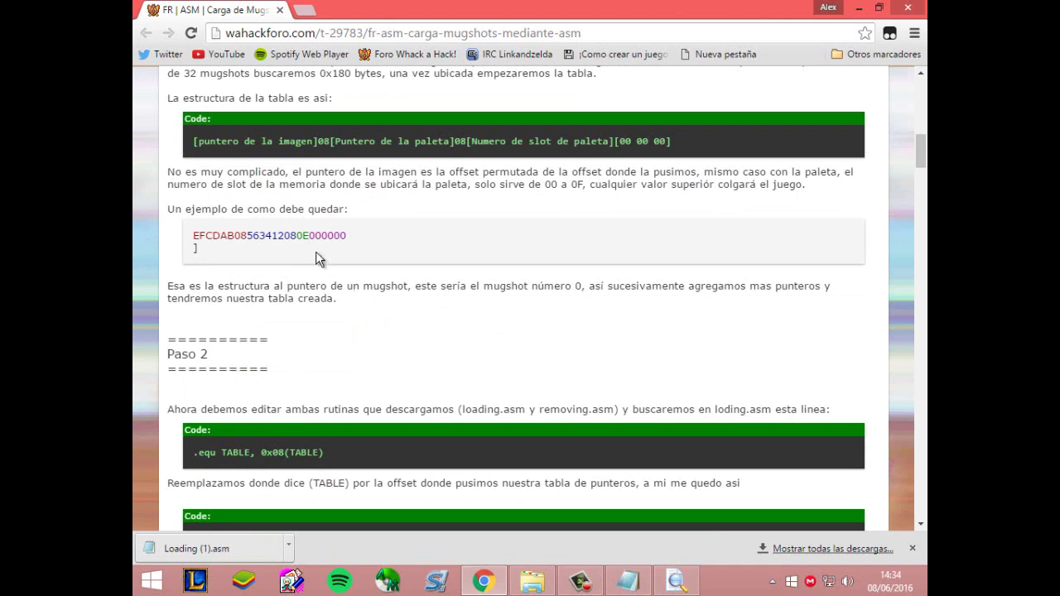
{"action": "scroll", "coordinate": [280, 242], "scroll_direction": "up", "scroll_amount": 1}
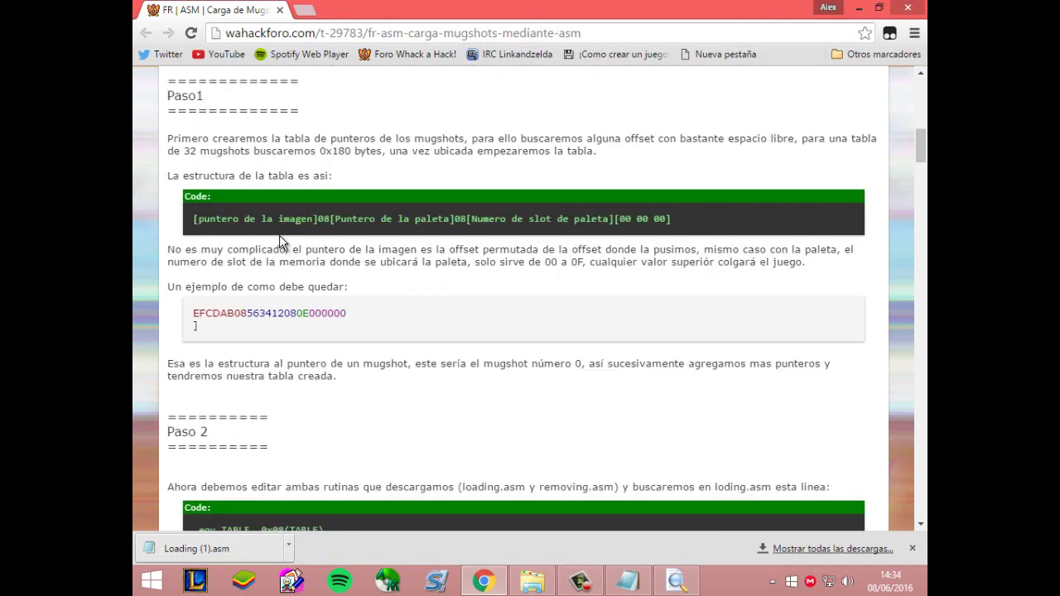
{"action": "scroll", "coordinate": [423, 255], "scroll_direction": "down", "scroll_amount": 2}
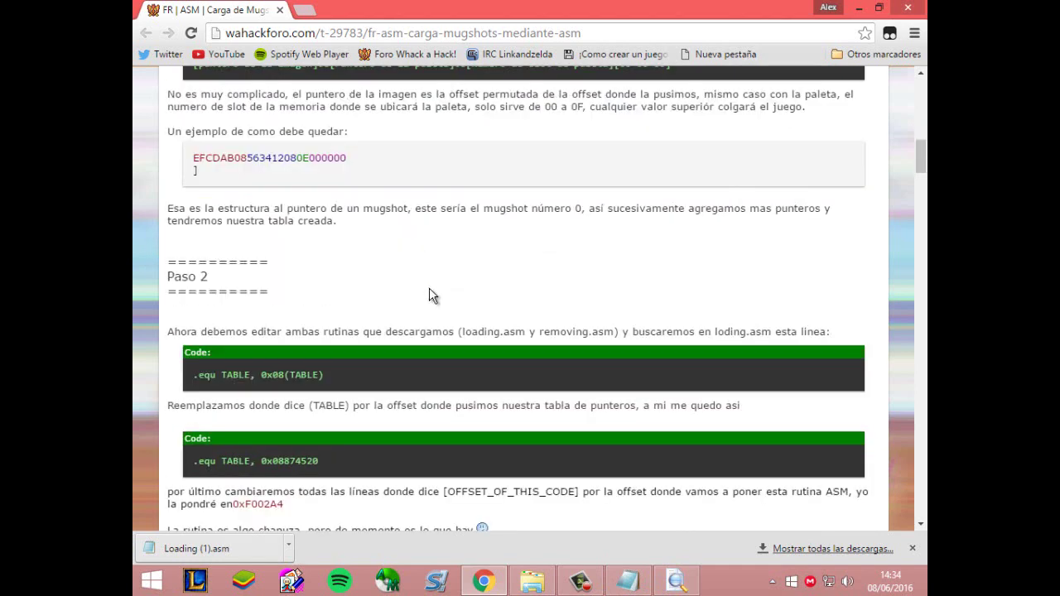
{"action": "scroll", "coordinate": [356, 202], "scroll_direction": "down", "scroll_amount": 3}
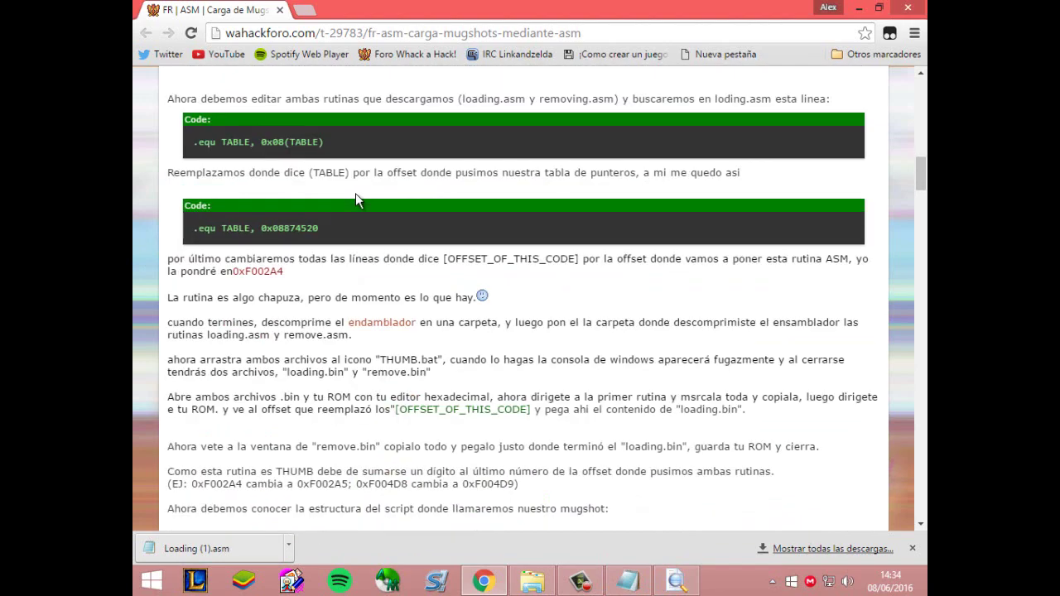
{"action": "scroll", "coordinate": [356, 200], "scroll_direction": "up", "scroll_amount": 1}
{"action": "scroll", "coordinate": [356, 201], "scroll_direction": "up", "scroll_amount": 3}
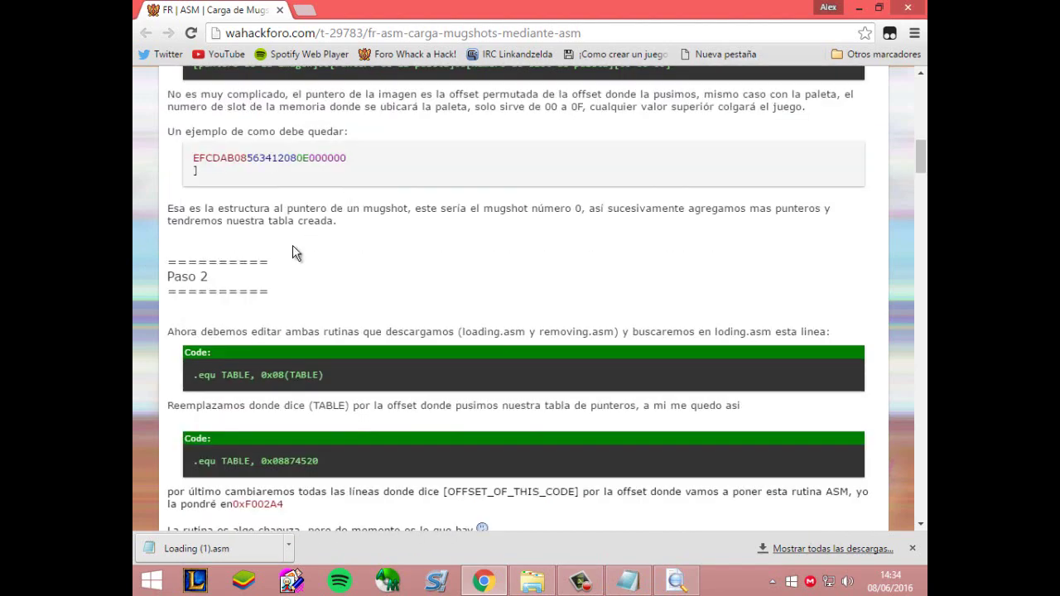
{"action": "scroll", "coordinate": [292, 247], "scroll_direction": "up", "scroll_amount": 2}
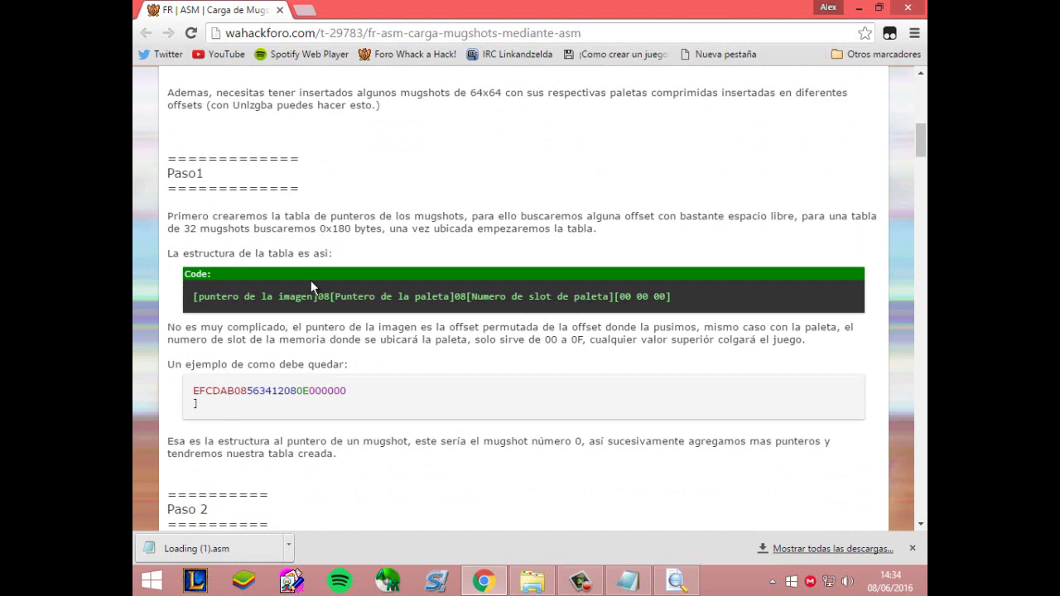
{"action": "scroll", "coordinate": [257, 381], "scroll_direction": "down", "scroll_amount": 2}
Launch HxD and open the ROM Pokémon Fire Red.gba from the Juego folder
{"action": "key", "text": "super"}
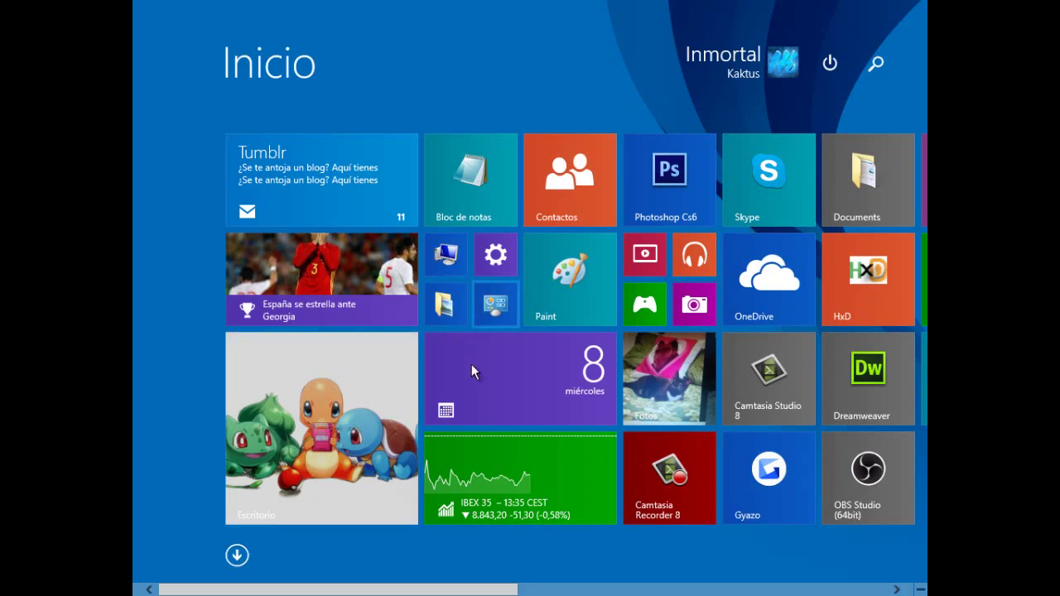
{"action": "left_click", "coordinate": [838, 272]}
{"action": "left_click", "coordinate": [158, 27]}
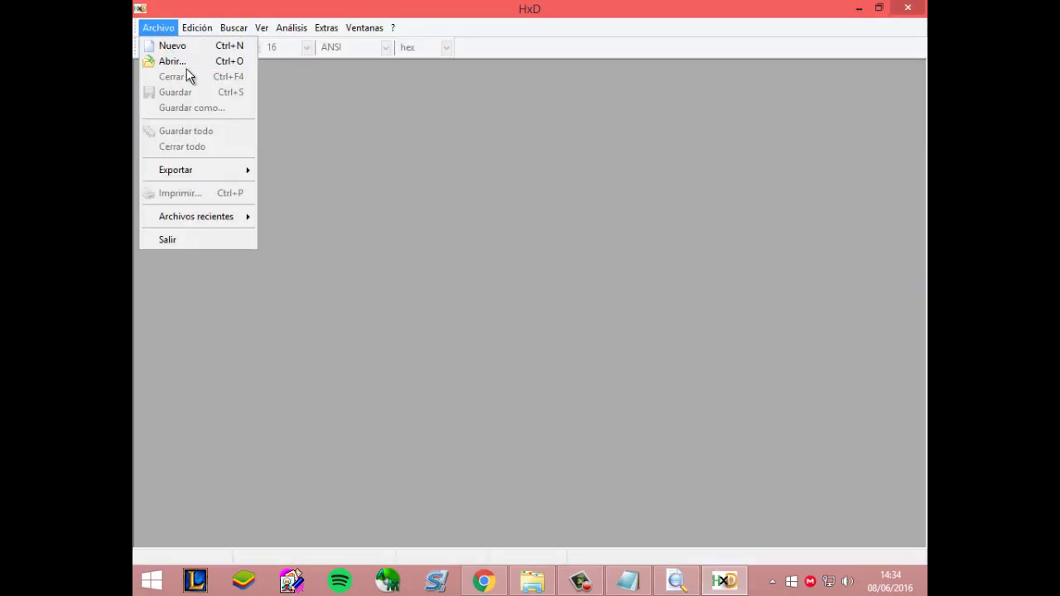
{"action": "left_click", "coordinate": [185, 63]}
{"action": "scroll", "coordinate": [734, 315], "scroll_direction": "down", "scroll_amount": 1}
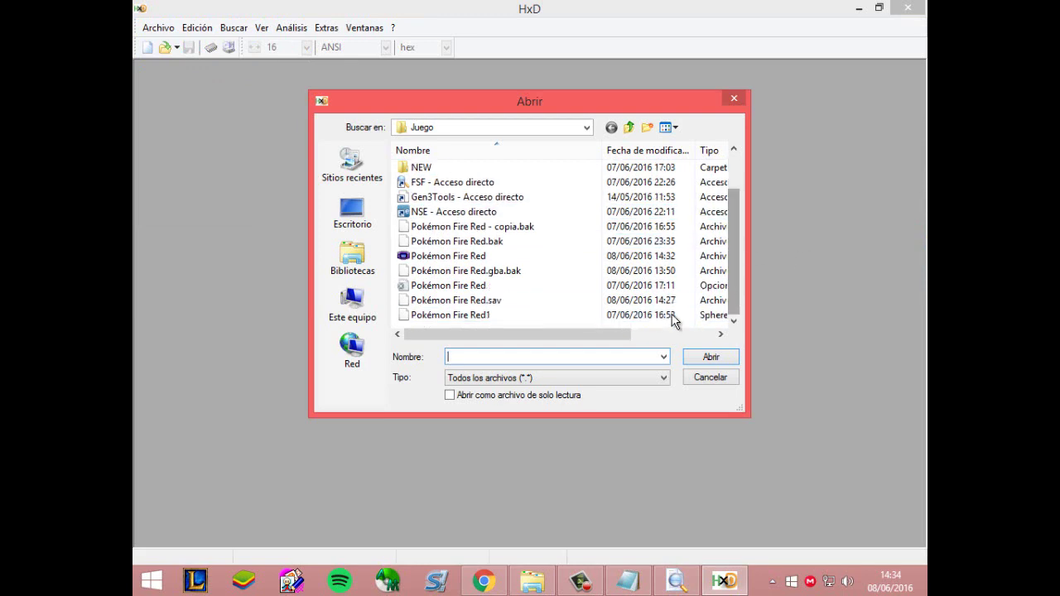
{"action": "left_click", "coordinate": [545, 259]}
{"action": "double_click", "coordinate": [545, 265]}
Find the next free offset with Free Space Finder and note it in Notepad as "TABLAS: 7641B4"
{"action": "left_click", "coordinate": [676, 581]}
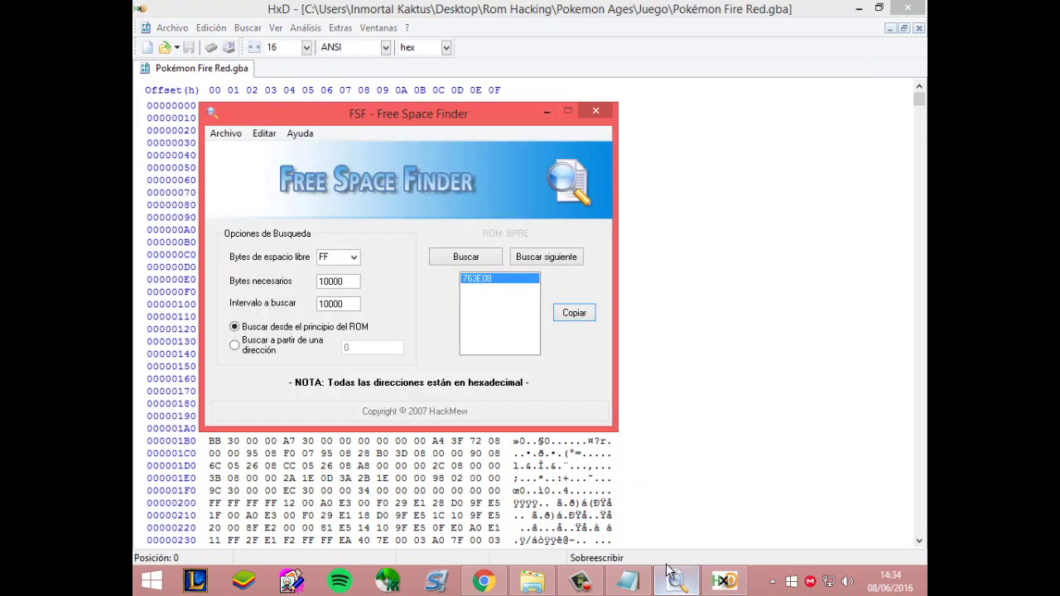
{"action": "left_click", "coordinate": [494, 263]}
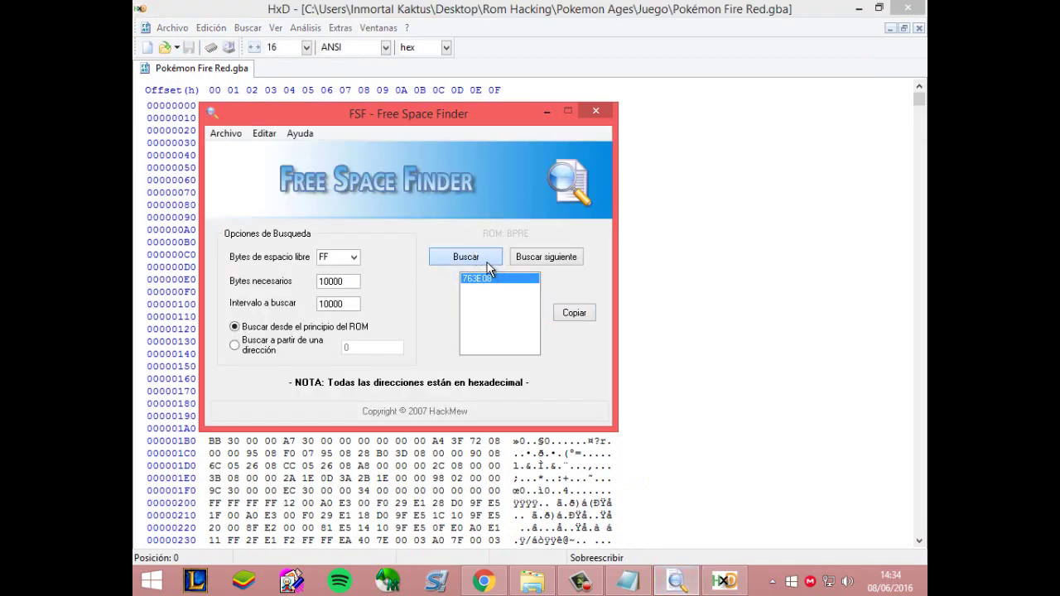
{"action": "left_click", "coordinate": [569, 318]}
{"action": "left_click", "coordinate": [634, 587]}
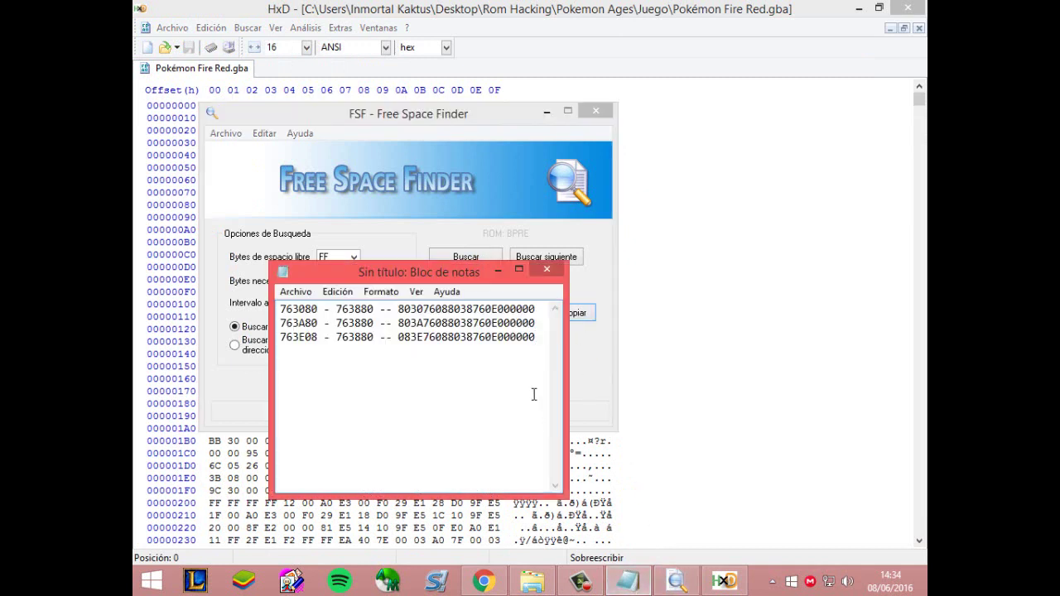
{"action": "type", "text": "TABLAS:"}
{"action": "type", "text": "7641B4"}
Go to offset 7641B4 in HxD and place the cursor at the start of free row 7641C0
{"action": "left_click", "coordinate": [391, 8]}
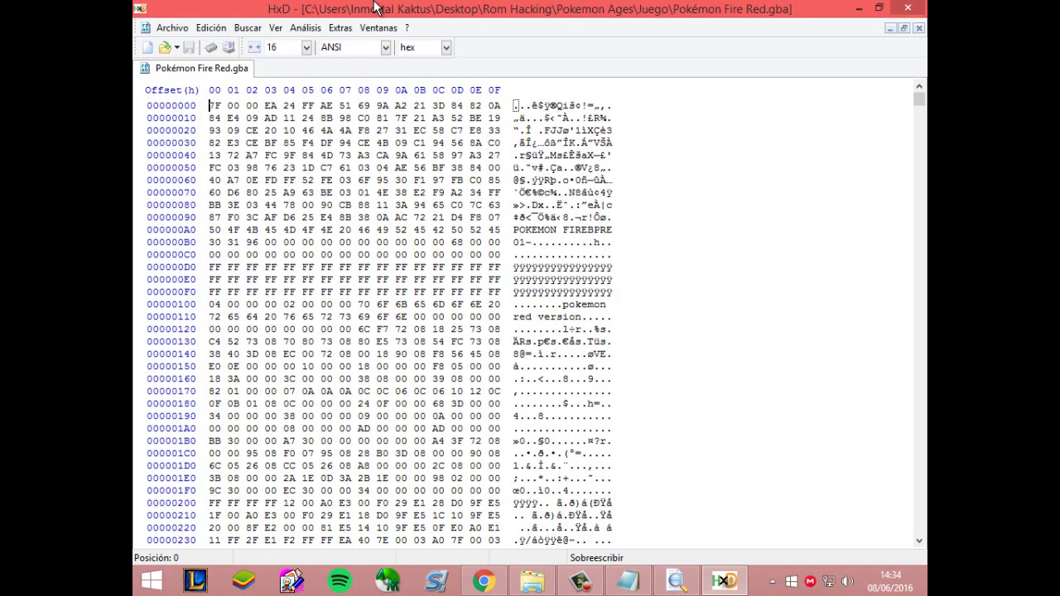
{"action": "key", "text": "ctrl+g"}
{"action": "type", "text": "7641B4"}
{"action": "key", "text": "Return"}
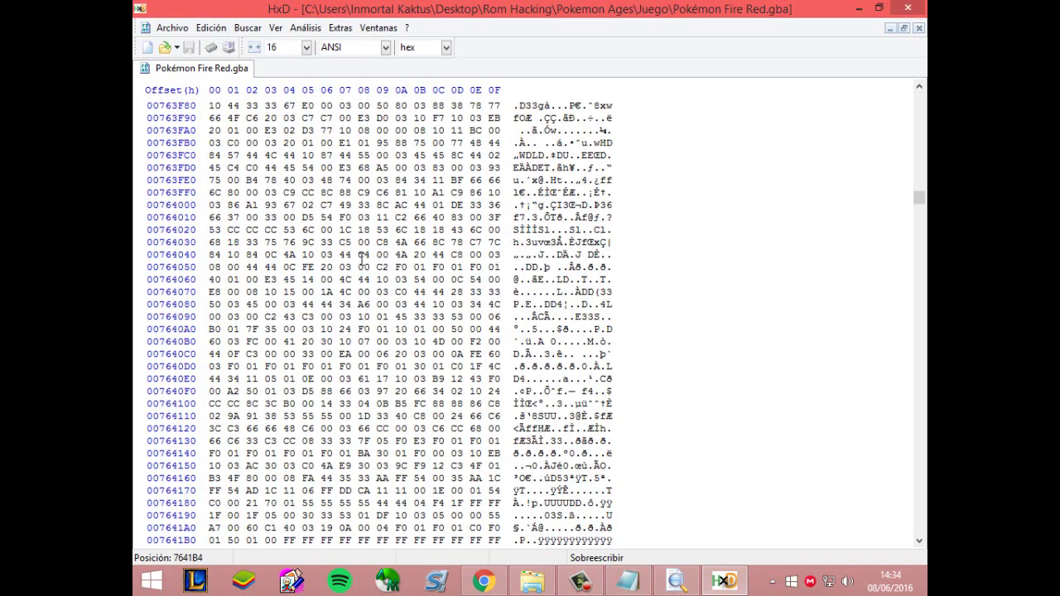
{"action": "scroll", "coordinate": [210, 356], "scroll_direction": "down", "scroll_amount": 4}
{"action": "left_click", "coordinate": [209, 404]}
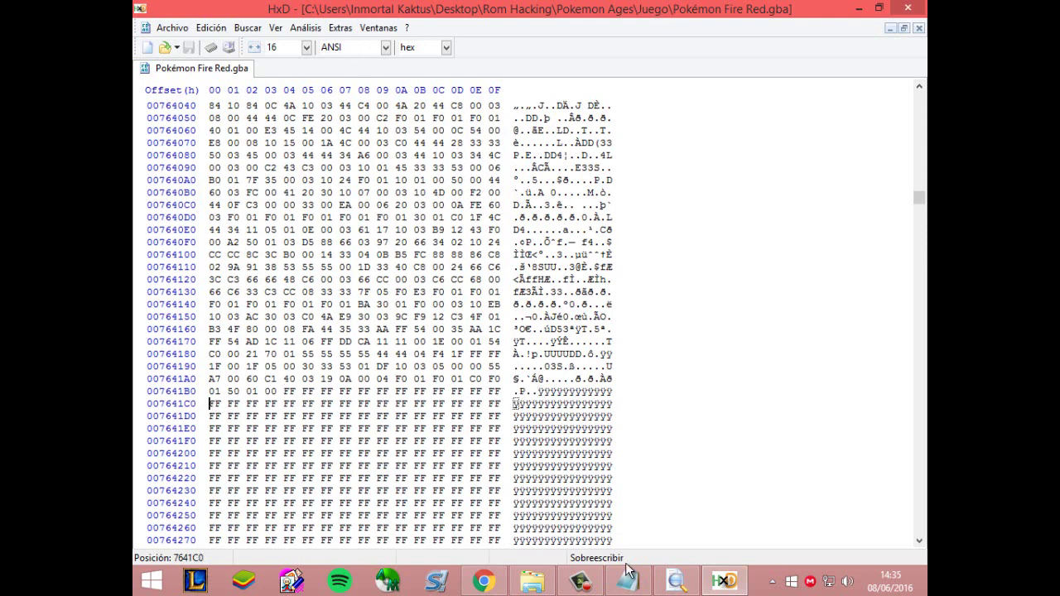
Change the TABLAS offset in Notepad to 7641C0
{"action": "left_click", "coordinate": [628, 581]}
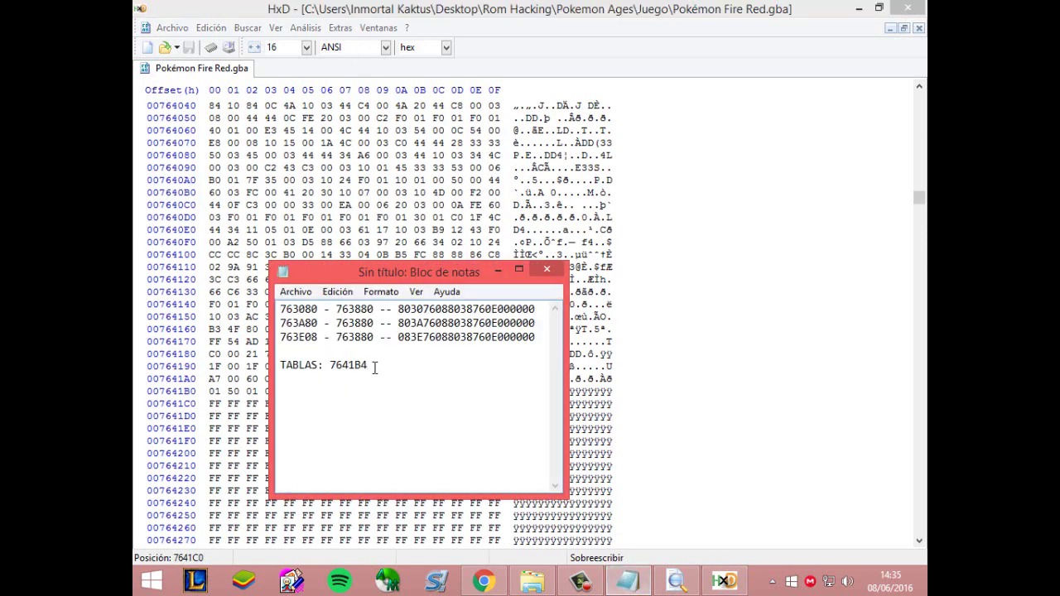
{"action": "left_click_drag", "start_coordinate": [371, 366], "coordinate": [358, 369]}
{"action": "type", "text": "C0"}
{"action": "left_click", "coordinate": [514, 9]}
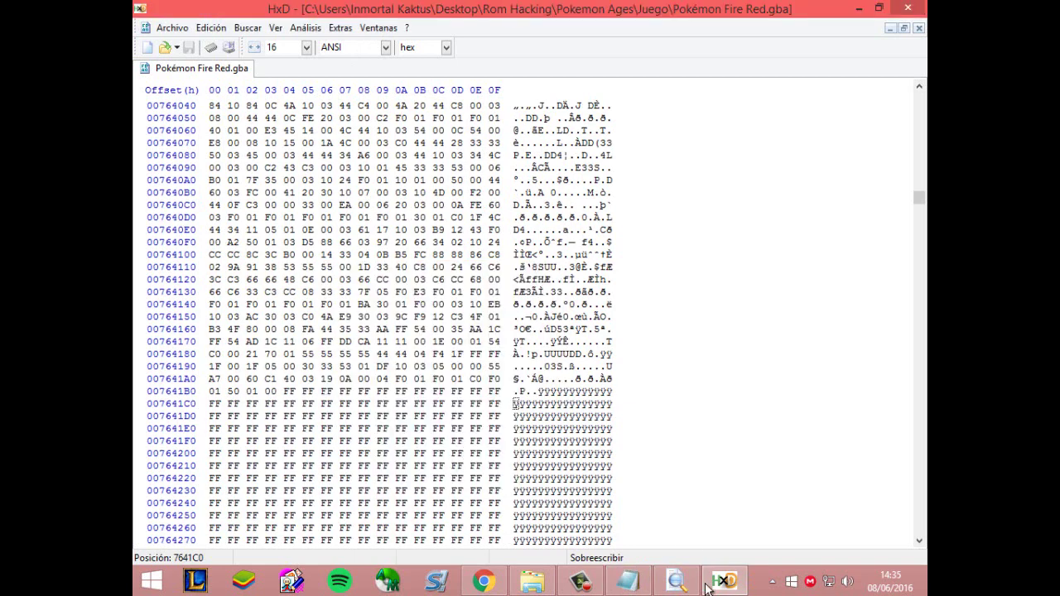
{"action": "key", "text": "alt+Tab"}
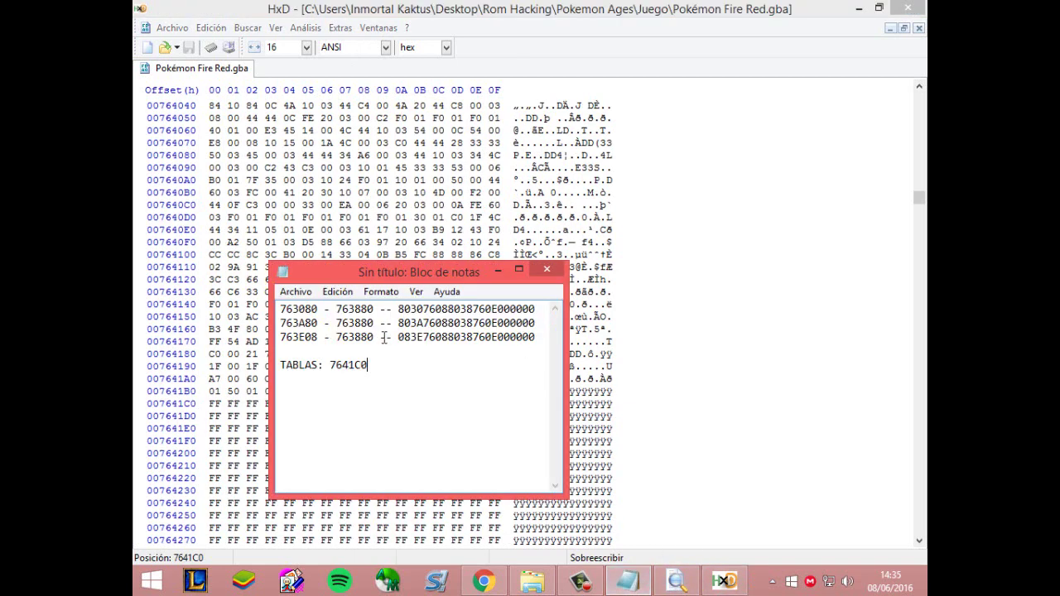
{"action": "left_click_drag", "start_coordinate": [398, 309], "coordinate": [536, 309]}
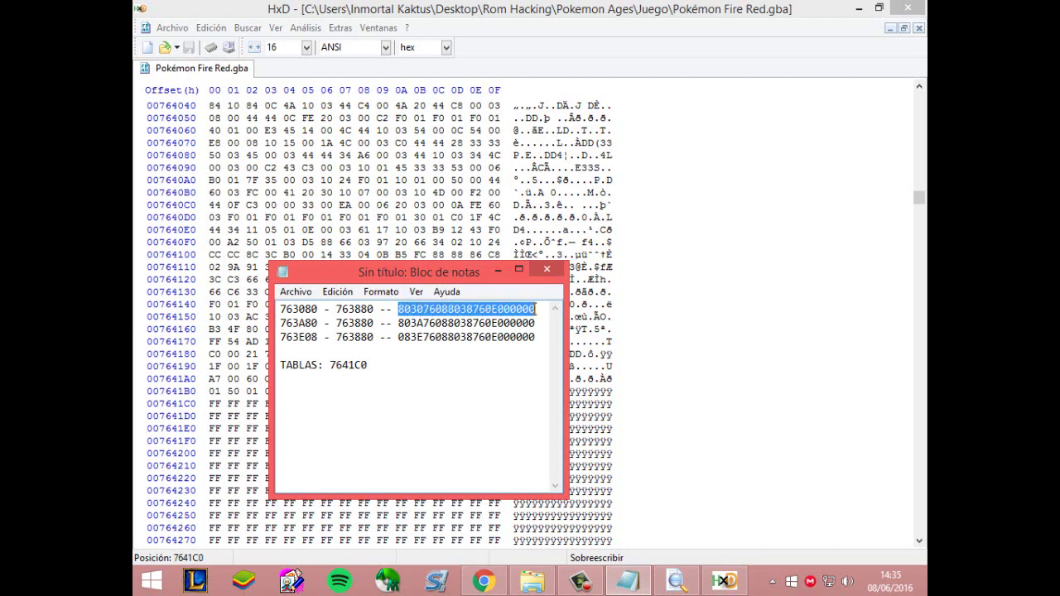
{"action": "left_click", "coordinate": [502, 8]}
{"action": "left_click_drag", "start_coordinate": [210, 405], "coordinate": [427, 400]}
{"action": "key", "text": "ctrl+v"}
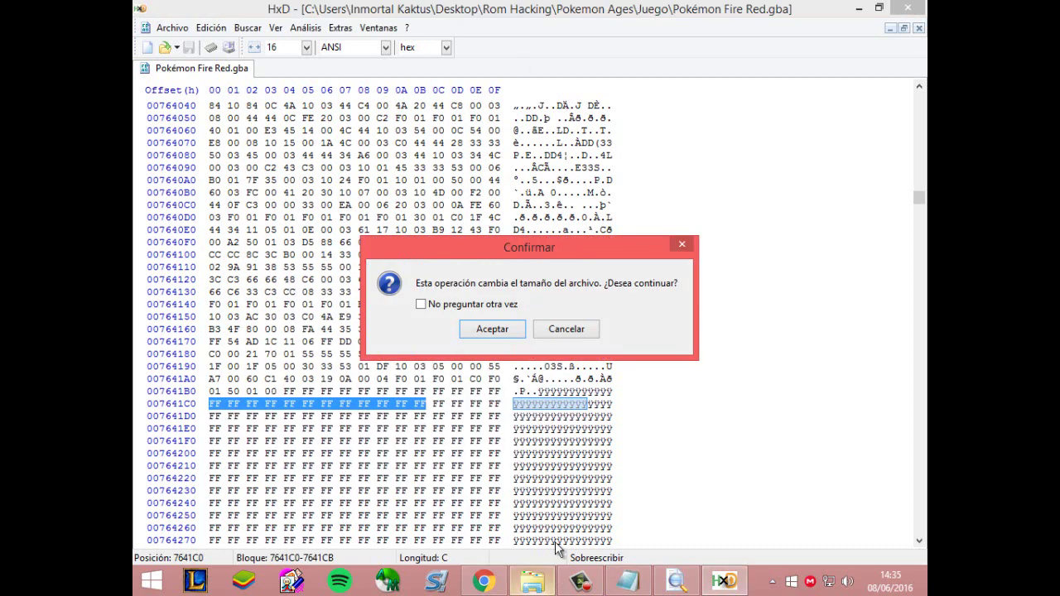
{"action": "left_click", "coordinate": [568, 329]}
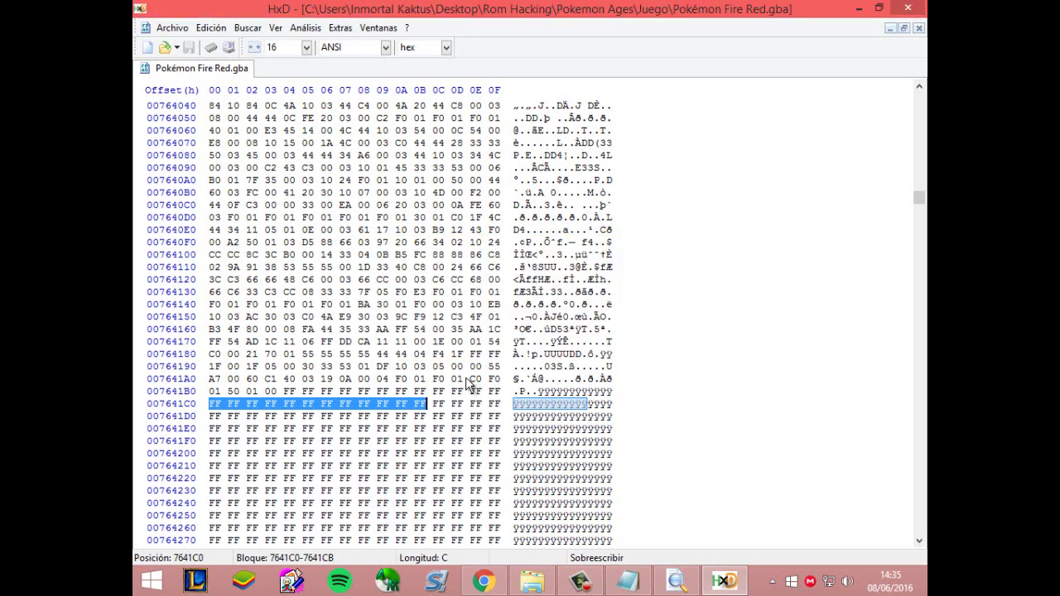
{"action": "left_click", "coordinate": [213, 404]}
{"action": "left_click_drag", "start_coordinate": [213, 405], "coordinate": [409, 405]}
{"action": "key", "text": "ctrl+v"}
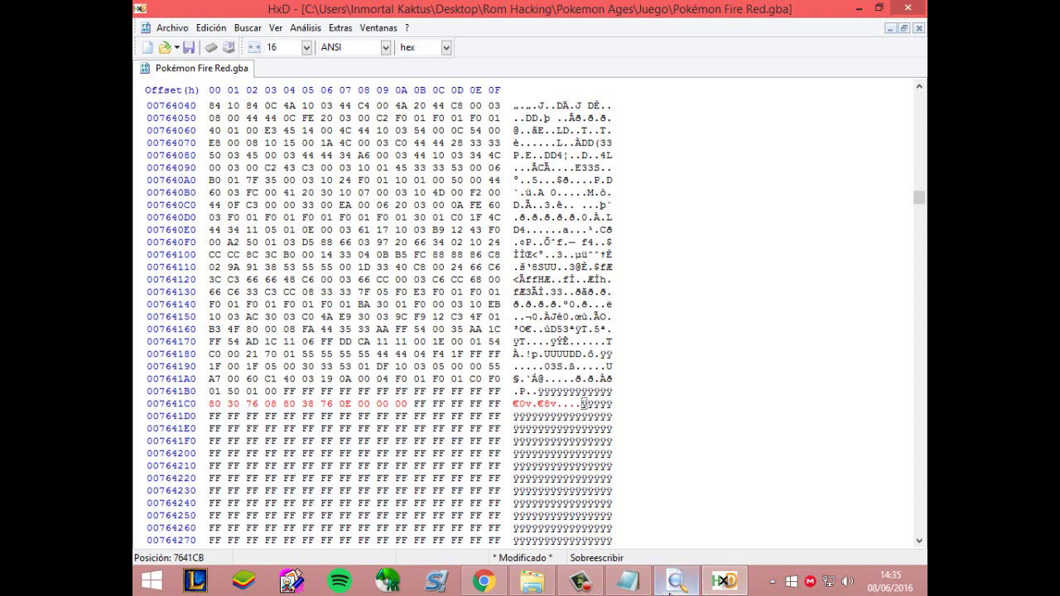
{"action": "left_click", "coordinate": [628, 581]}
{"action": "left_click_drag", "start_coordinate": [399, 323], "coordinate": [536, 323]}
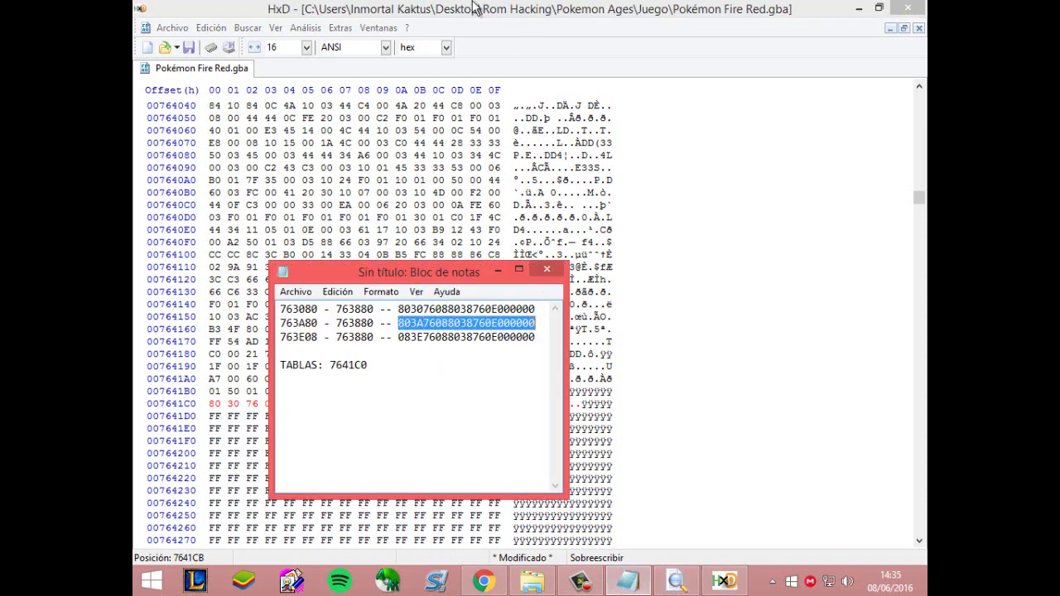
{"action": "left_click", "coordinate": [473, 7]}
{"action": "left_click_drag", "start_coordinate": [211, 417], "coordinate": [410, 418]}
{"action": "key", "text": "ctrl+v"}
{"action": "left_click", "coordinate": [627, 580]}
{"action": "left_click_drag", "start_coordinate": [399, 337], "coordinate": [537, 338]}
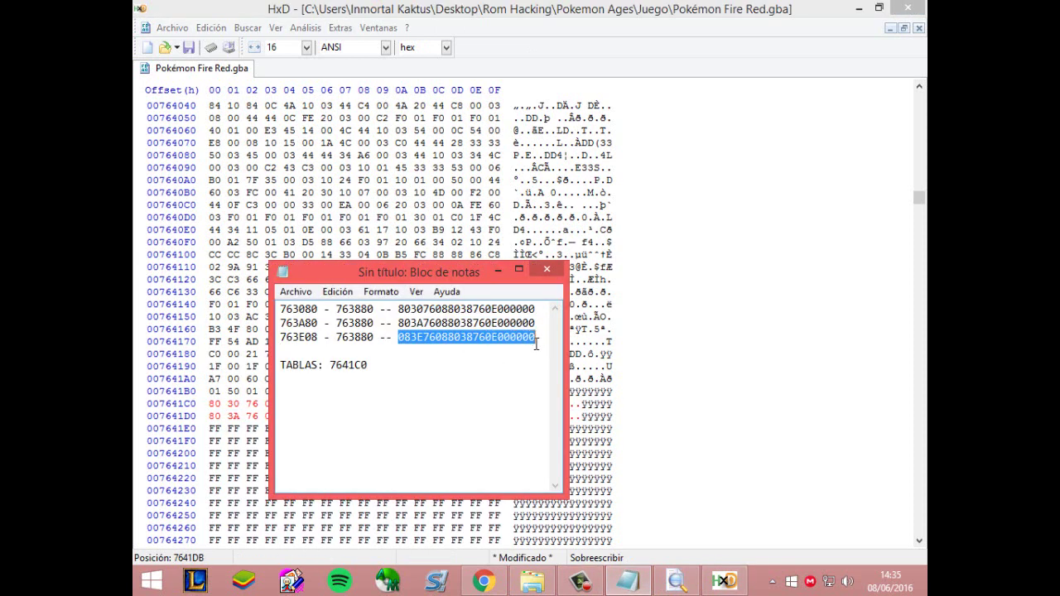
{"action": "left_click", "coordinate": [429, 8]}
{"action": "left_click_drag", "start_coordinate": [212, 428], "coordinate": [408, 429]}
{"action": "key", "text": "ctrl+v"}
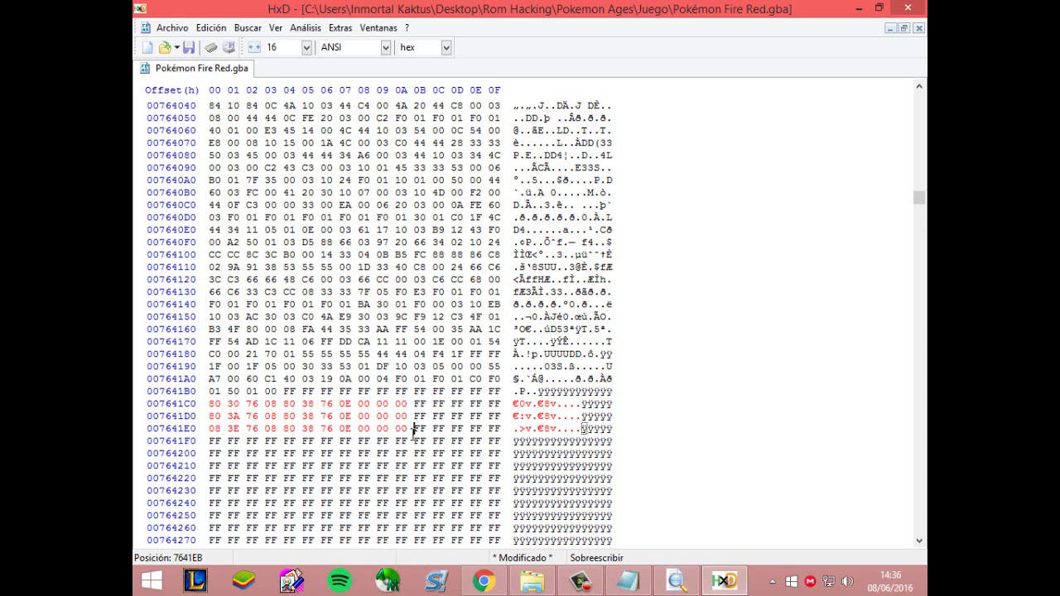
{"action": "key", "text": "ctrl+s"}
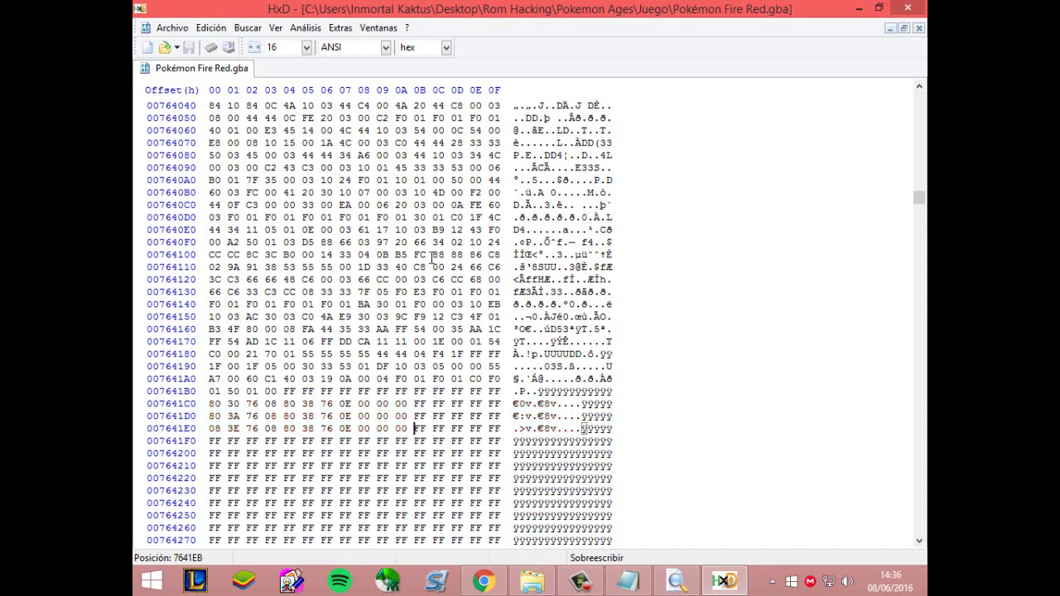
{"action": "scroll", "coordinate": [317, 291], "scroll_direction": "down", "scroll_amount": 1}
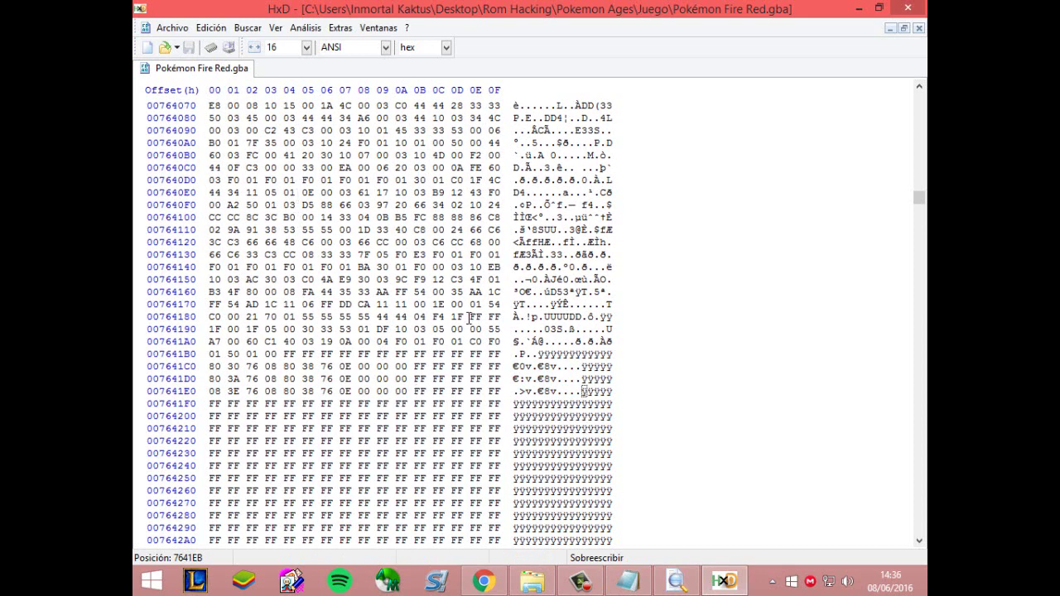